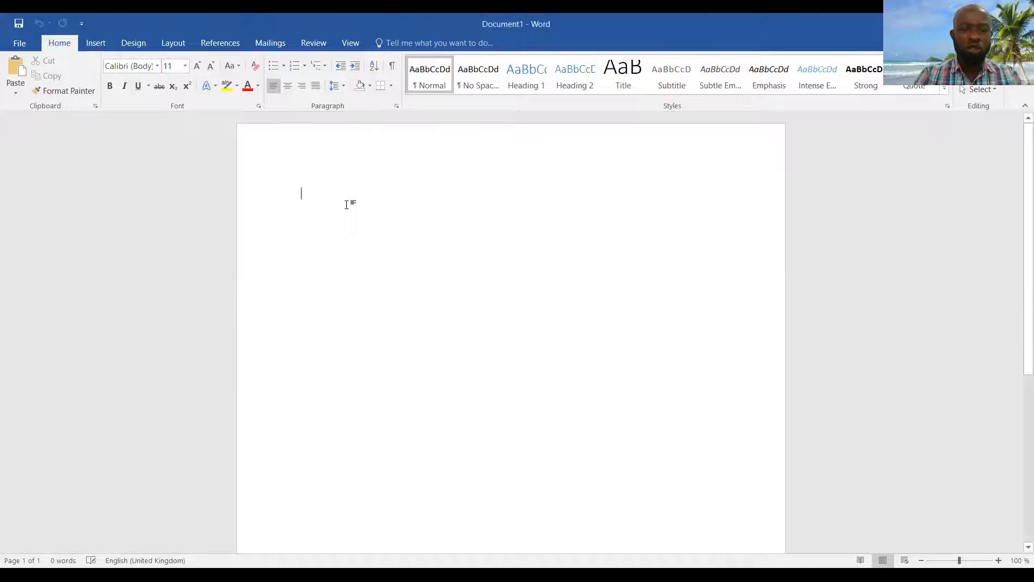
# - Write a sentence at the start of the document: "My name is" followed by the person's full name and a full stop
pyautogui.write('My ')
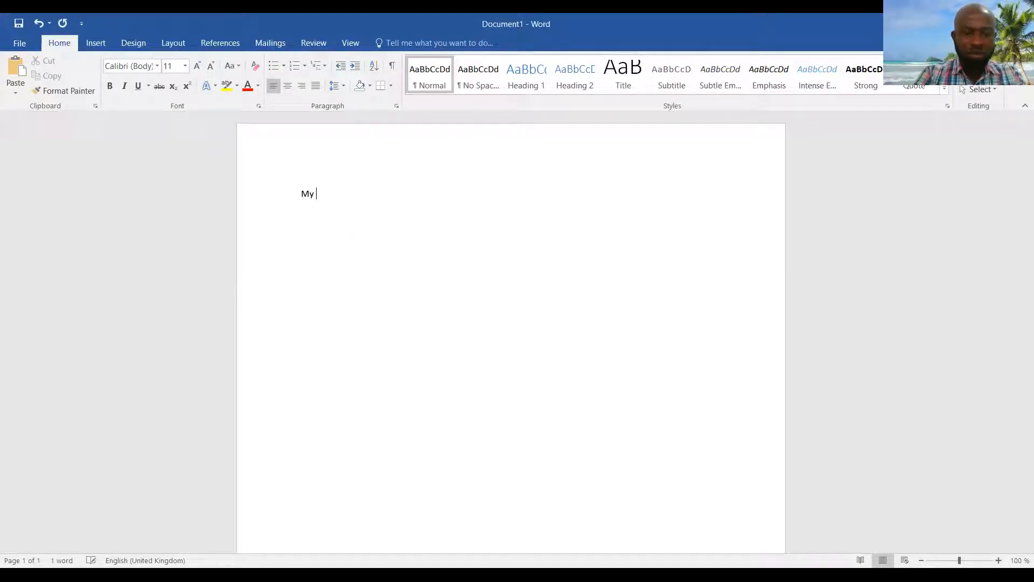
pyautogui.write(' name is ')
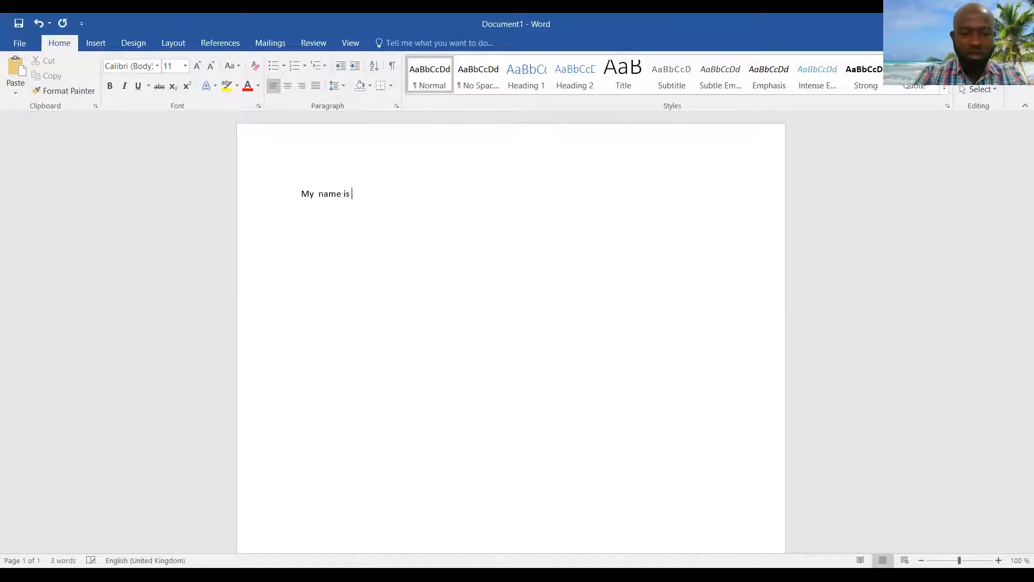
pyautogui.write('Peter Ap')
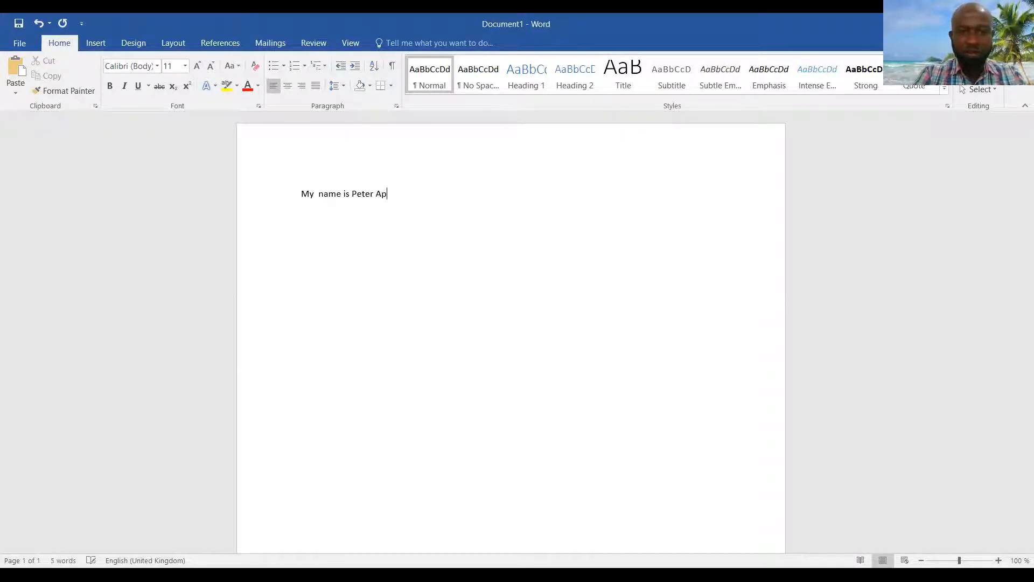
pyautogui.write('piahene')
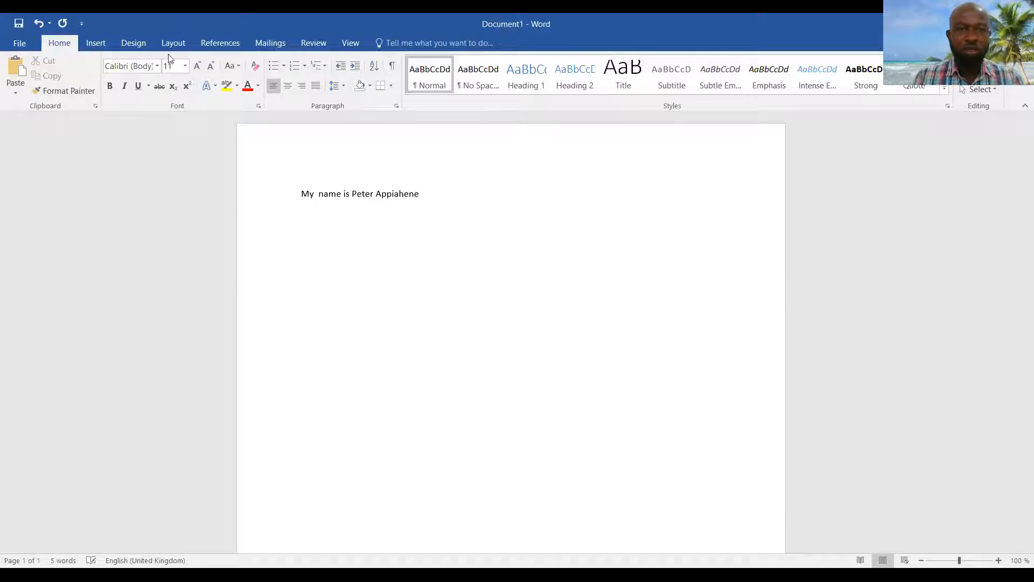
pyautogui.write('.')
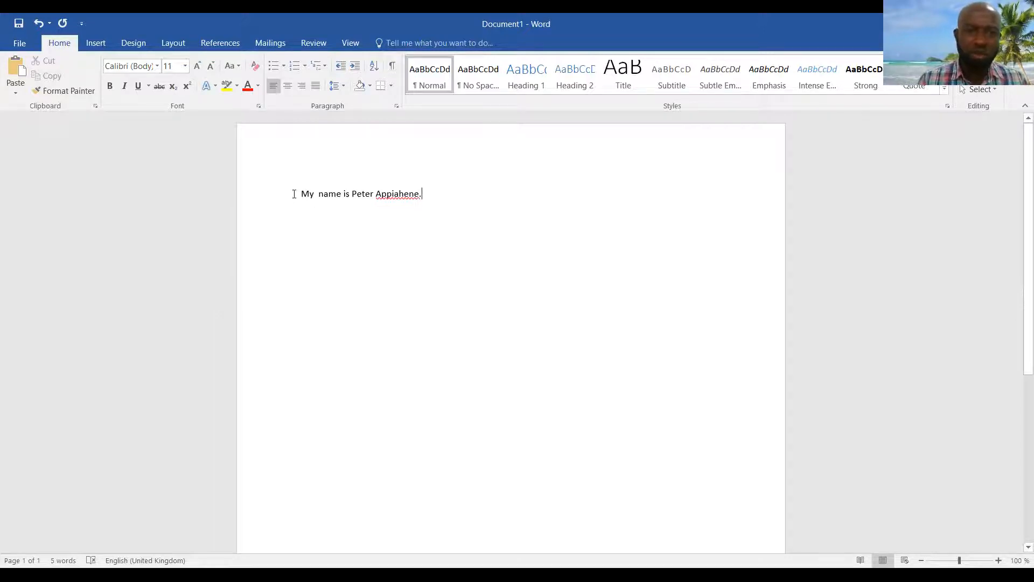
# - Change the font of the whole sentence to Algerian
pyautogui.hotkey('ctrl', 'a')
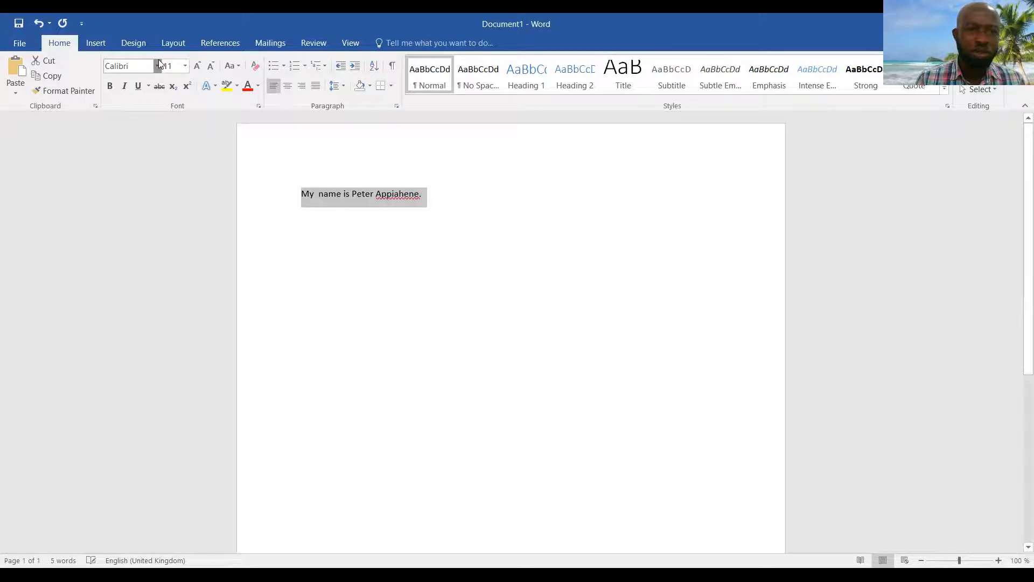
pyautogui.click(158, 62)
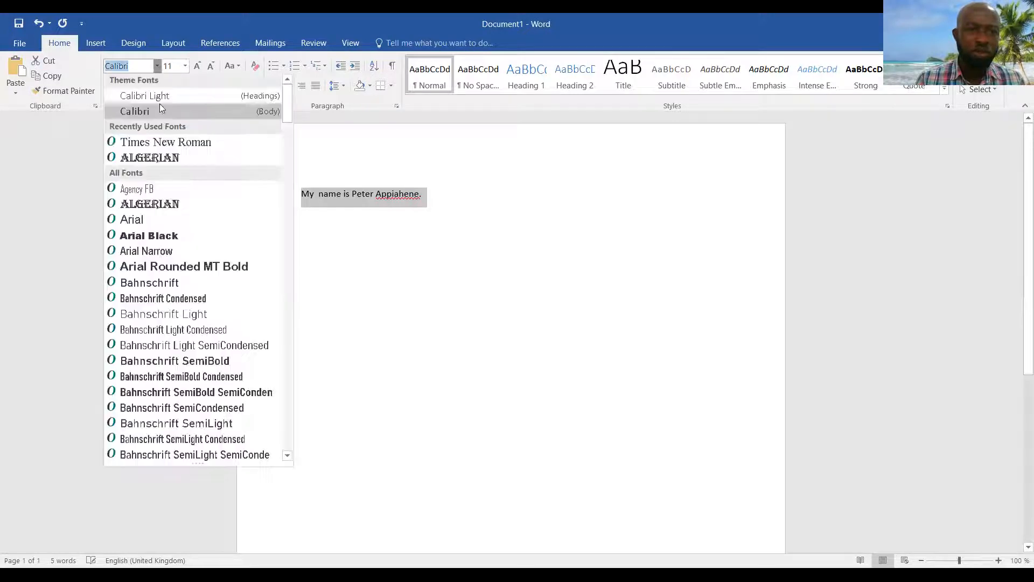
pyautogui.click(163, 210)
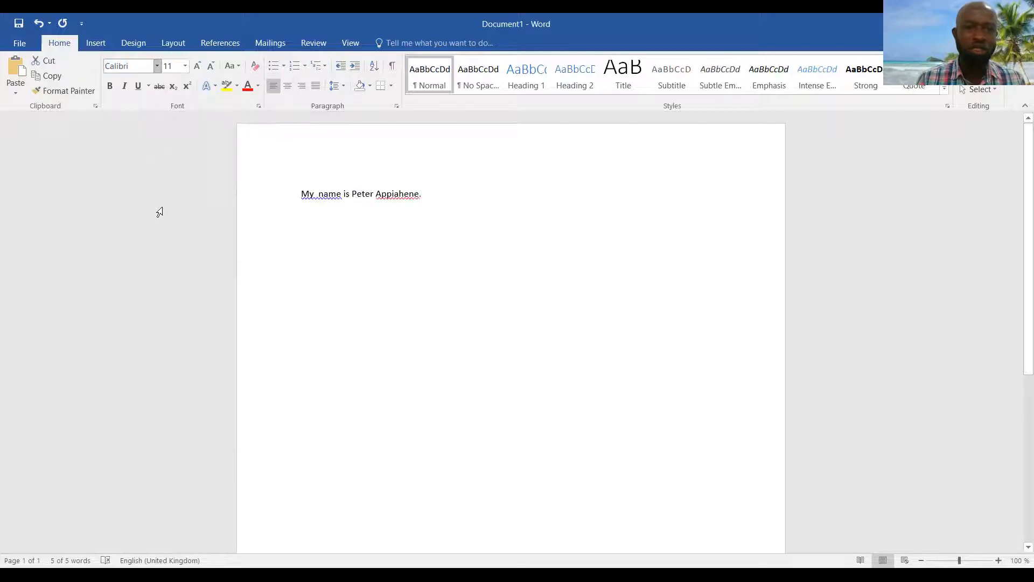
# - Set the font size of the whole sentence to 36
pyautogui.click(184, 69)
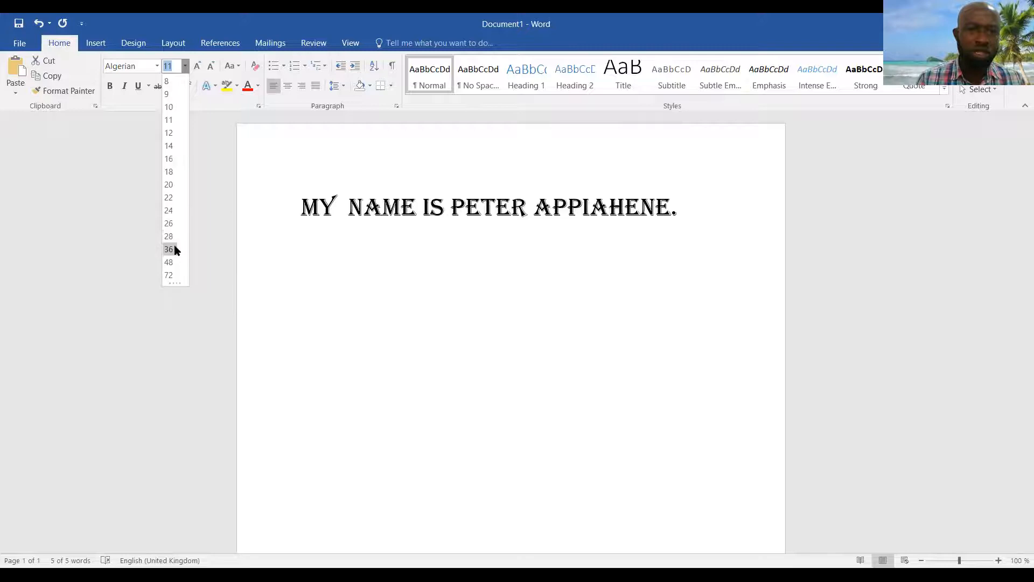
pyautogui.press('Escape')
pyautogui.write('36')
pyautogui.press('Return')
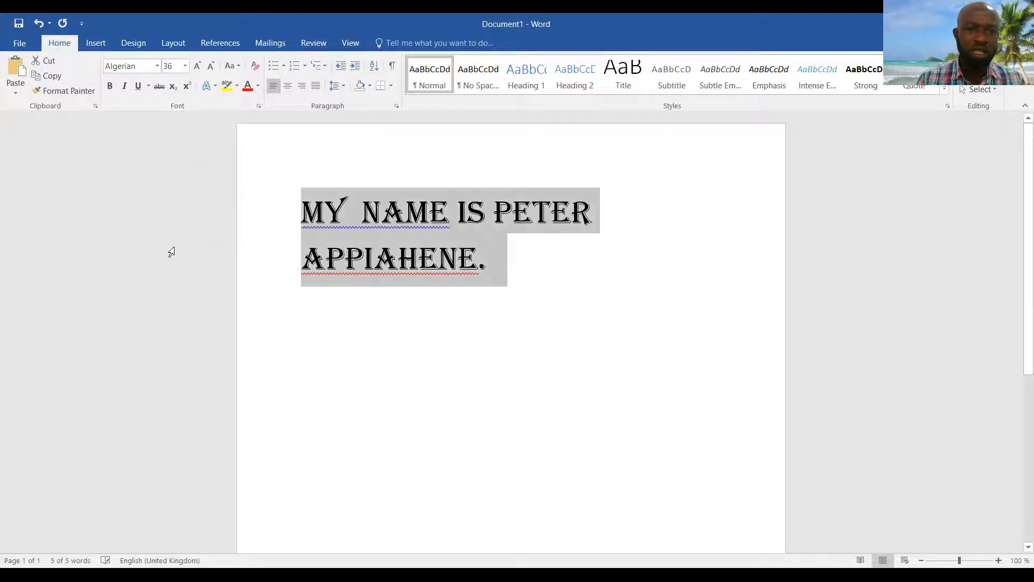
# - Set the sentence's font size to 28 and deselect the text
pyautogui.click(184, 68)
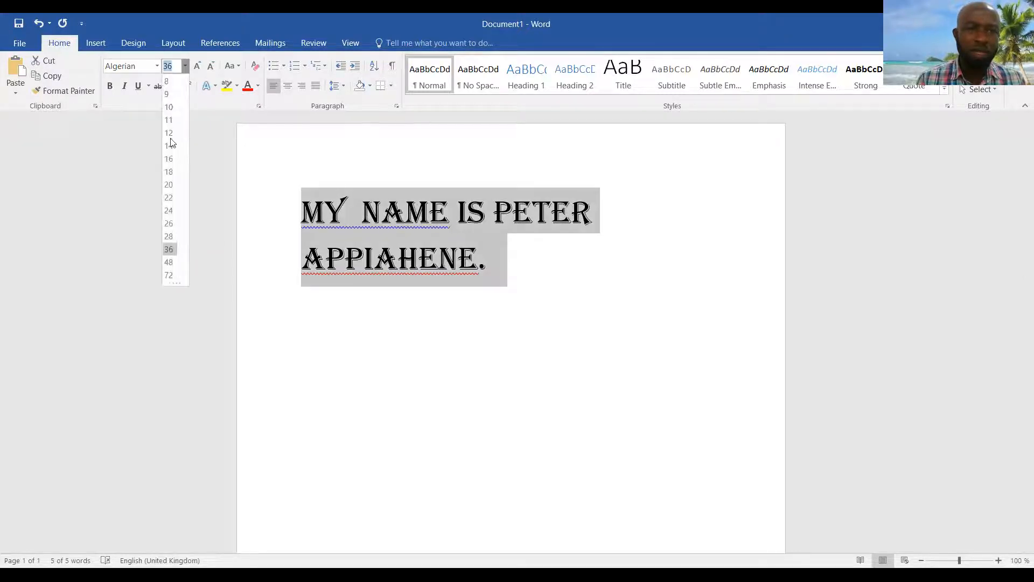
pyautogui.click(176, 239)
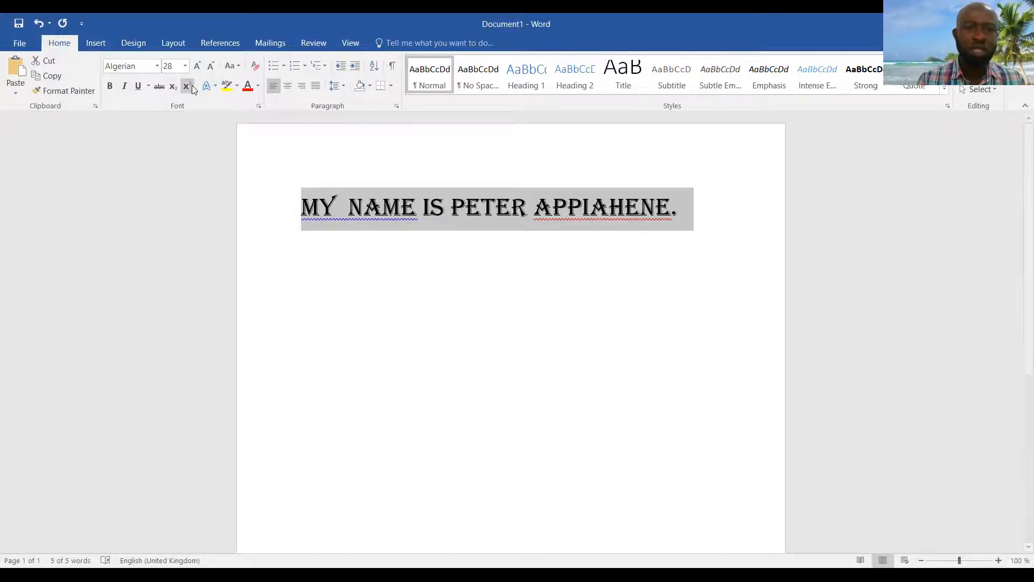
pyautogui.click(398, 218)
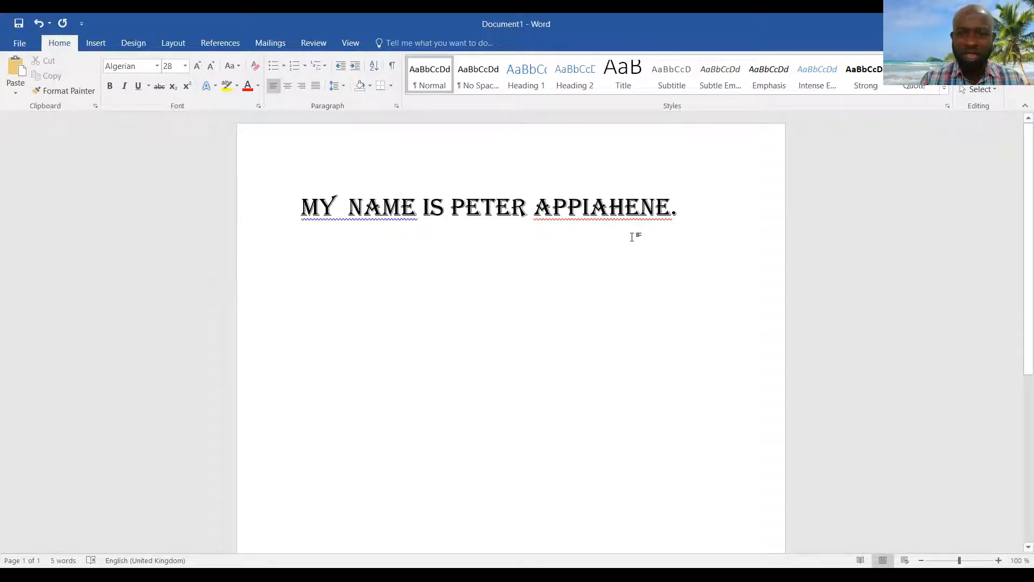
# - Insert the words "HELP IS COMIHN" between the surname and the full stop, keeping the deliberate misspelling
pyautogui.click(676, 208)
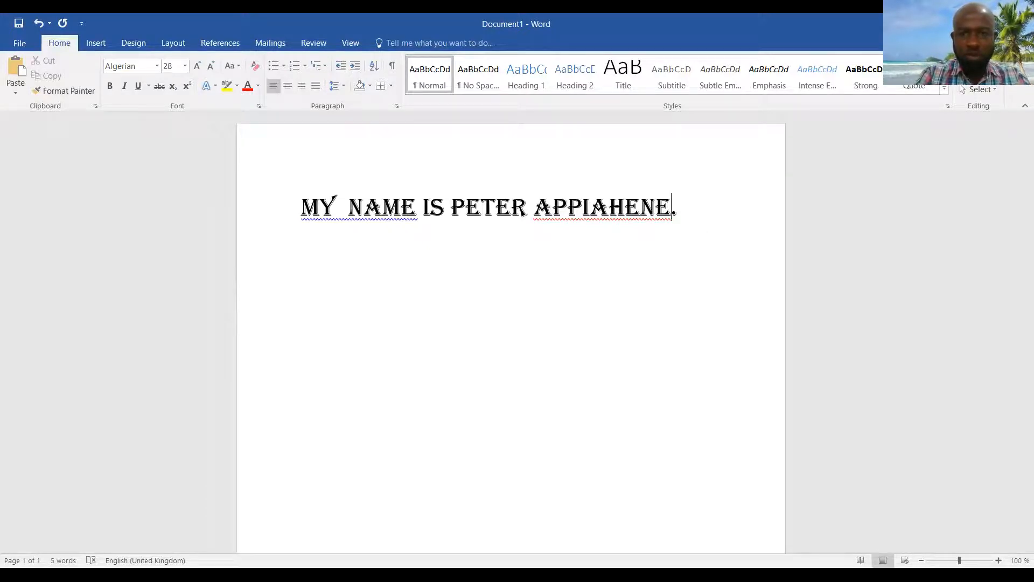
pyautogui.write('HELP')
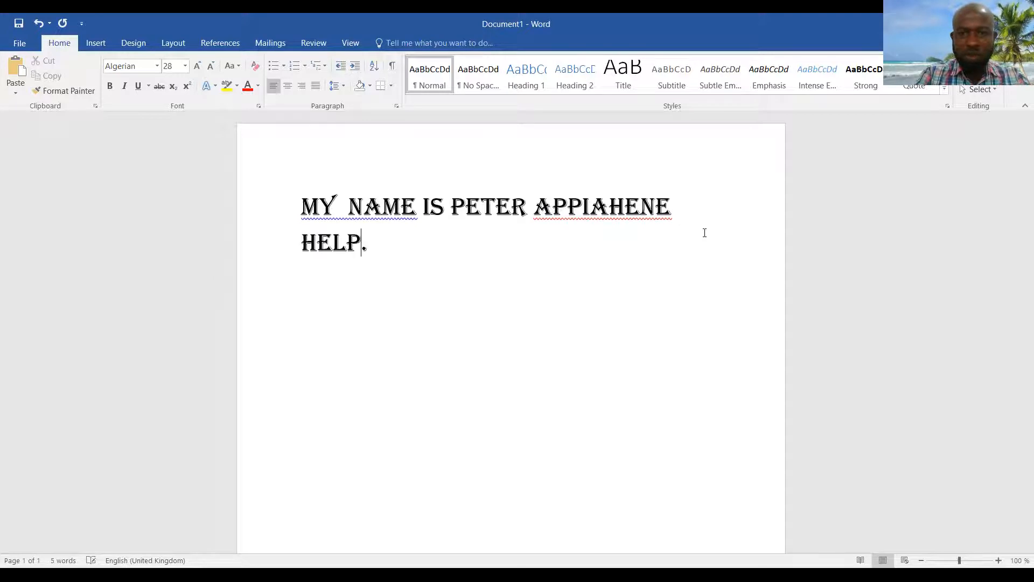
pyautogui.write(' ID')
pyautogui.press('BackSpace')
pyautogui.press('BackSpace')
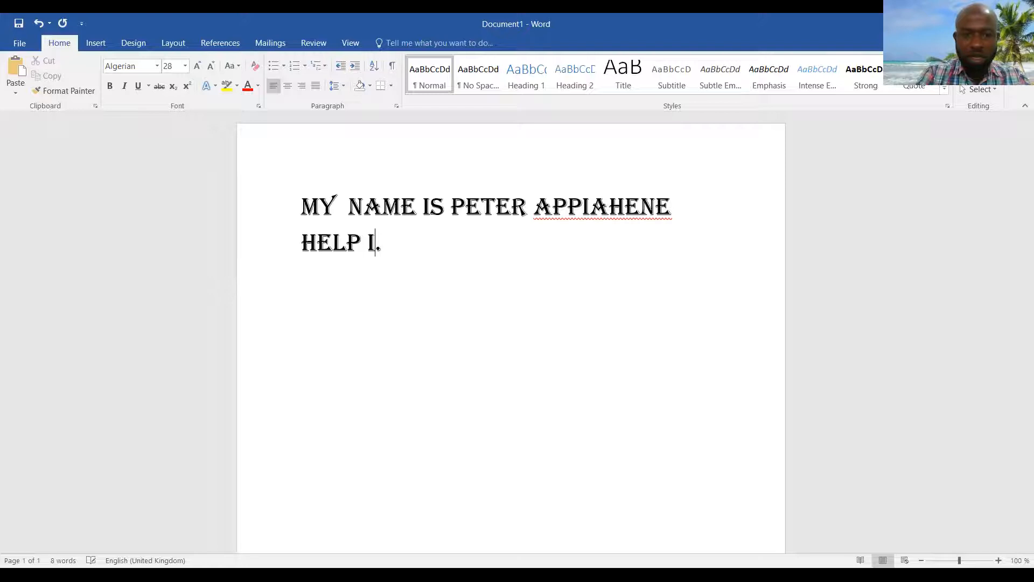
pyautogui.write('S ')
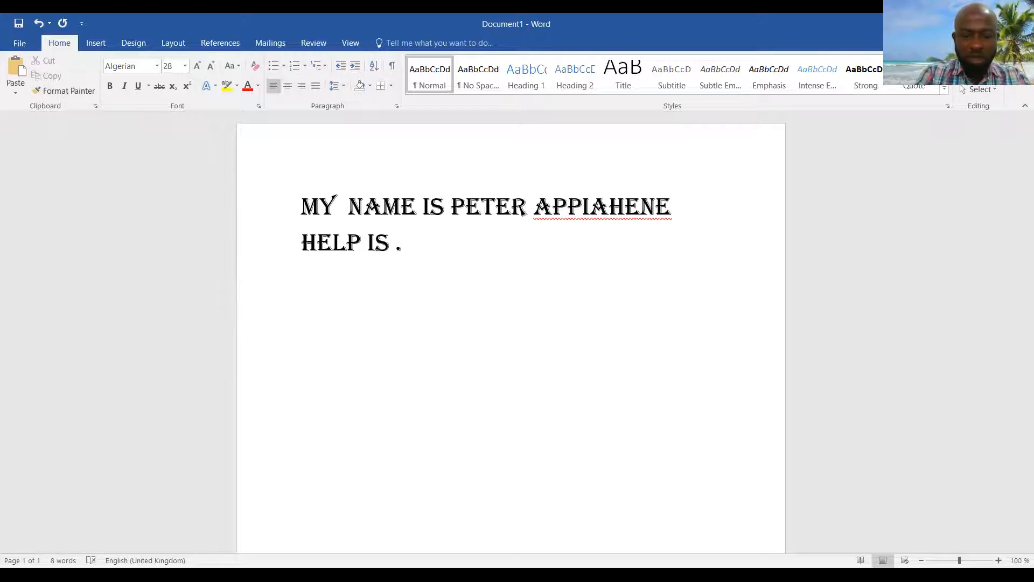
pyautogui.write('COMI')
pyautogui.press('BackSpace')
pyautogui.write('I')
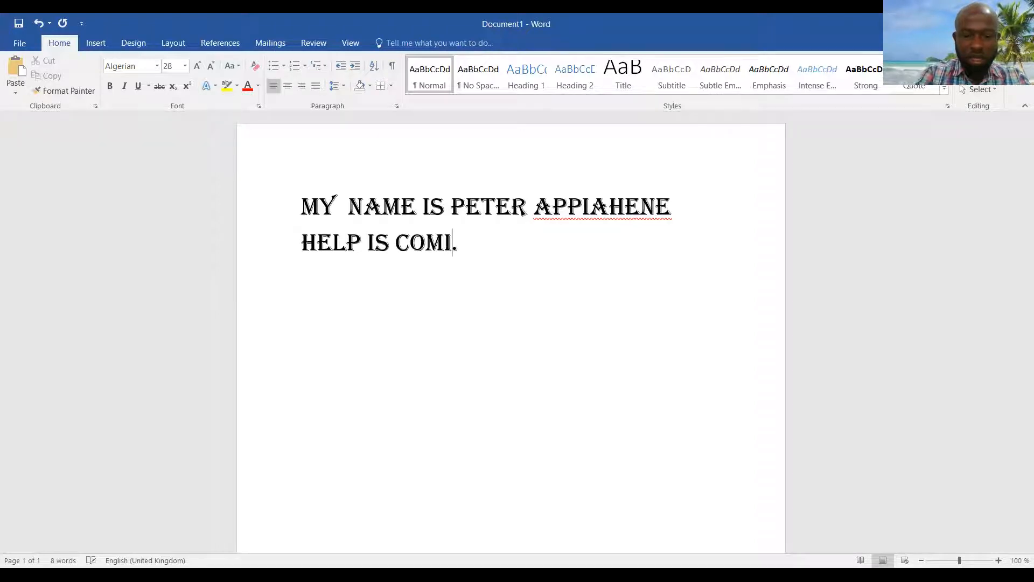
pyautogui.write('HN')
pyautogui.click(763, 351)
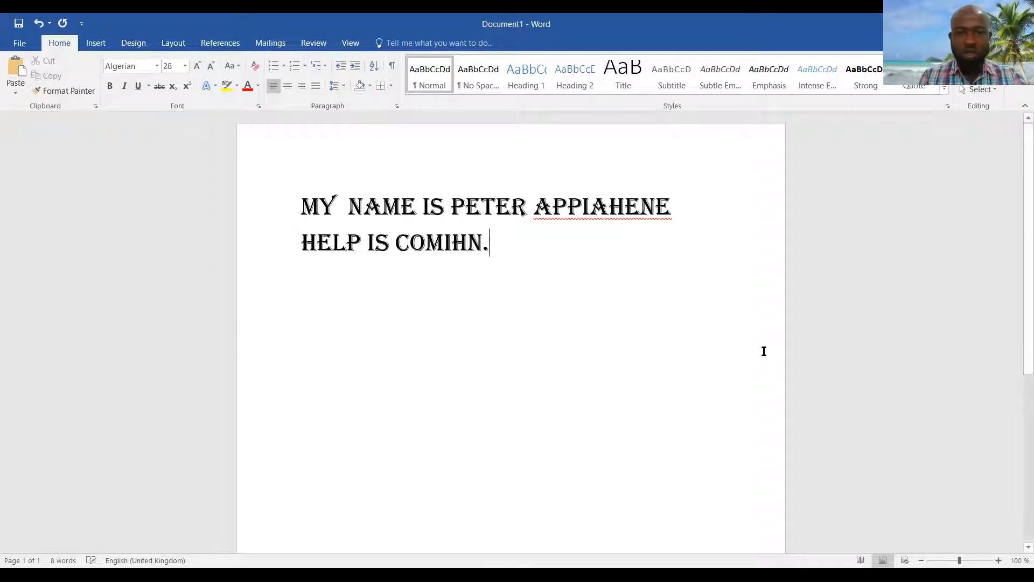
pyautogui.click(467, 243)
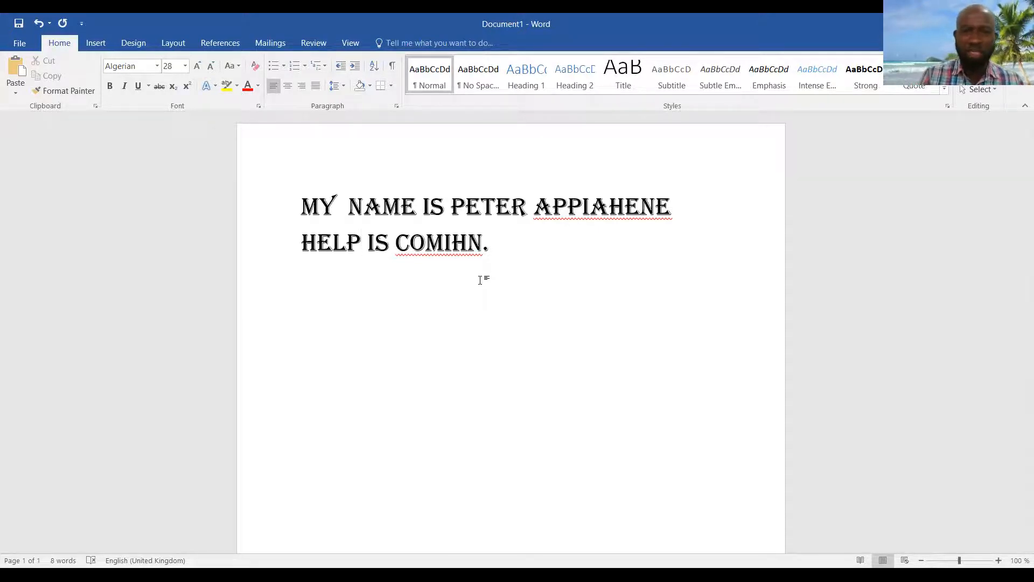
# - Have the spelling checker ignore all occurrences of the flagged surname
pyautogui.click(589, 200)
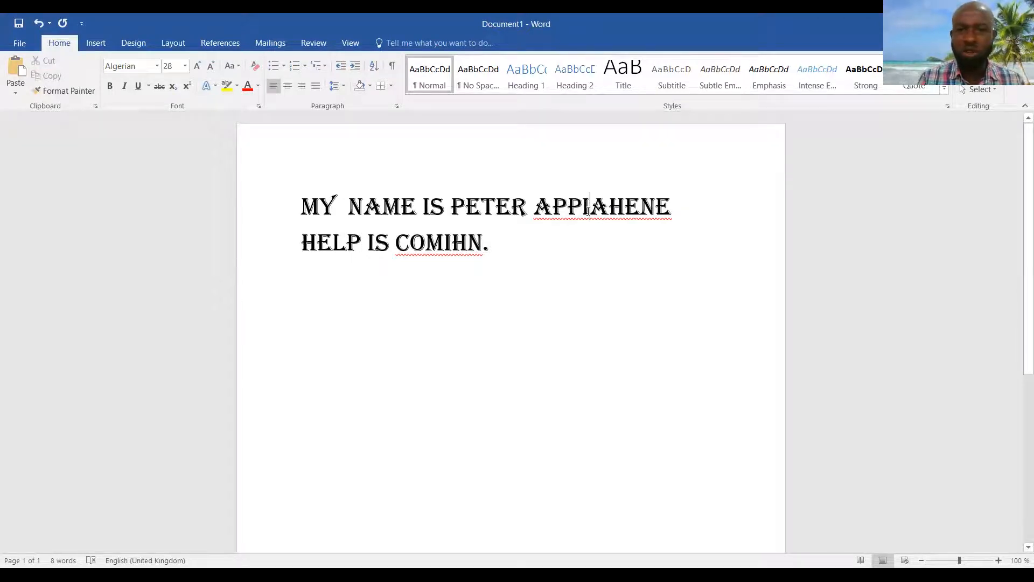
pyautogui.rightClick(619, 212)
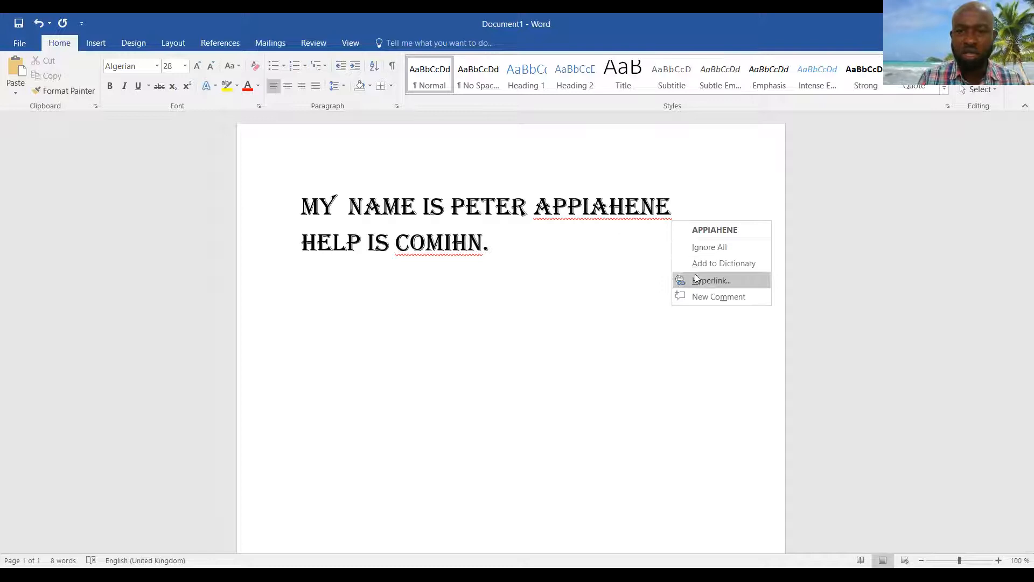
pyautogui.click(711, 249)
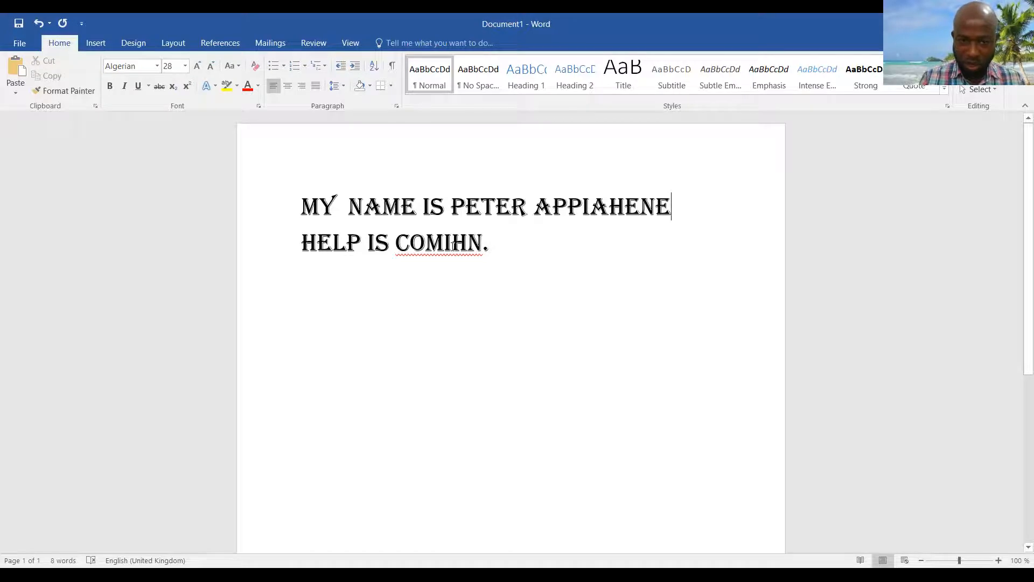
# - Correct the misspelled word "COMIHN" with the spelling suggestion "coming"
pyautogui.click(453, 245)
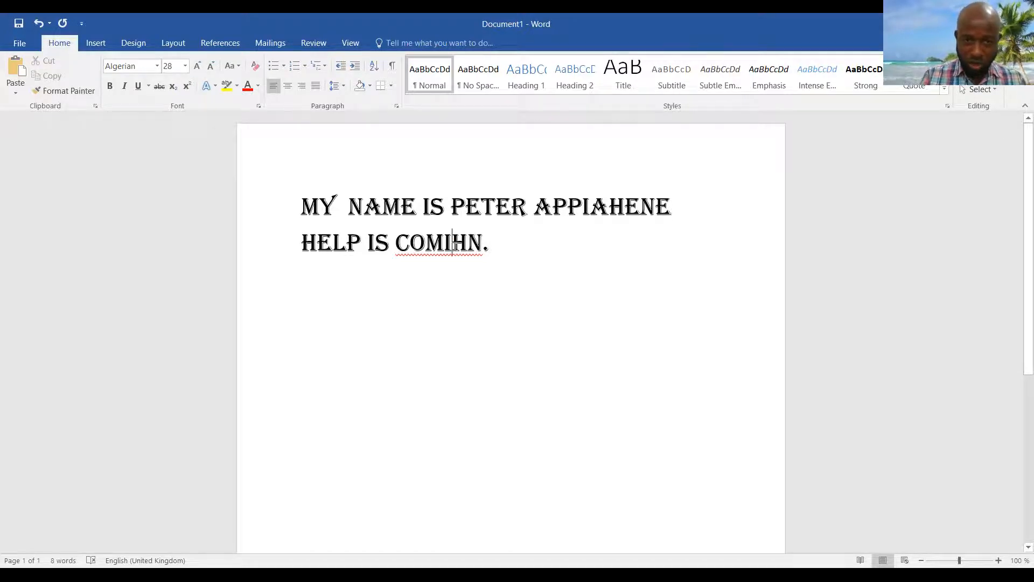
pyautogui.rightClick(454, 245)
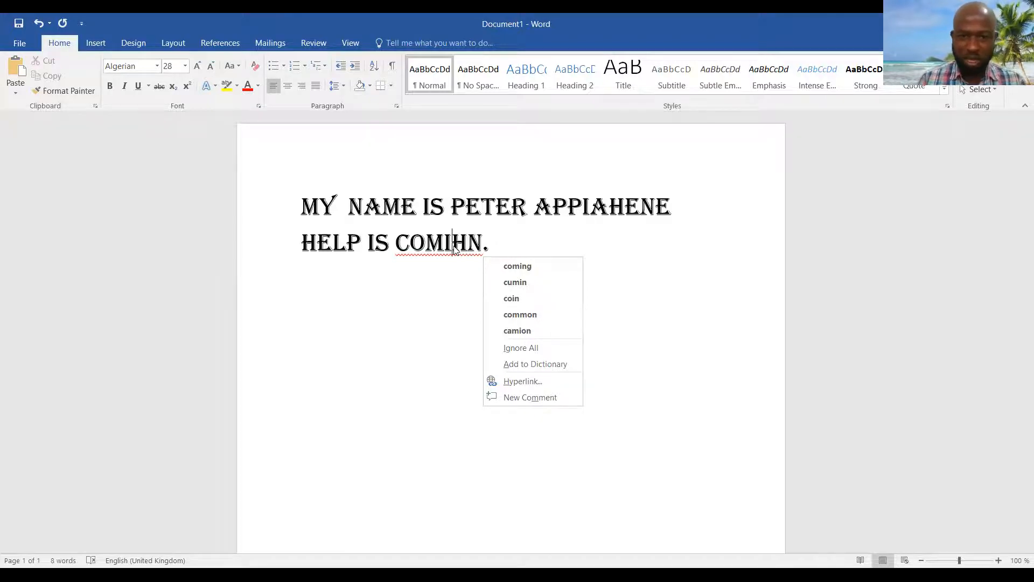
pyautogui.click(517, 266)
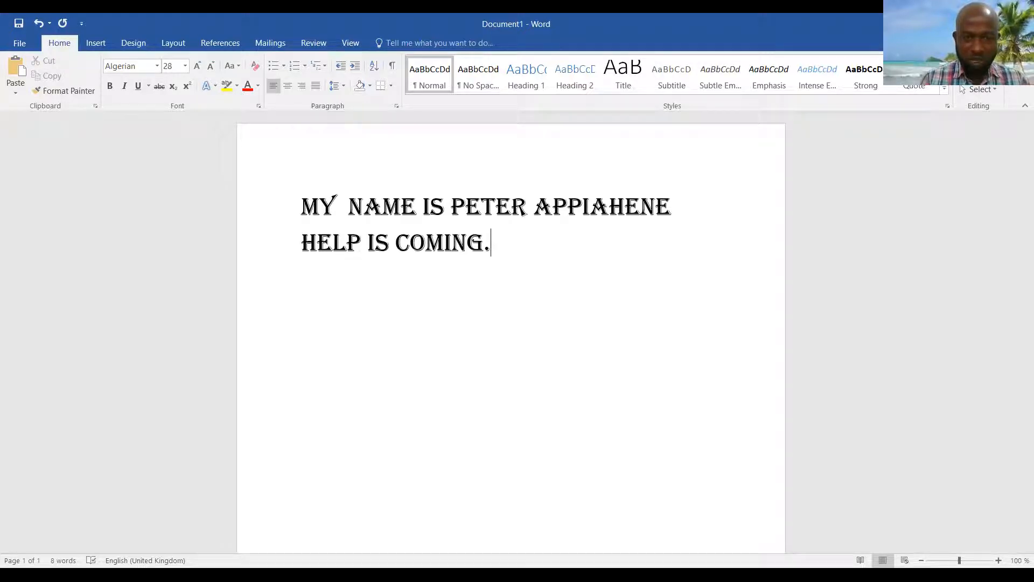
# - Below the heading text, paste the paragraph beginning "Nurses work closely with doctors" and, beneath it, the "Diagnosis" section on electronic health records
pyautogui.press('Return')
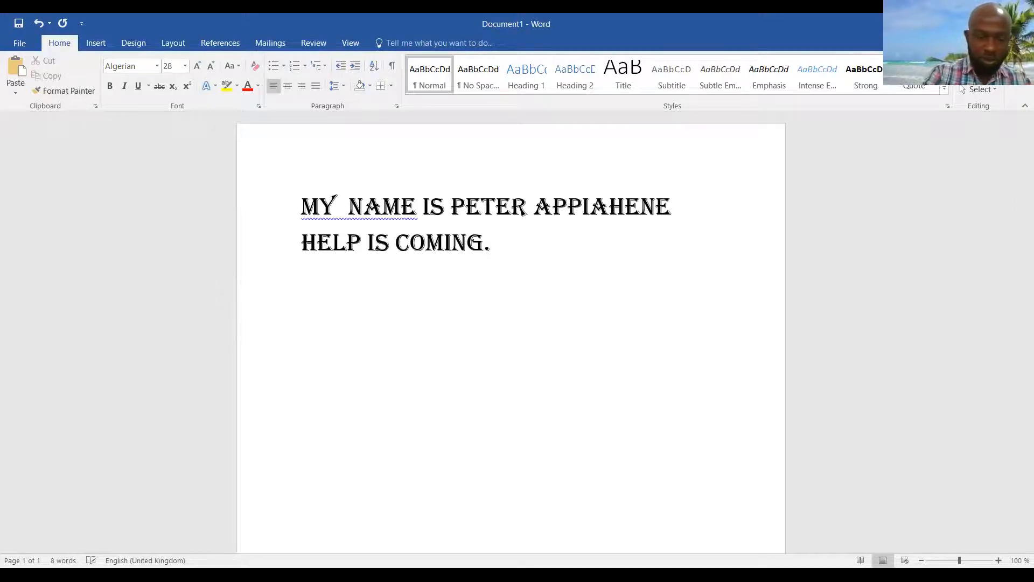
pyautogui.write("Nurses work closely with doctors and other medical professionals to manage and implement healthcare plans for patients. In today's medical facilities, nurses must have a good grasp of how computers are used in the nursing profession. In most instances, medical staff no longer need to decode doctor's orders and patient needs that were written on a bedside medical chart. Electronic health records help doctors and nurses communicate more efficiently by eliminating most misinterpretations of written and verbal orders. Using computers, smartphones and tablets, nurses can create and manage electronic health records and update them, as needed.")
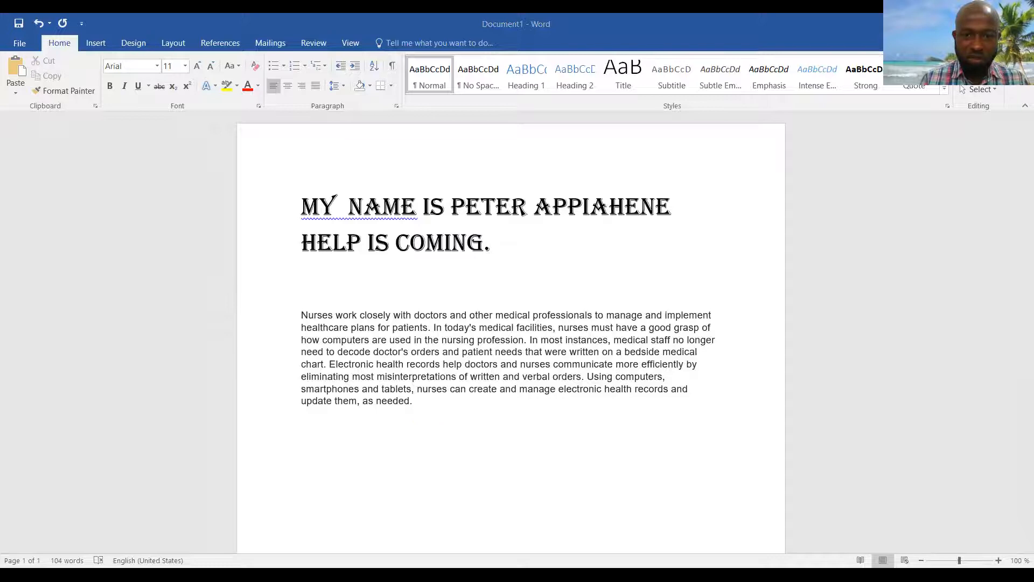
pyautogui.click(630, 490)
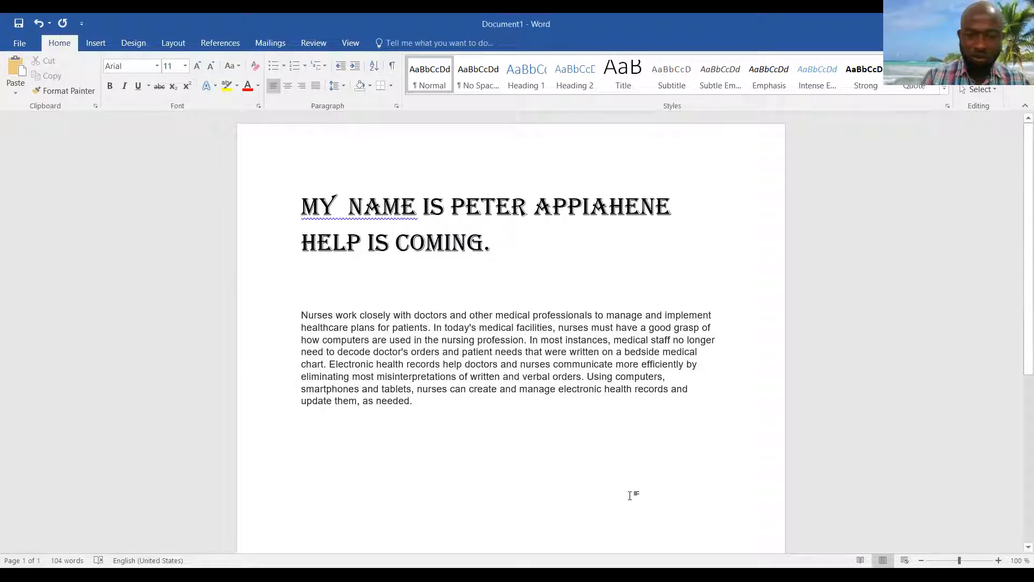
pyautogui.write("Diagnosis Electronic health records make it easier for medical professionals to record, retrieve and manage patient data for accurate diagnoses. Nurses often perform routine health assessments such as blood pressure, oxygen levels and even EKGs. Recording the results of these assessments is more accurate when nurses have the technological skills that enable them to save the readings electronically and to store them in a patient's electronic health record. Once captured and recorded, the records will be available immediately for the entire patient care team, reducing the need for physicians to make trips to the patient's room to retrieve diagnostic data. Today's technology also enables nurses to access essential nursing tools and key medical references online, reducing diagnosis time and errors. Computer technology also enables nurses to create records that doctors use to update patient treatment orders more efficiently, when the patient's condition requires it.")
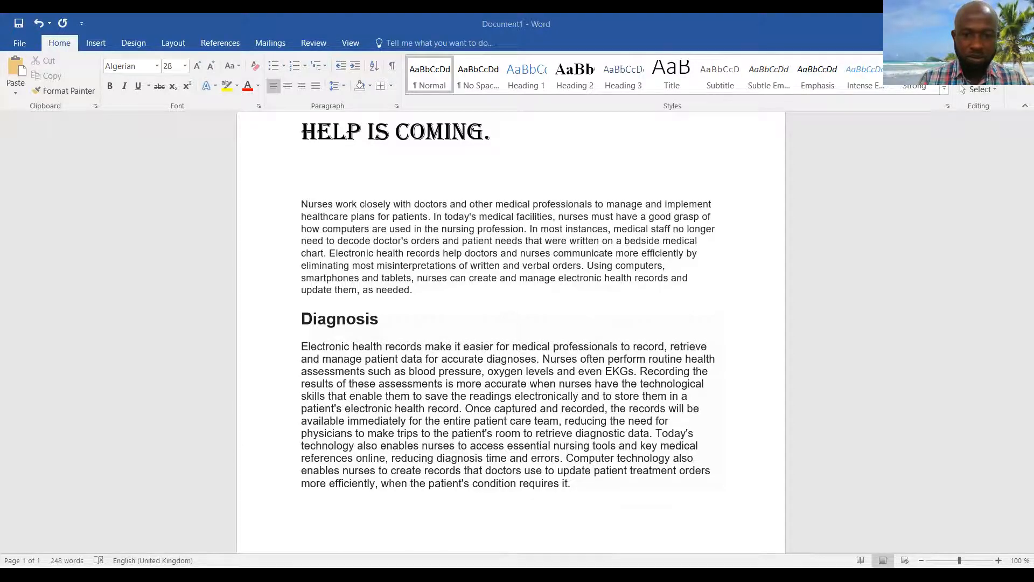
# - Paste the "Treatment and Medications" section after the Diagnosis text, followed by the "Telemedicine" section on the second page
pyautogui.scroll(-3, 584, 517)
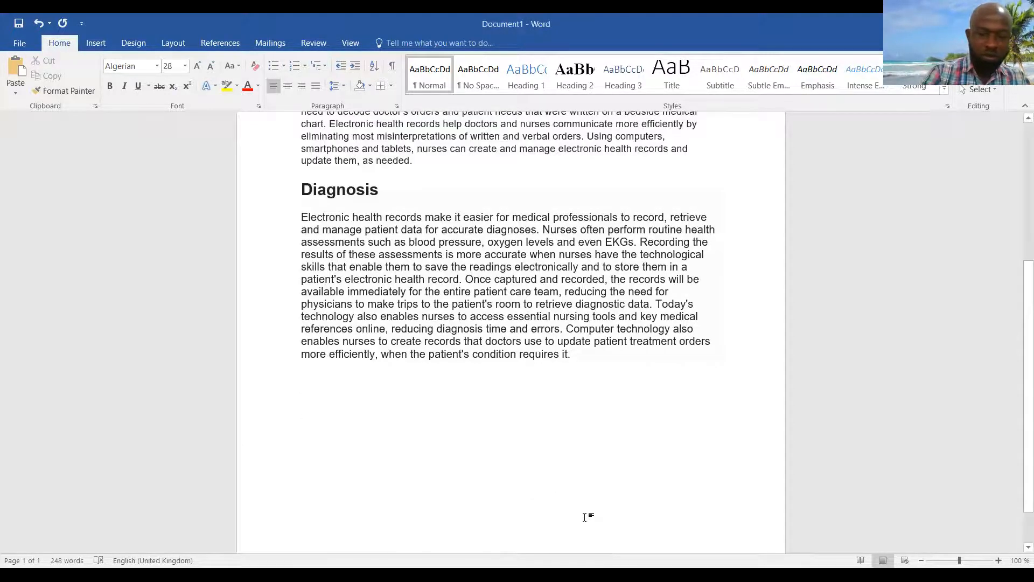
pyautogui.write("Treatment and Medications Nurses now use electronic health records to record and review prescribed medications. They also use software programs and apps to manage patient medications. These programs and apps help nurses not only avoid medication errors, they also prevent unintended drug interactions. Once a medical facility assigns an identification number to a patient, nurses can retrieve the patient's health record and verify medication orders before they administer any prescriptions. They also document the care that was provided and make recommendations about patient treatments. Software and electronic device apps also help nurses update patient records, using diagnostic and treatment codes, instead of paper charts and whiteboards. Computer security technology also helps nurses keep patient records private.")
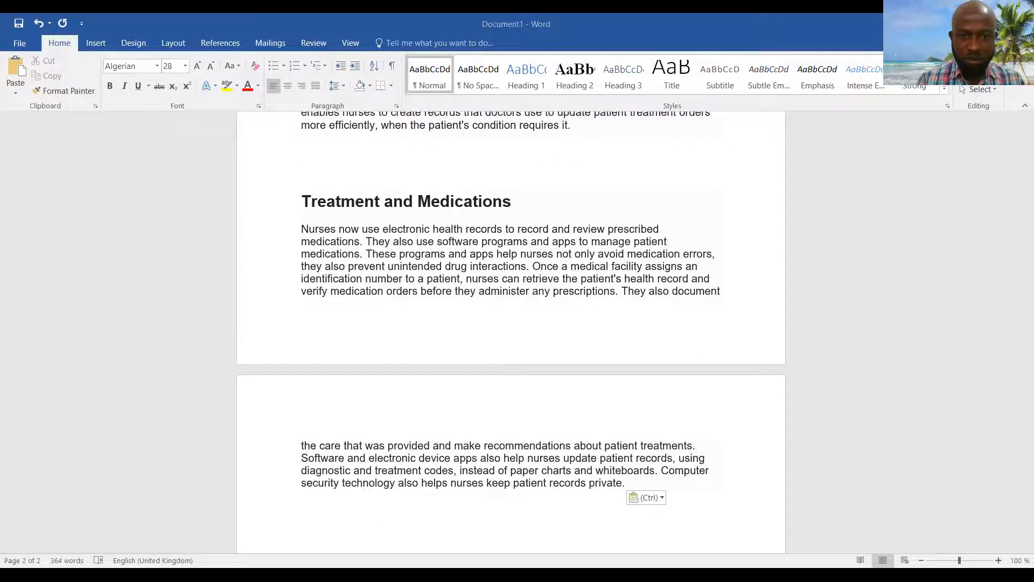
pyautogui.press('Return')
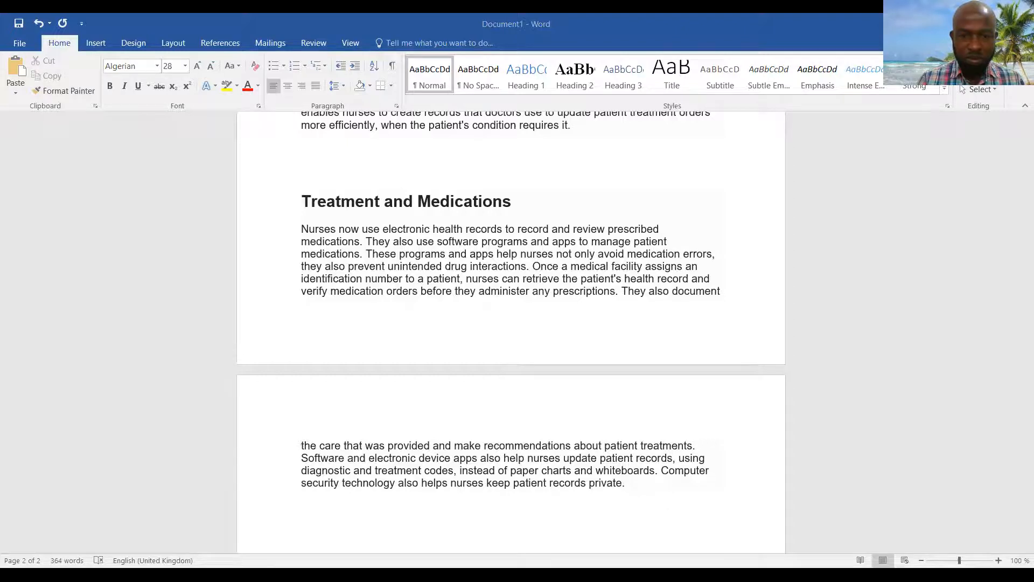
pyautogui.scroll(-5, 598, 539)
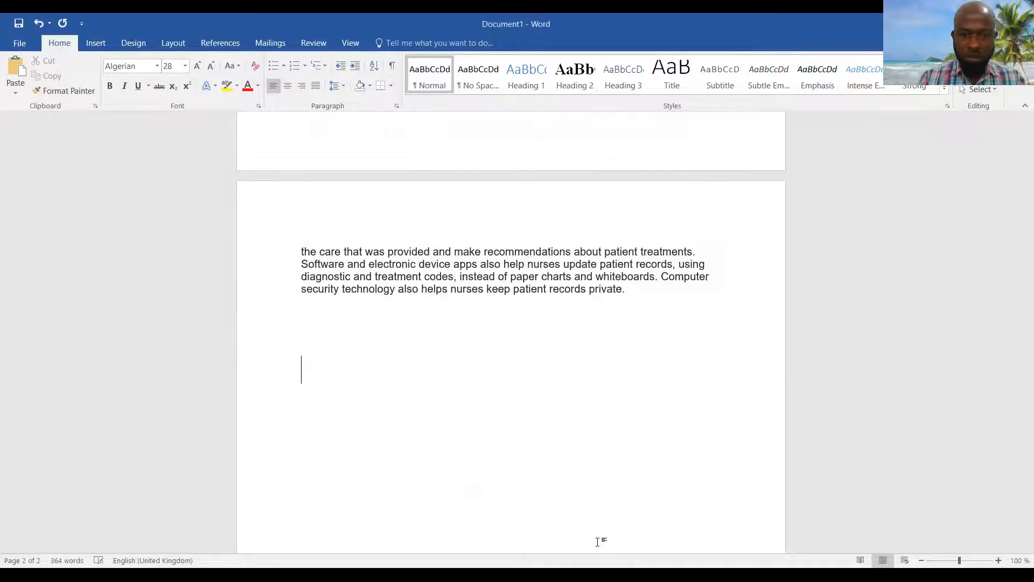
pyautogui.write("Telemedicine Persistent shortages of nursing staff in the United States has left rural areas and some underserved urban communities with less overall access to quality healthcare. However, telemedicine enables these populations to have the option of discussing health concerns with nurses, who can help them decide whether or not they need to get treatment at a medical facility. Telemedicine is also useful for seniors and patients who have disabilities, for whom a trip to a doctor is often challenging. Nurses need technology to assist patients over the phone, in which the nurses record their recommendations using software or they record the recommendations in the patient's medical record. Nurses can use software or an app to communicate with other members of the patient's care team and family members, as needed.")
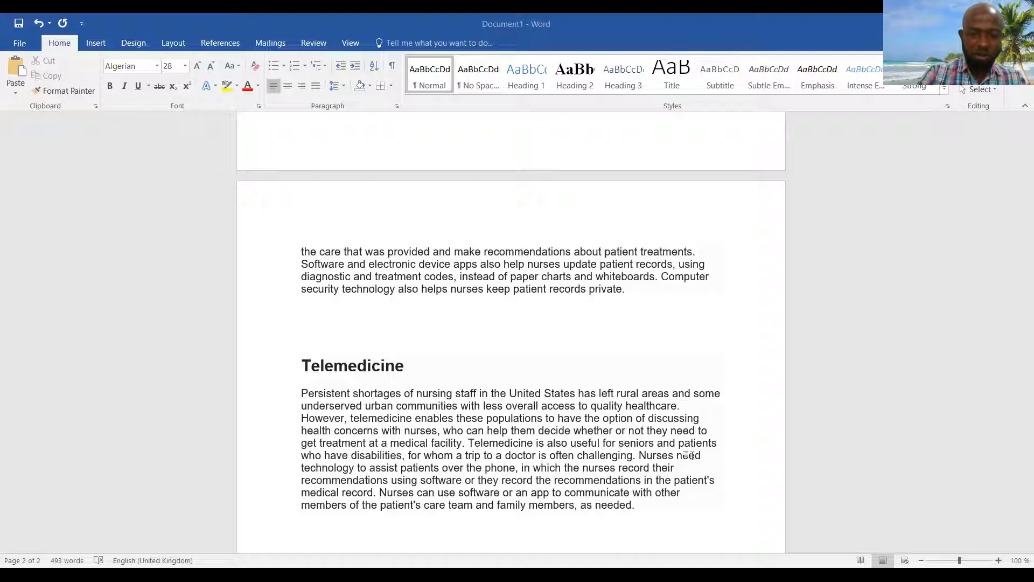
# - Paste the MDS coordinator sections, from "MDS Education and Training" to "Opportunity and Income", below the Telemedicine section
pyautogui.hotkey('ctrl', 'v')
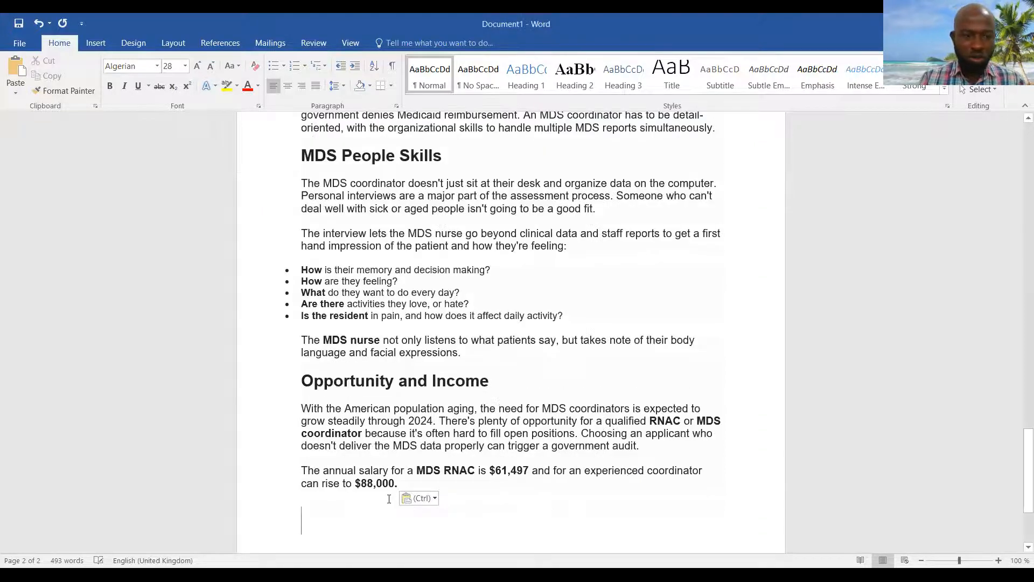
pyautogui.scroll(6, 386, 486)
pyautogui.scroll(8, 399, 501)
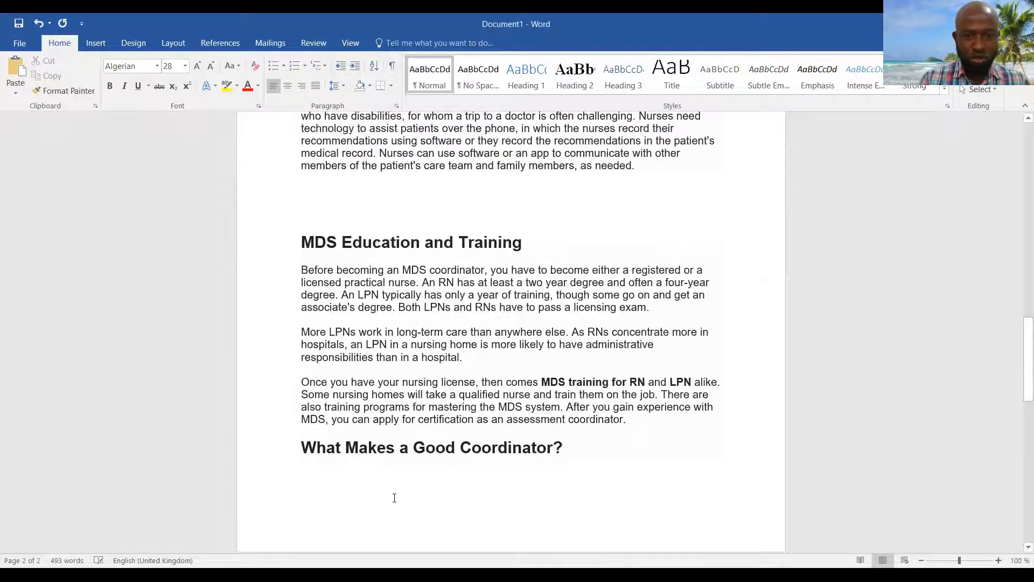
pyautogui.scroll(10, 395, 494)
pyautogui.scroll(10, 363, 437)
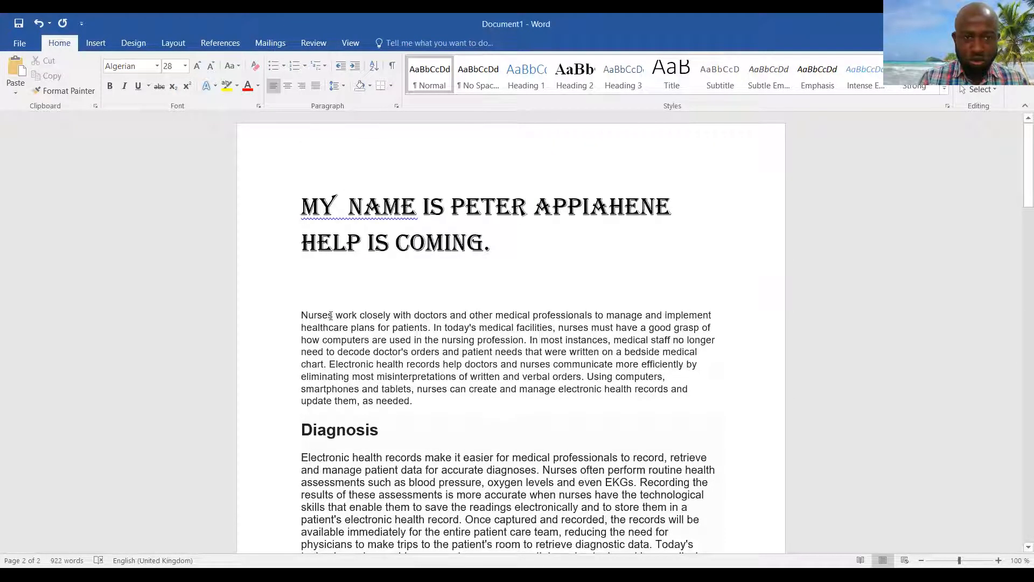
# - Split the introductory paragraph before "In most instances", "Electronic health records help" and "Using computers", and delete the empty line above it
pyautogui.tripleClick(475, 399)
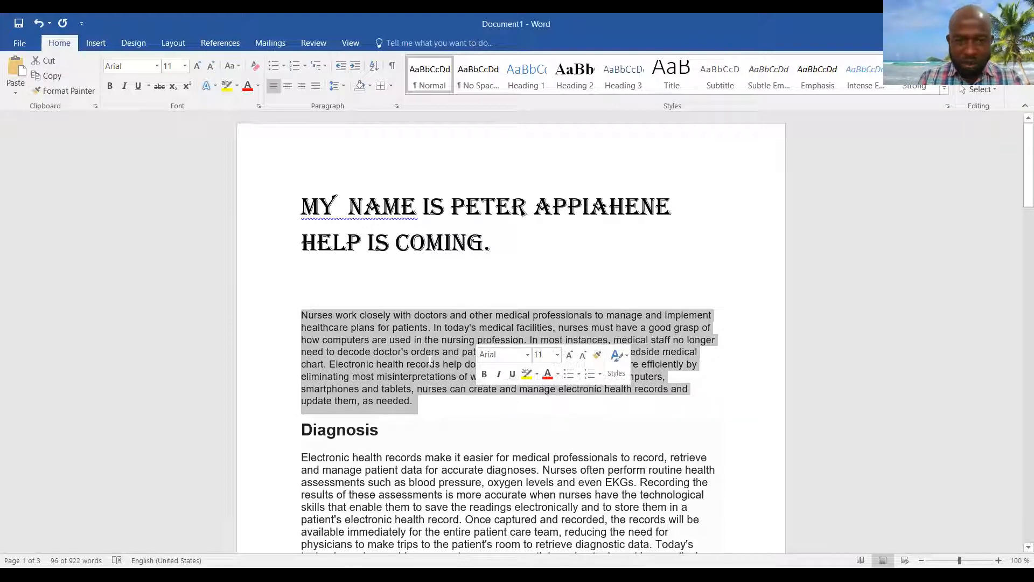
pyautogui.click(352, 345)
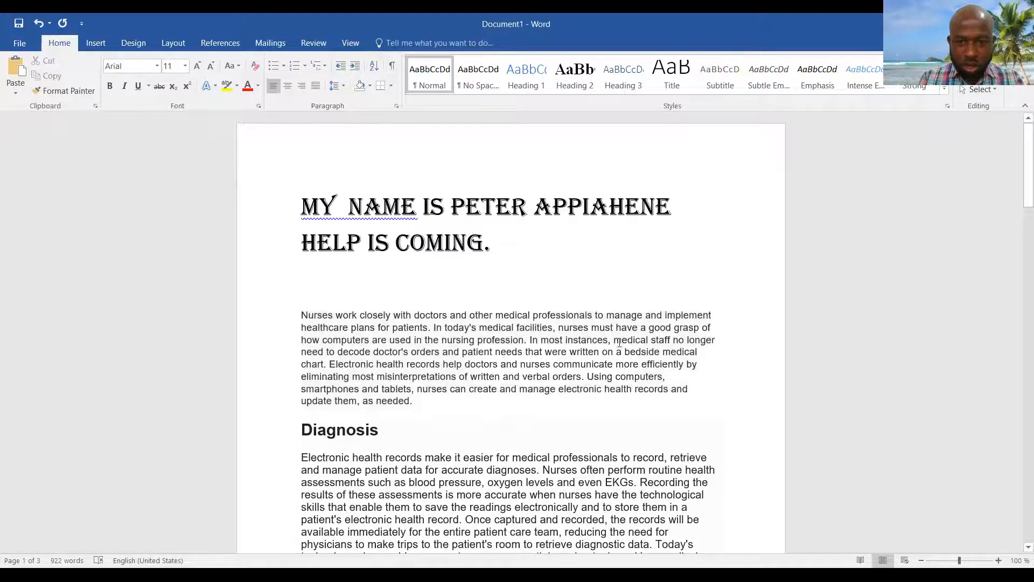
pyautogui.click(528, 341)
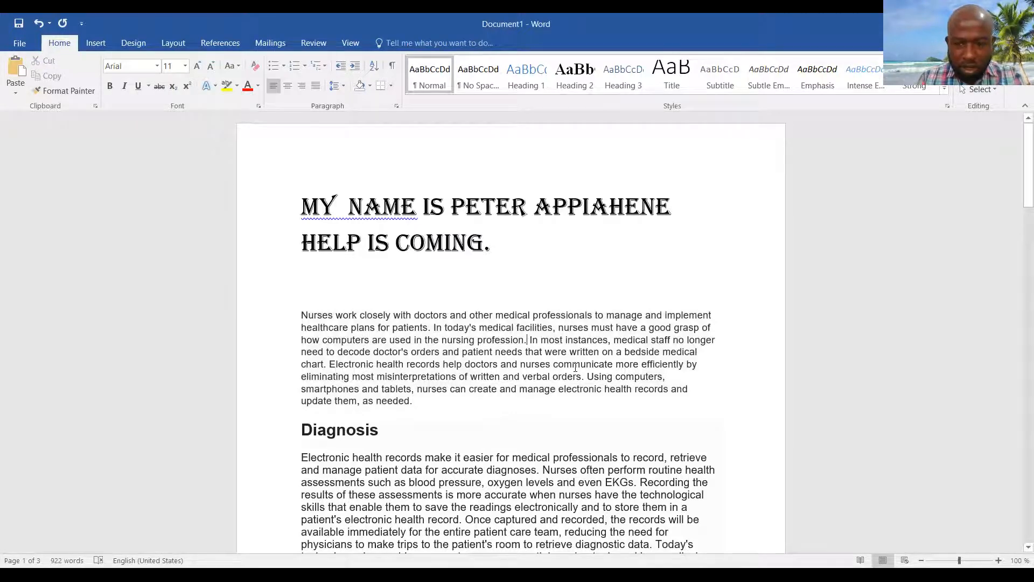
pyautogui.press('Return')
pyautogui.click(501, 372)
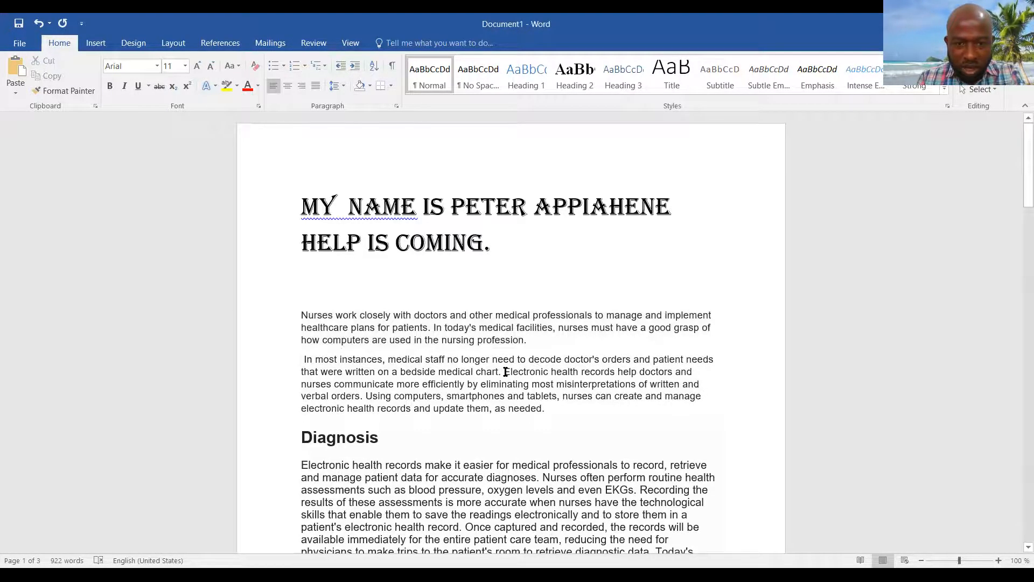
pyautogui.press('Return')
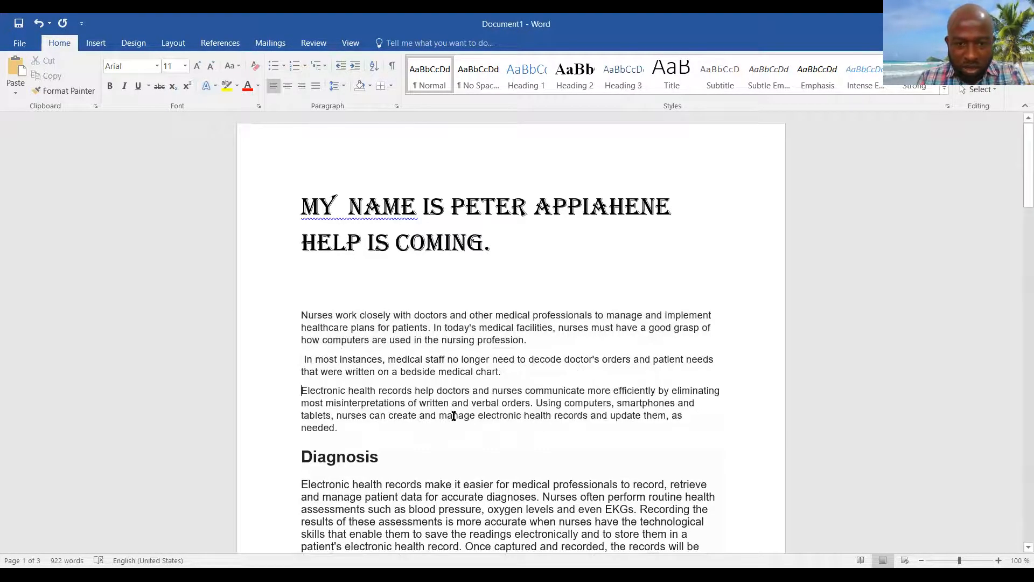
pyautogui.click(536, 403)
pyautogui.press('Return')
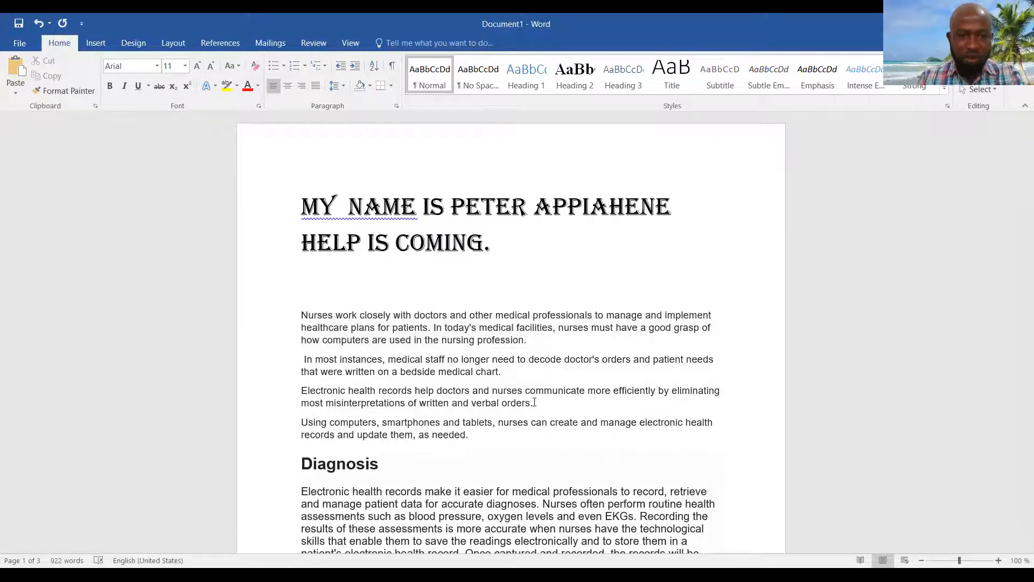
pyautogui.click(322, 306)
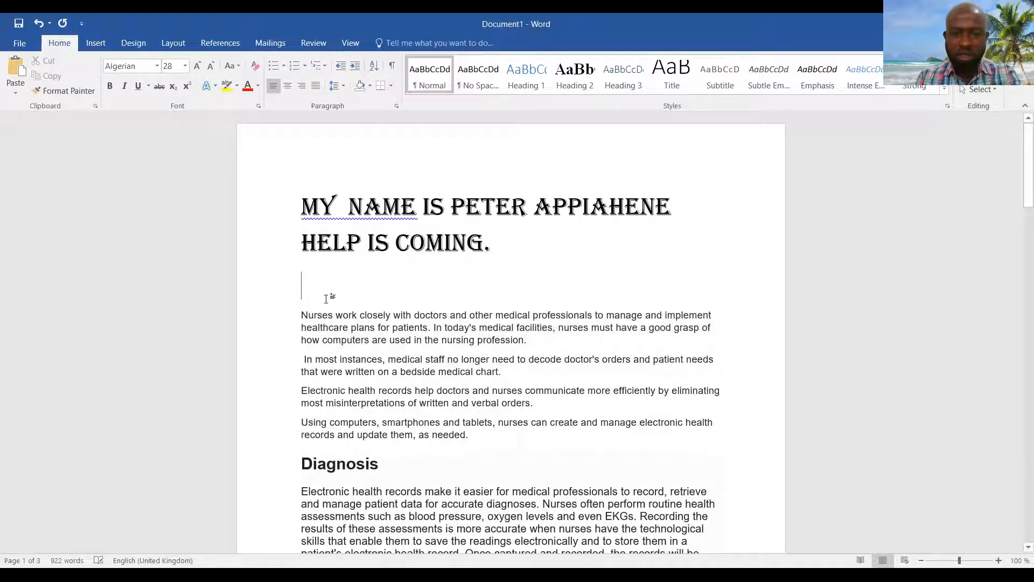
pyautogui.press('BackSpace')
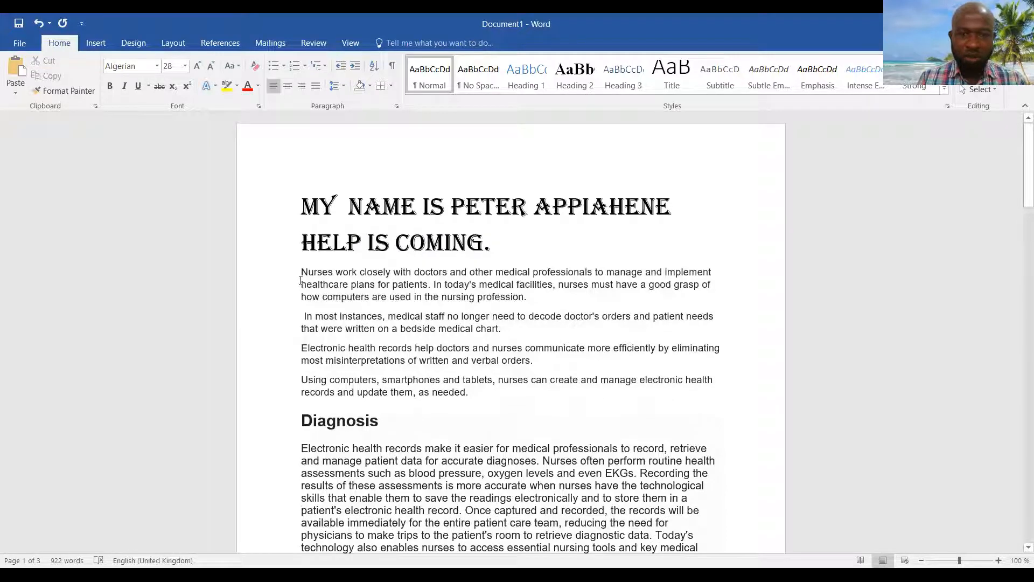
# - Turn the four introductory paragraphs into a list with solid round bullets and shift the bullets to the left margin
pyautogui.moveTo(301, 276); pyautogui.dragTo(473, 393)
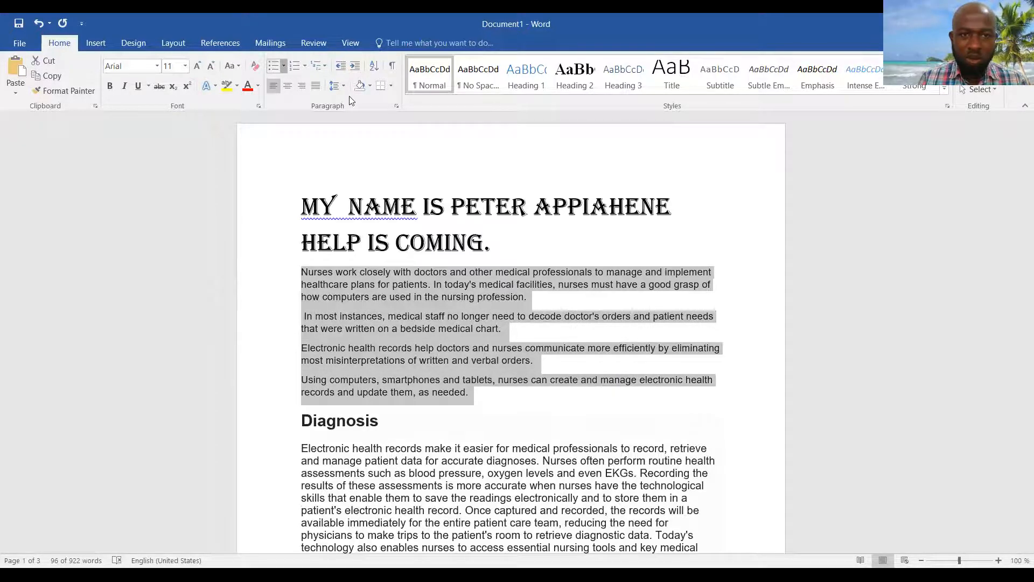
pyautogui.click(284, 66)
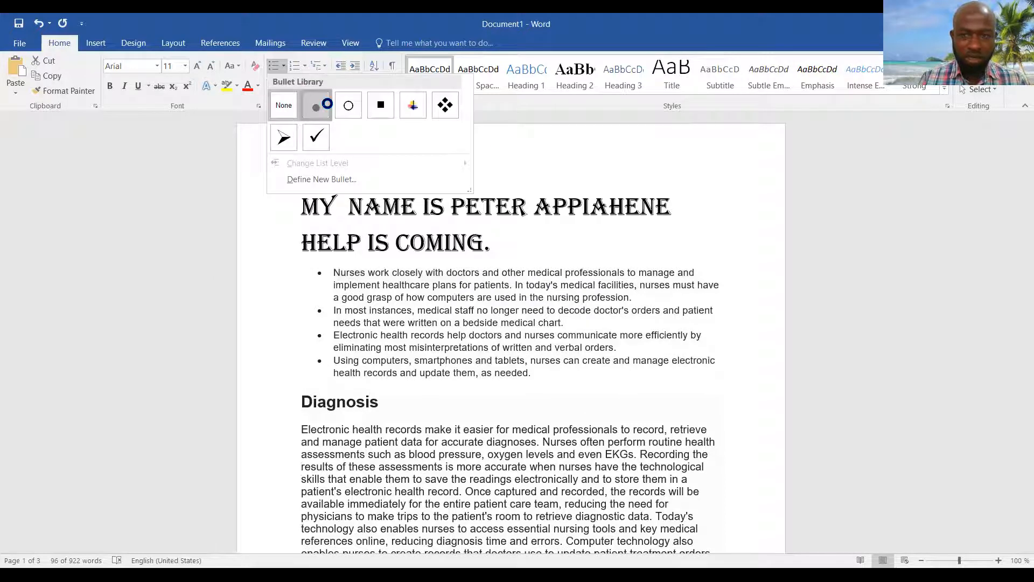
pyautogui.click(773, 169)
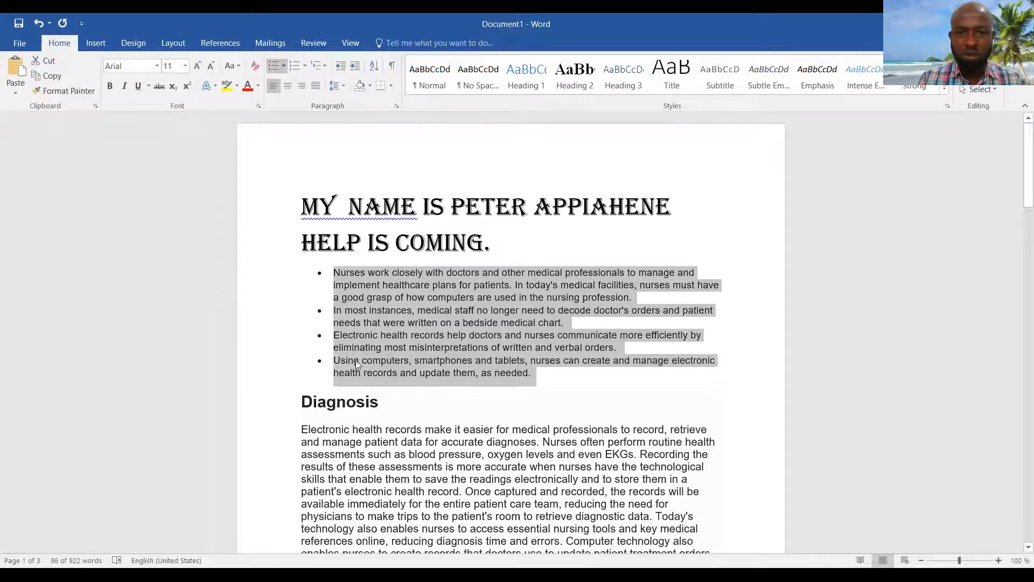
pyautogui.click(349, 323)
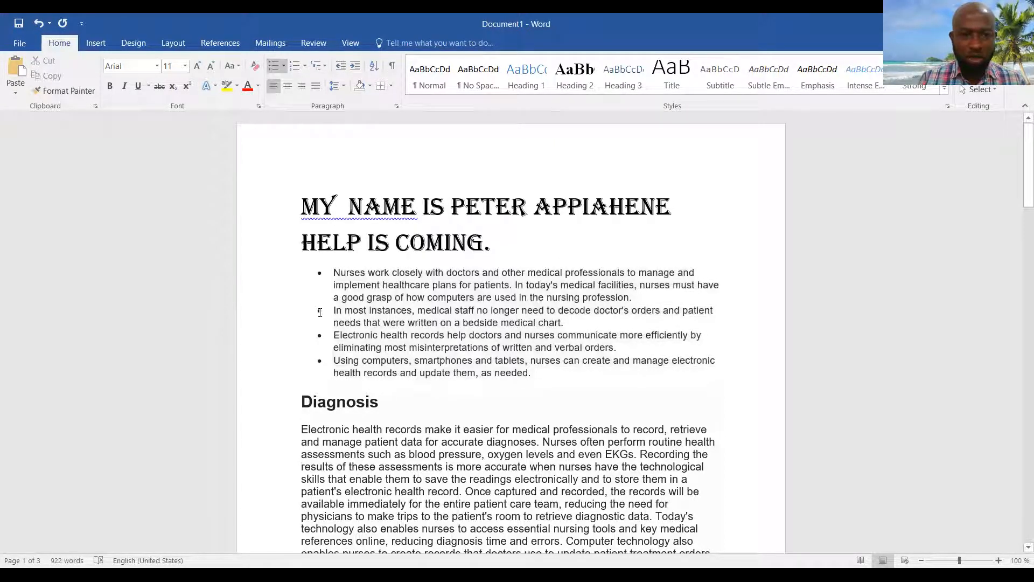
pyautogui.moveTo(319, 311); pyautogui.dragTo(143, 318)
pyautogui.click(365, 323)
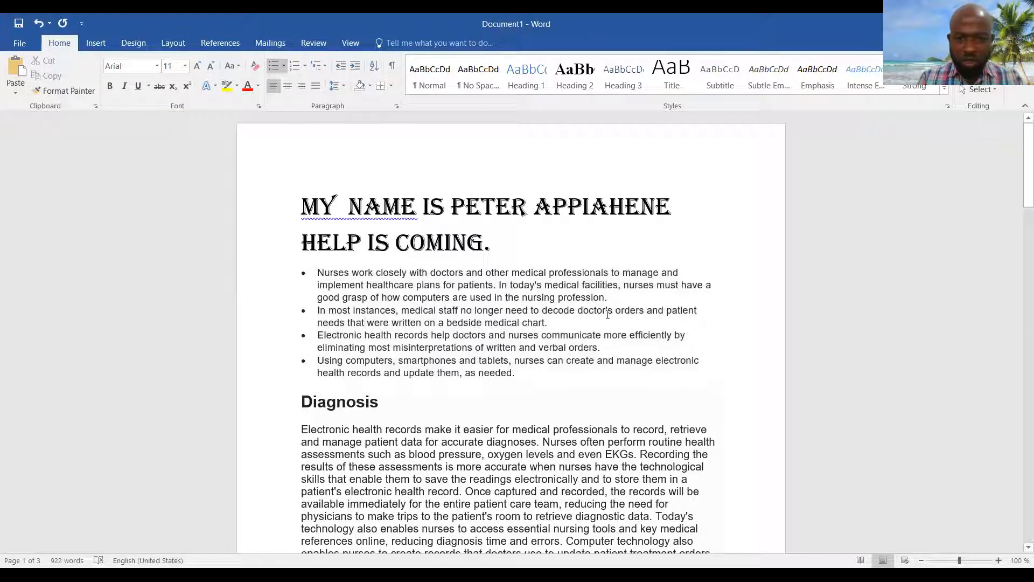
# - Insert unbulleted blank lines between the four bulleted items of the introduction
pyautogui.press('Return')
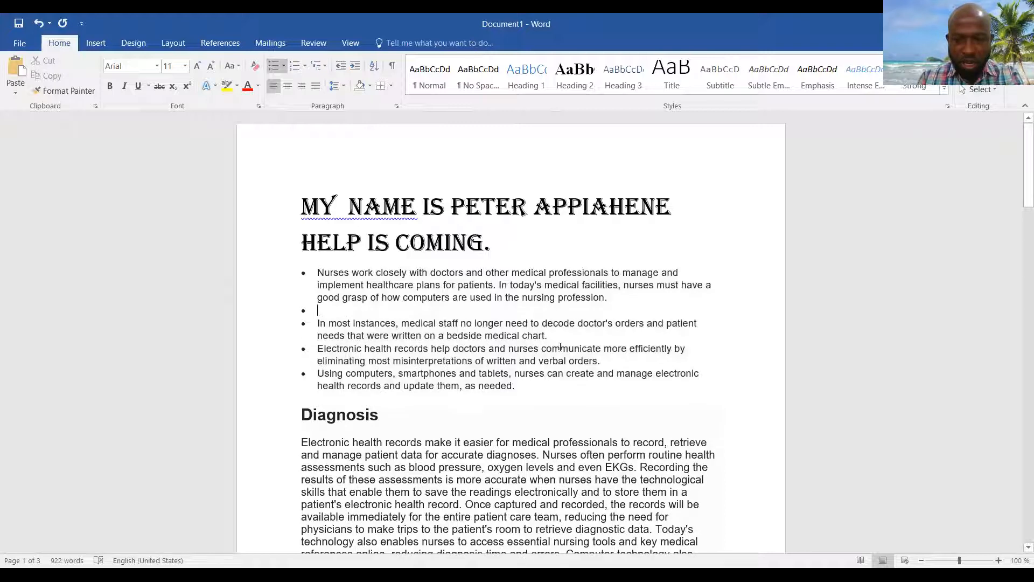
pyautogui.press('BackSpace')
pyautogui.click(567, 335)
pyautogui.press('Return')
pyautogui.click(602, 379)
pyautogui.press('Return')
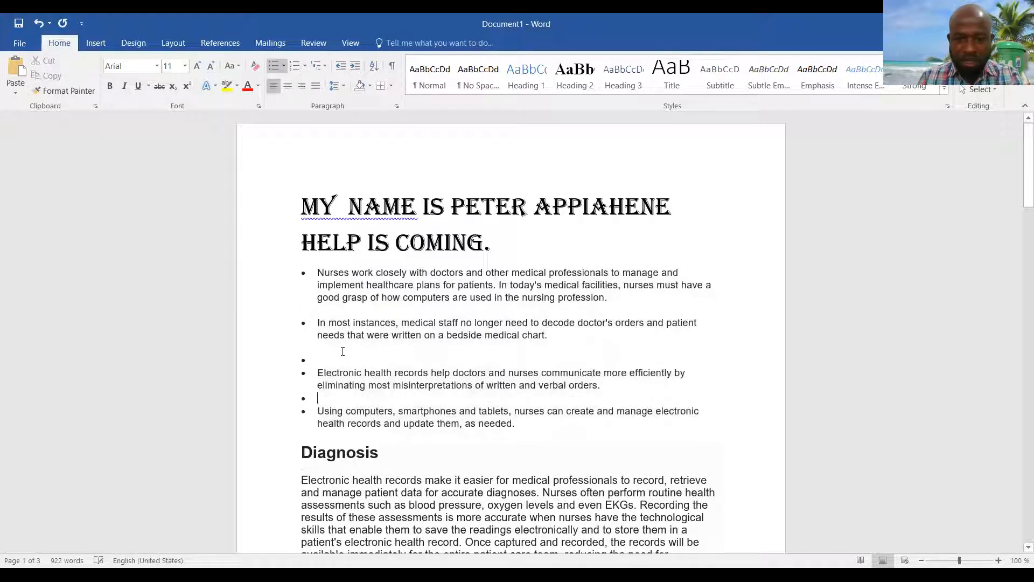
pyautogui.press('BackSpace')
pyautogui.click(330, 359)
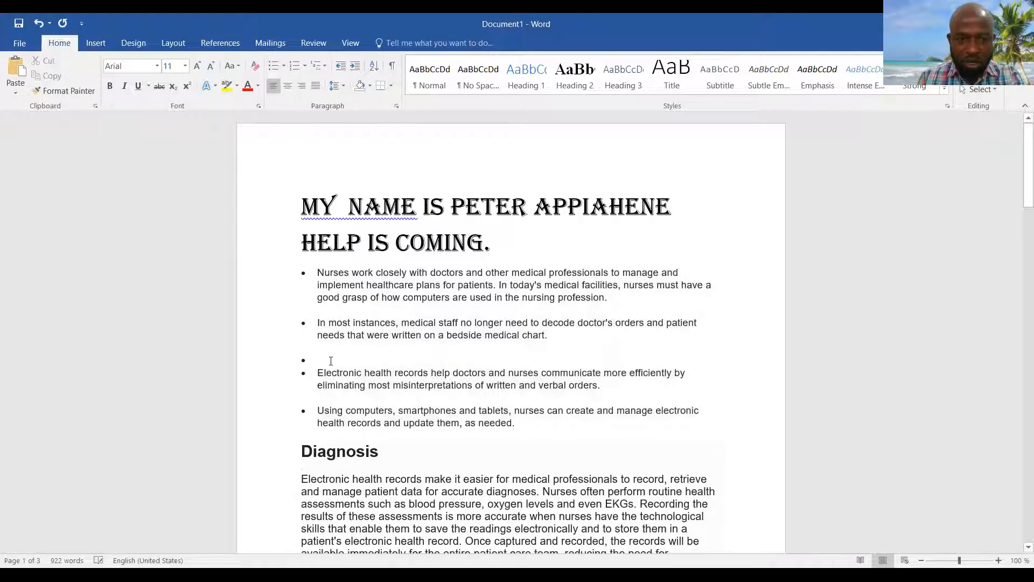
pyautogui.press('BackSpace')
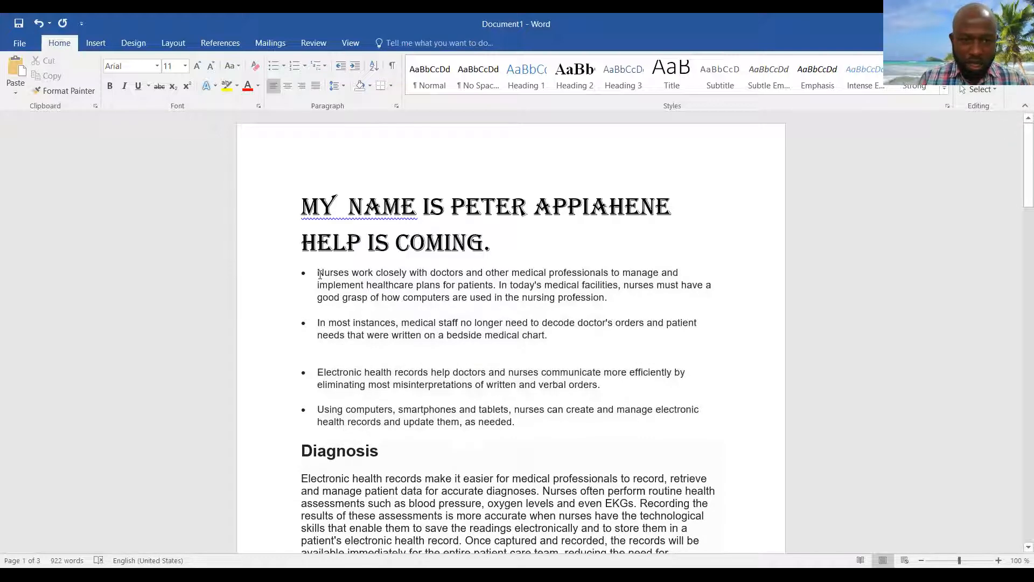
# - Undo the blank lines, indent change and round bullets applied to the four introductory paragraphs
pyautogui.hotkey('ctrl', 'z')
pyautogui.hotkey('ctrl', 'z')
pyautogui.hotkey('ctrl', 'z')
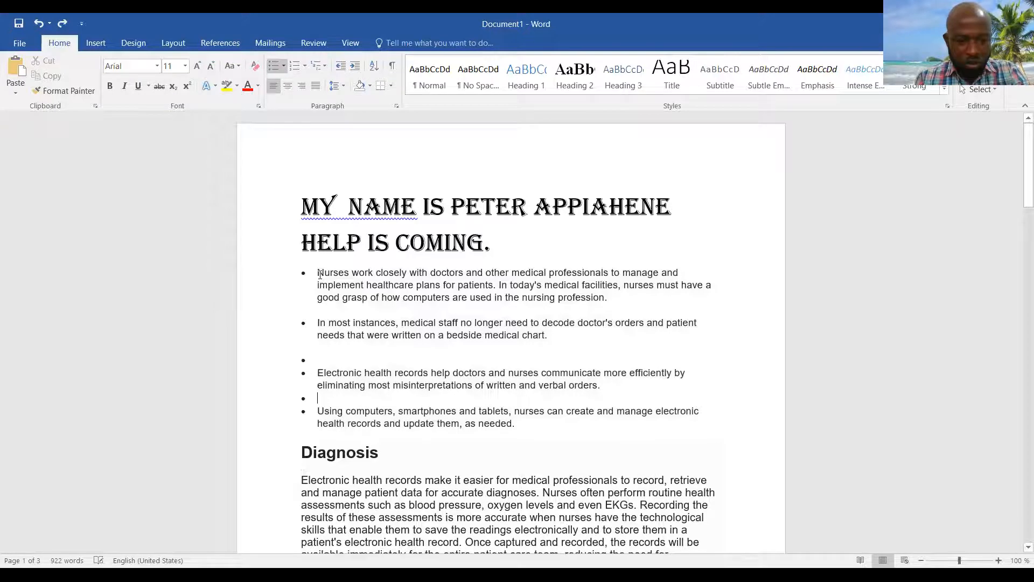
pyautogui.hotkey('ctrl', 'z')
pyautogui.hotkey('ctrl', 'z')
pyautogui.hotkey('ctrl', 'z')
pyautogui.hotkey('ctrl', 'z')
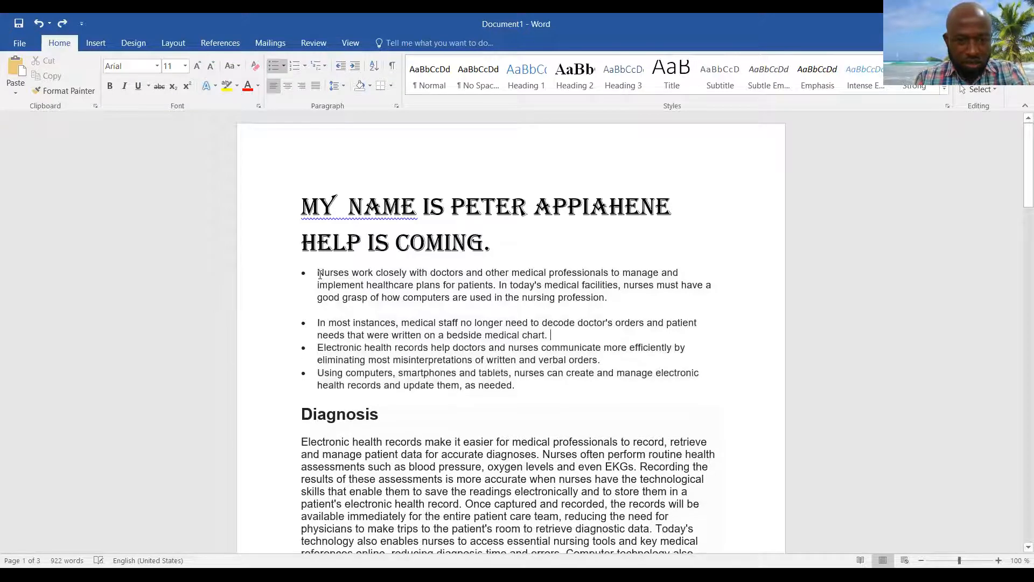
pyautogui.hotkey('ctrl', 'z')
pyautogui.hotkey('ctrl', 'z')
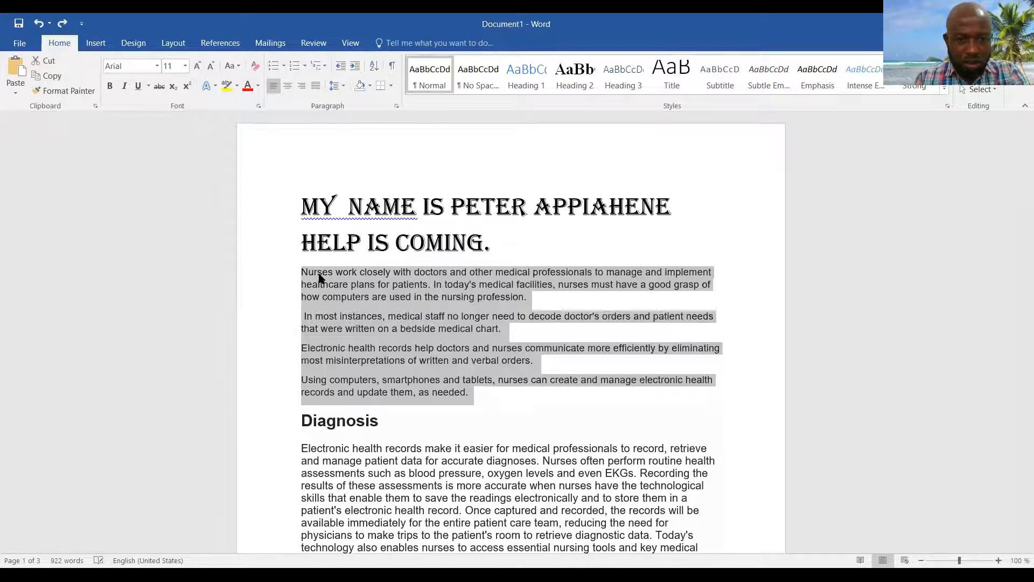
pyautogui.click(387, 361)
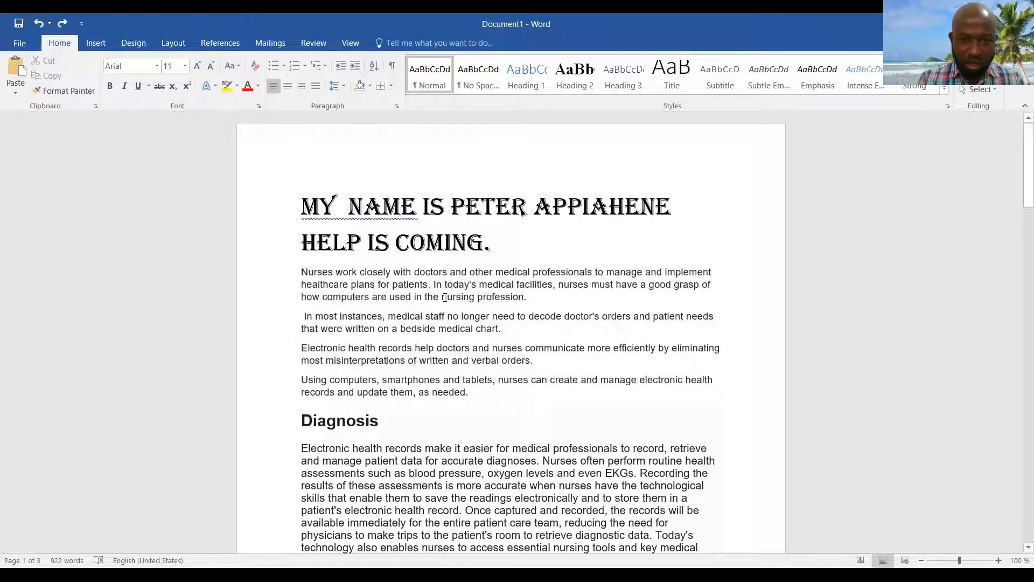
# - Split the first paragraph before "In today's medical facilities" and apply four-diamond bullets to all five introductory paragraphs
pyautogui.click(435, 284)
pyautogui.press('Return')
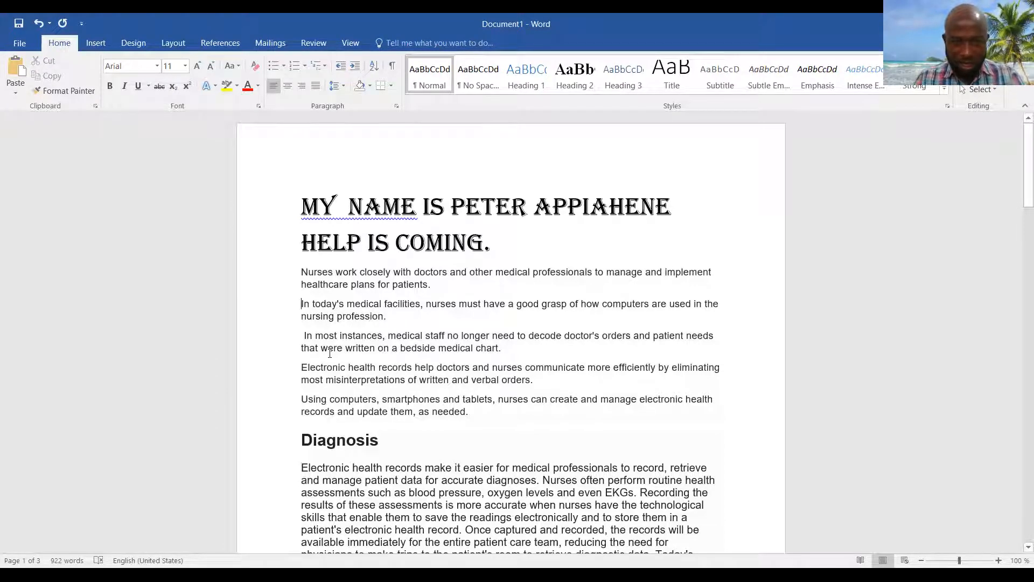
pyautogui.moveTo(301, 272); pyautogui.dragTo(470, 409)
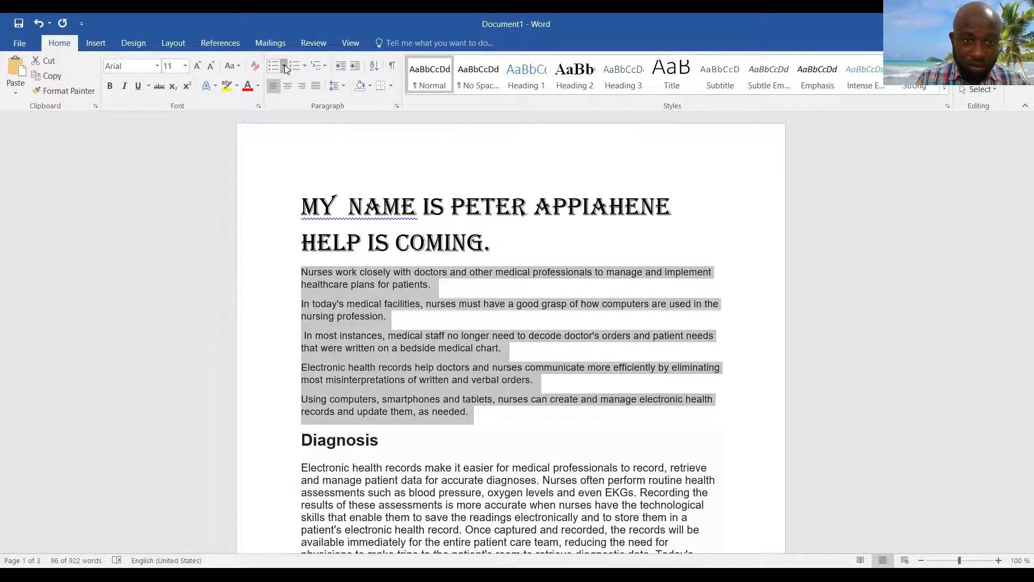
pyautogui.click(285, 65)
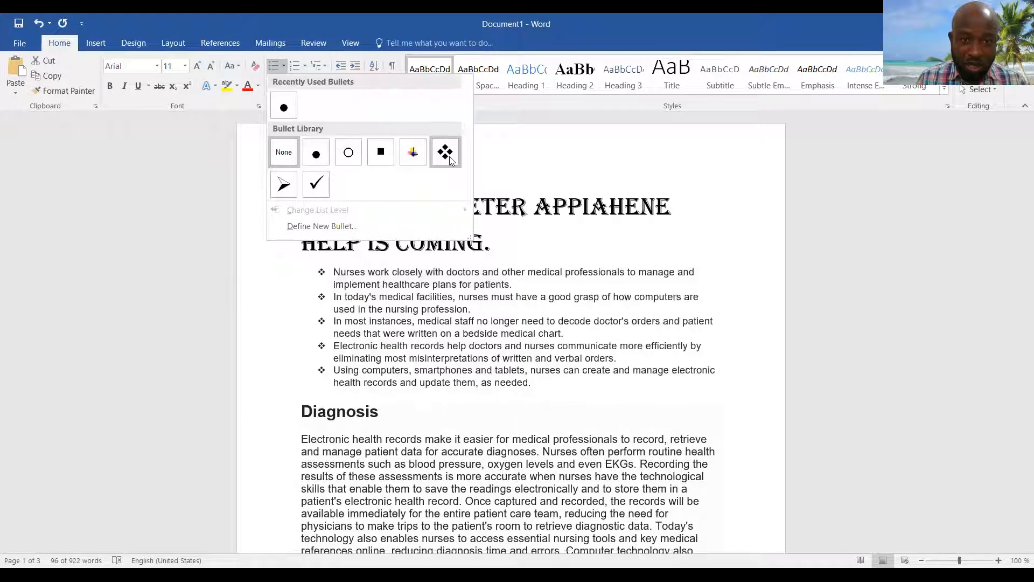
pyautogui.click(445, 152)
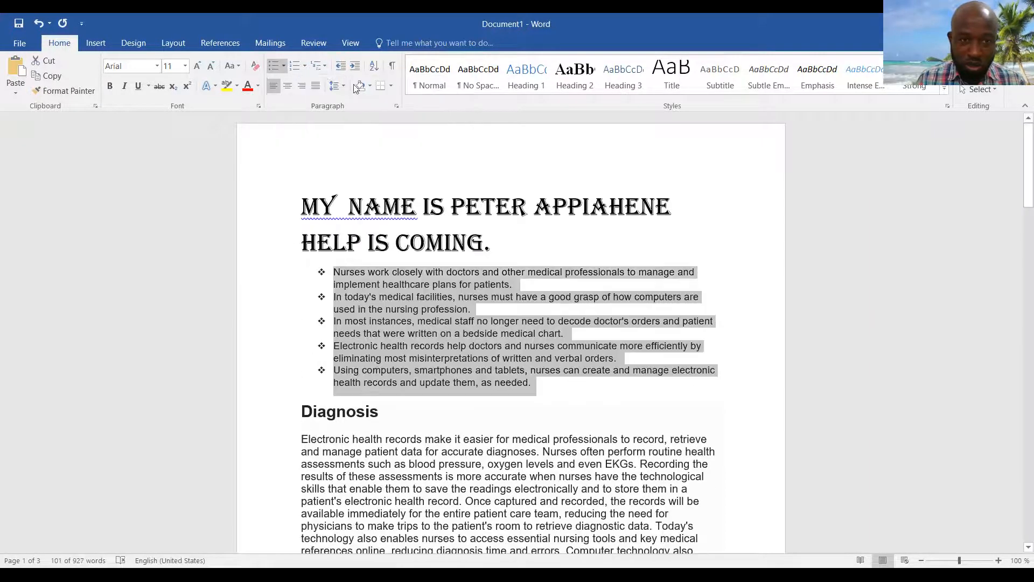
# - Replace the diamond bullets of the five introductory items with check marks, followed by arrowhead bullets
pyautogui.click(280, 64)
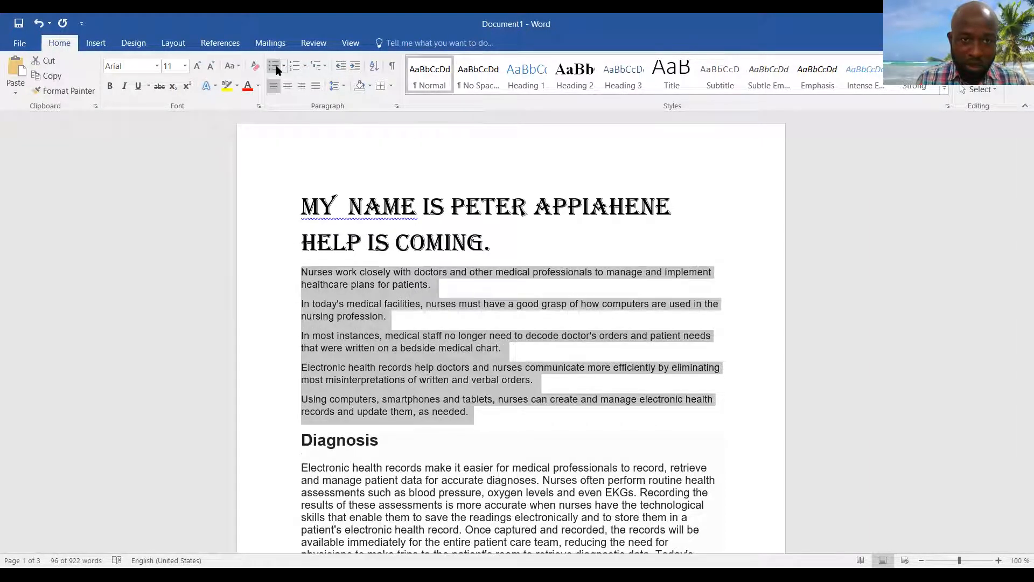
pyautogui.click(284, 66)
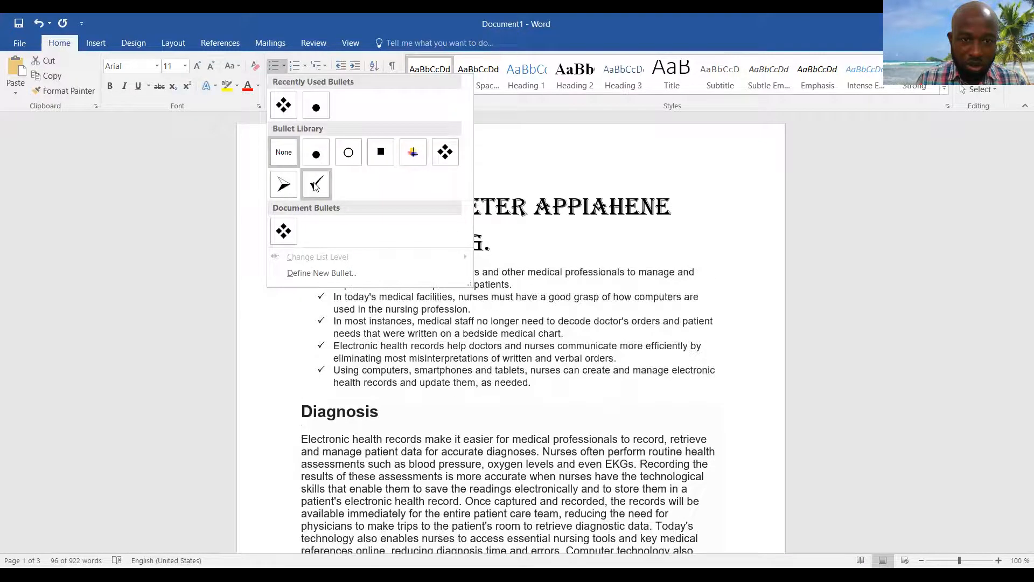
pyautogui.click(314, 183)
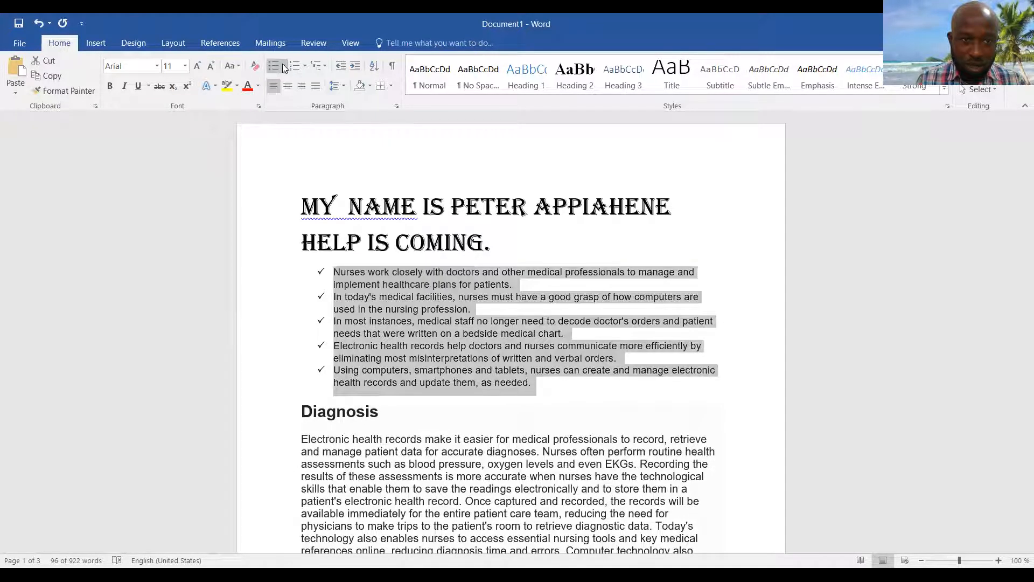
pyautogui.click(282, 65)
pyautogui.click(284, 184)
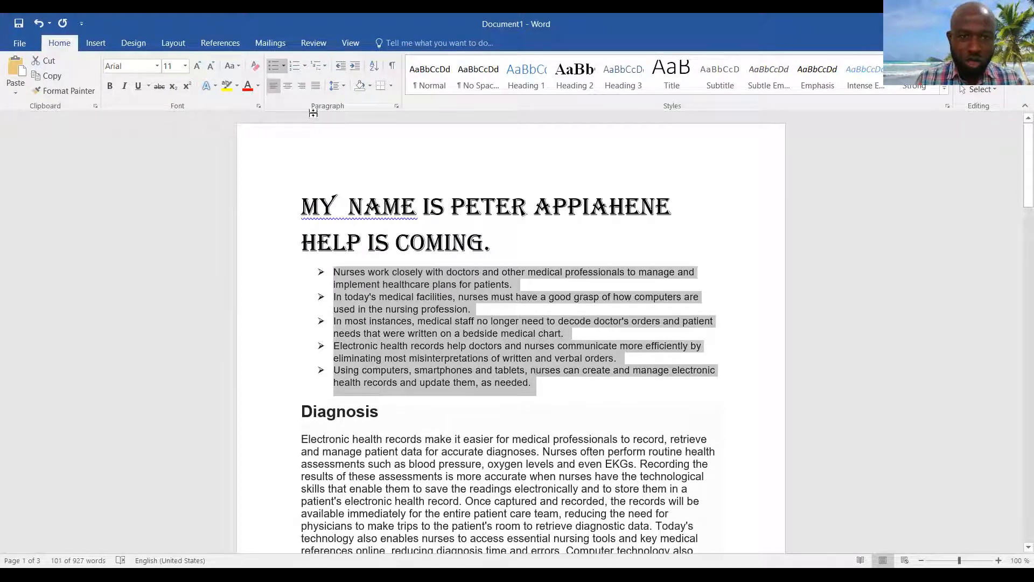
# - Number the five introductory items with the 1., 2., 3. format, followed by lowercase Roman numerals (i., ii., iii.)
pyautogui.click(304, 65)
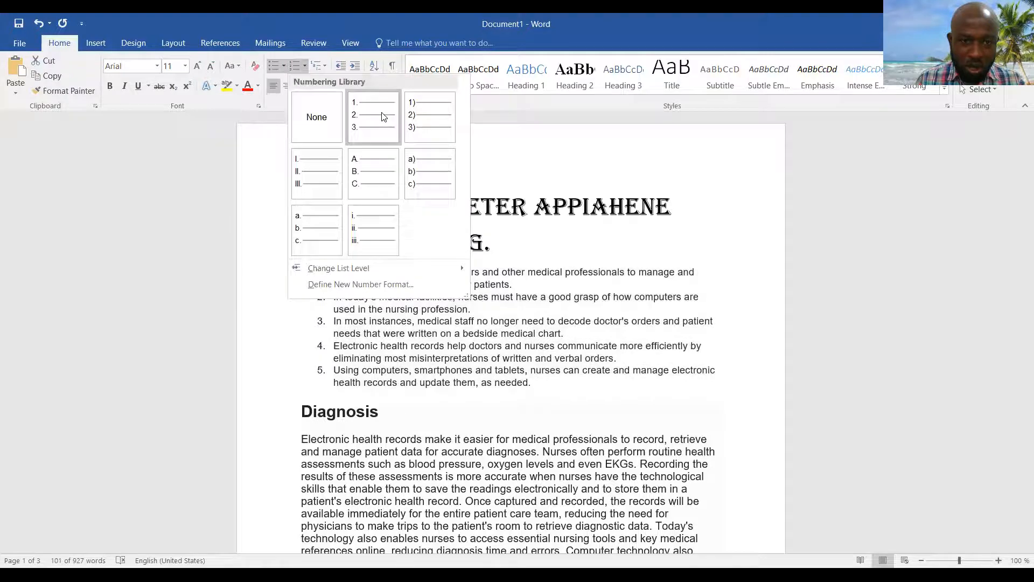
pyautogui.click(382, 116)
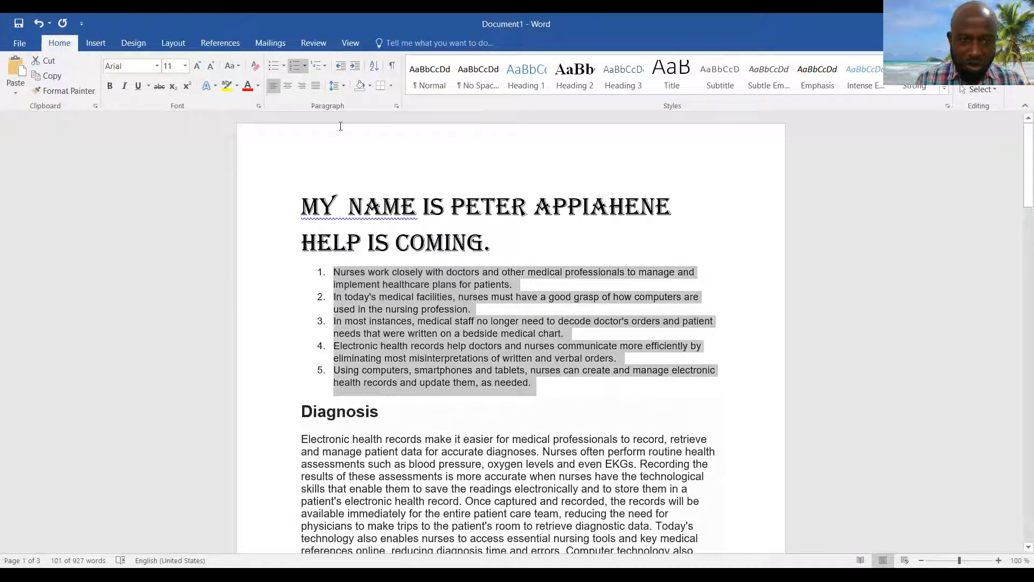
pyautogui.click(306, 68)
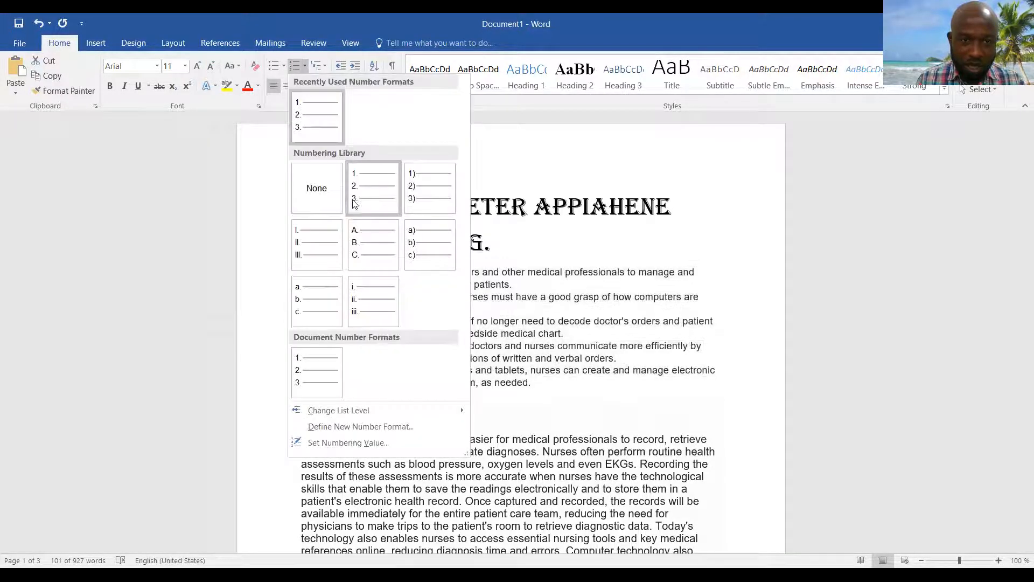
pyautogui.click(355, 302)
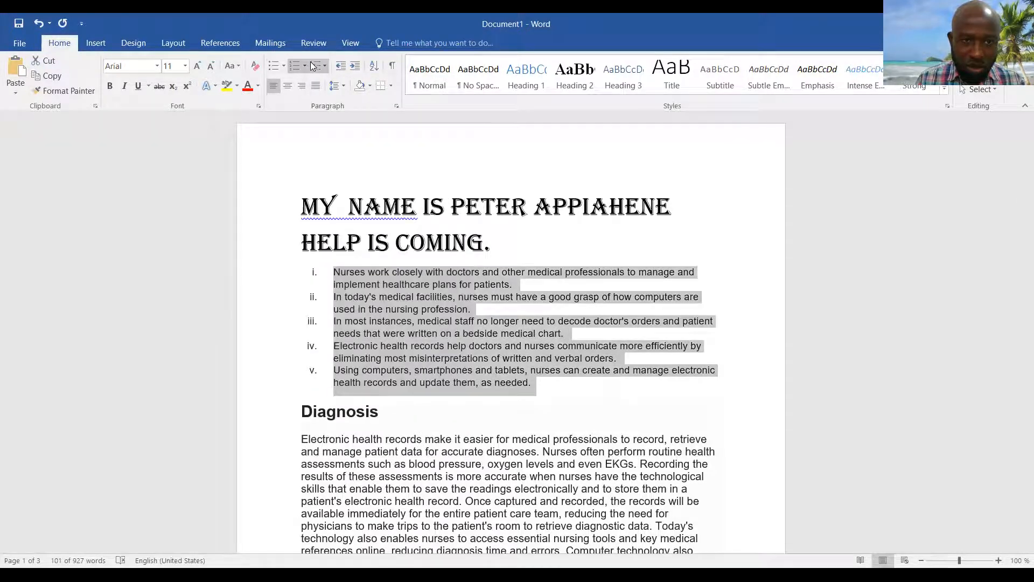
# - Change the numbering of the five introductory items to capital letters (A., B., C.), followed by the a), b), c) format
pyautogui.click(305, 66)
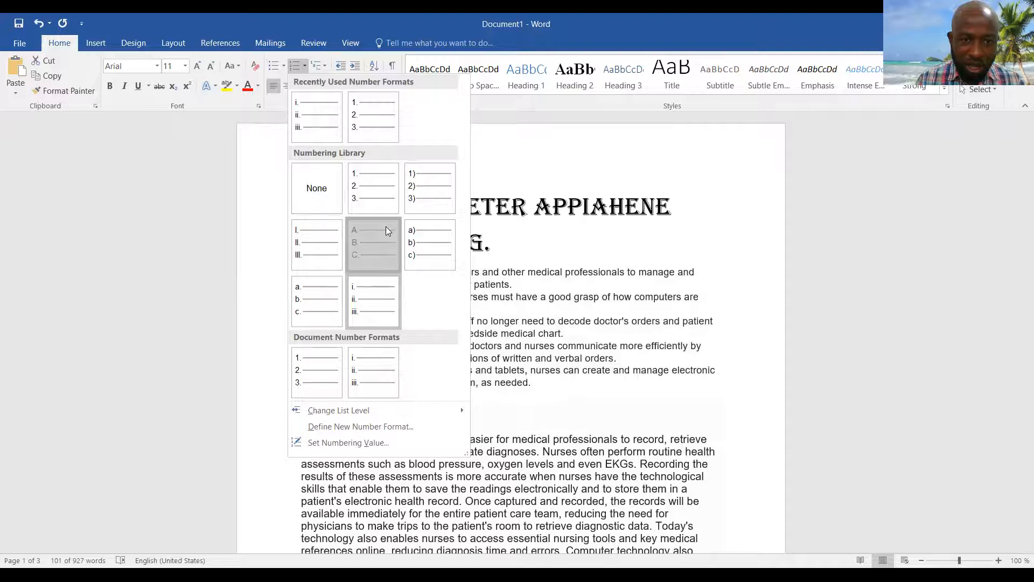
pyautogui.click(385, 226)
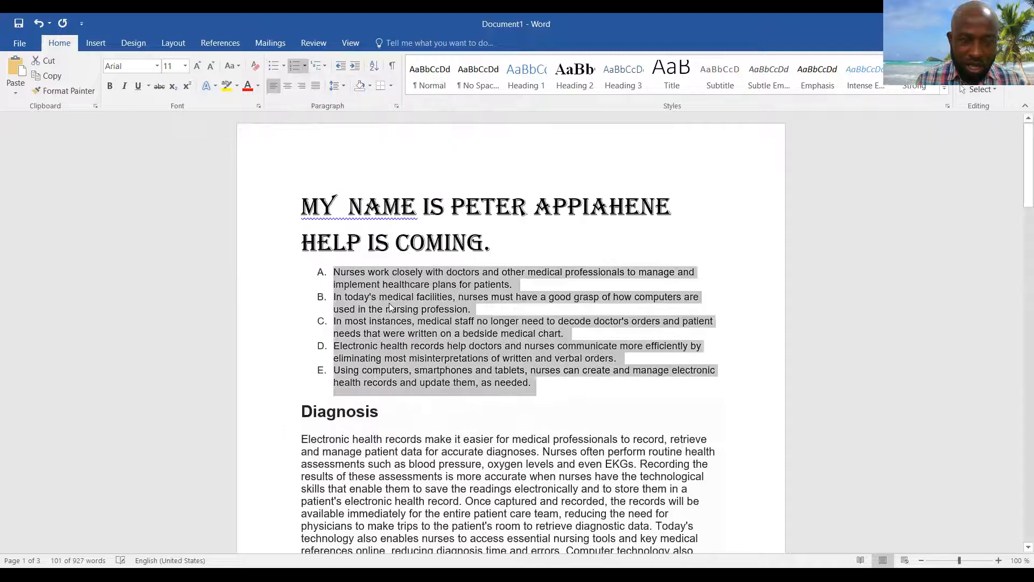
pyautogui.click(305, 66)
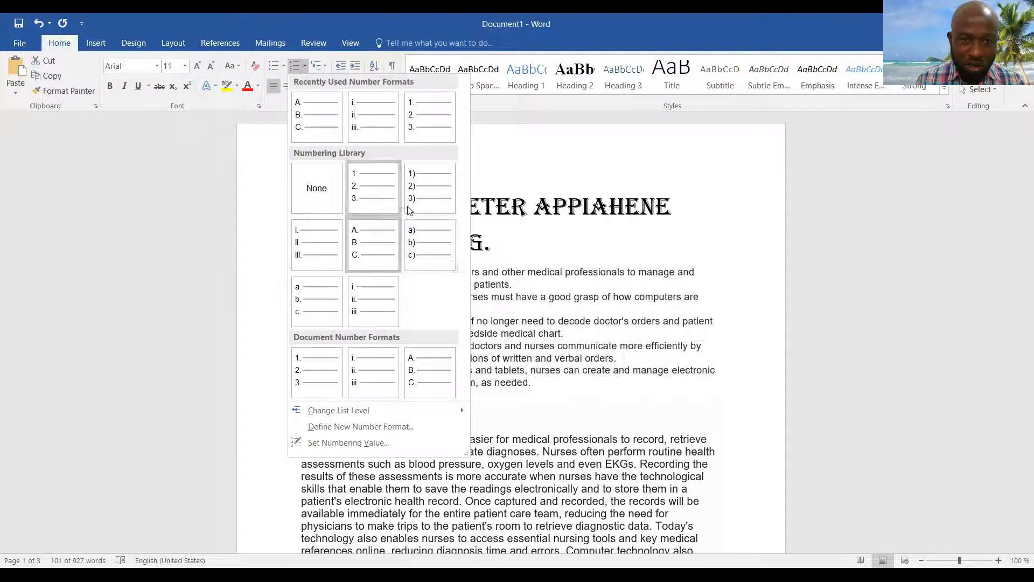
pyautogui.click(416, 244)
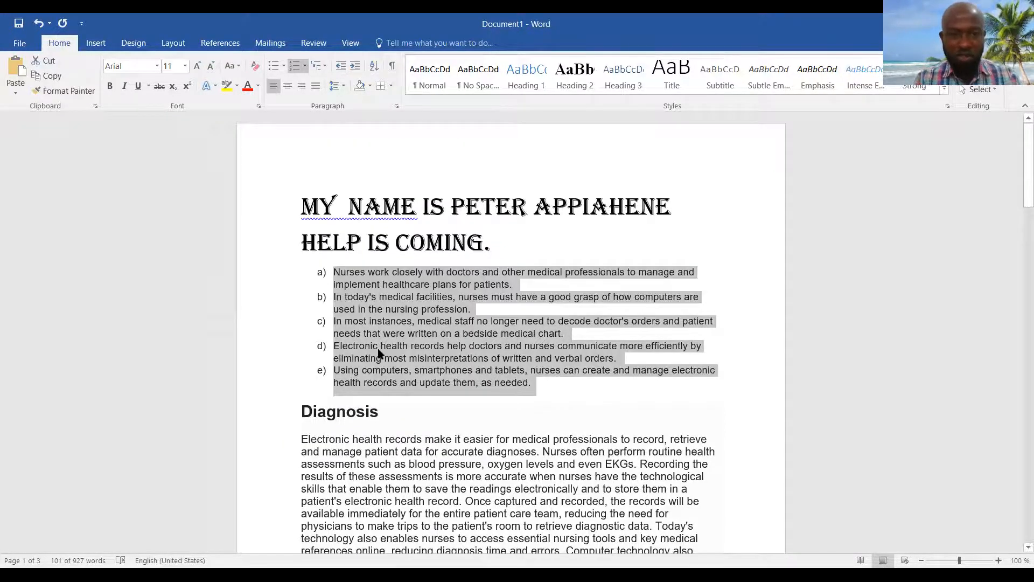
# - Split the Diagnosis paragraph into four before "Nurses often perform", "Once captured and recorded" and "Today's technology"
pyautogui.scroll(-2, 388, 371)
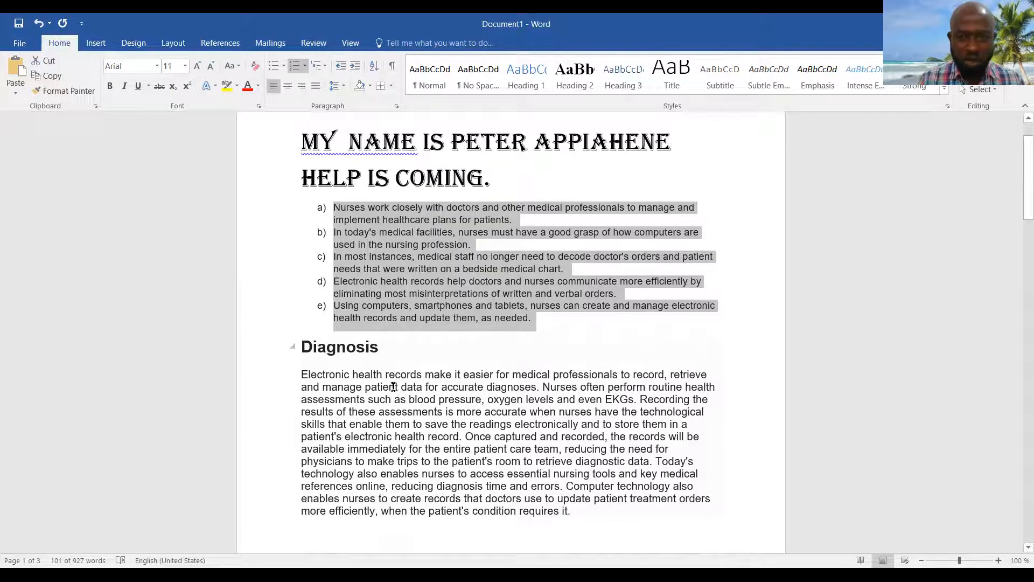
pyautogui.scroll(1, 394, 387)
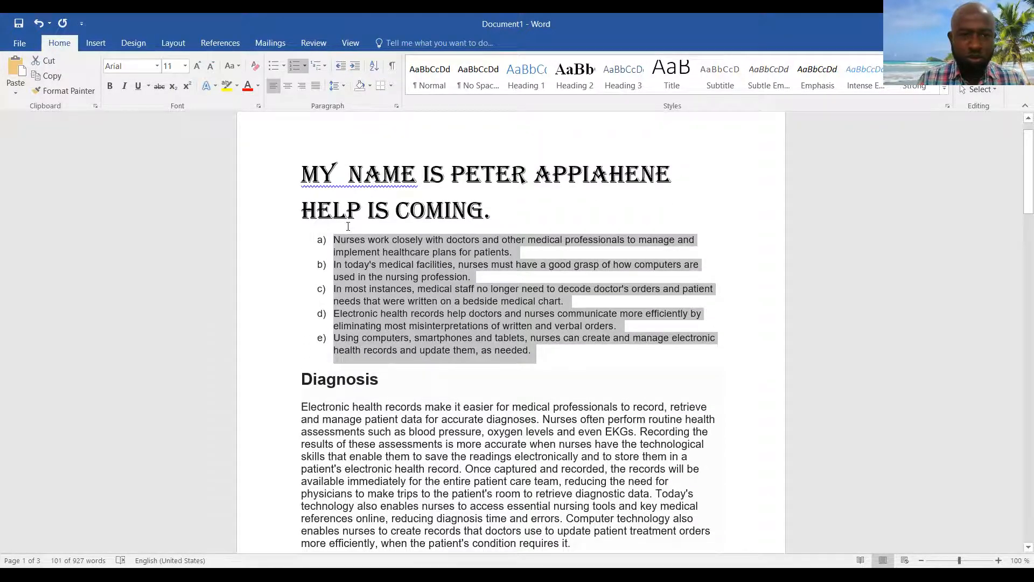
pyautogui.scroll(-7, 384, 339)
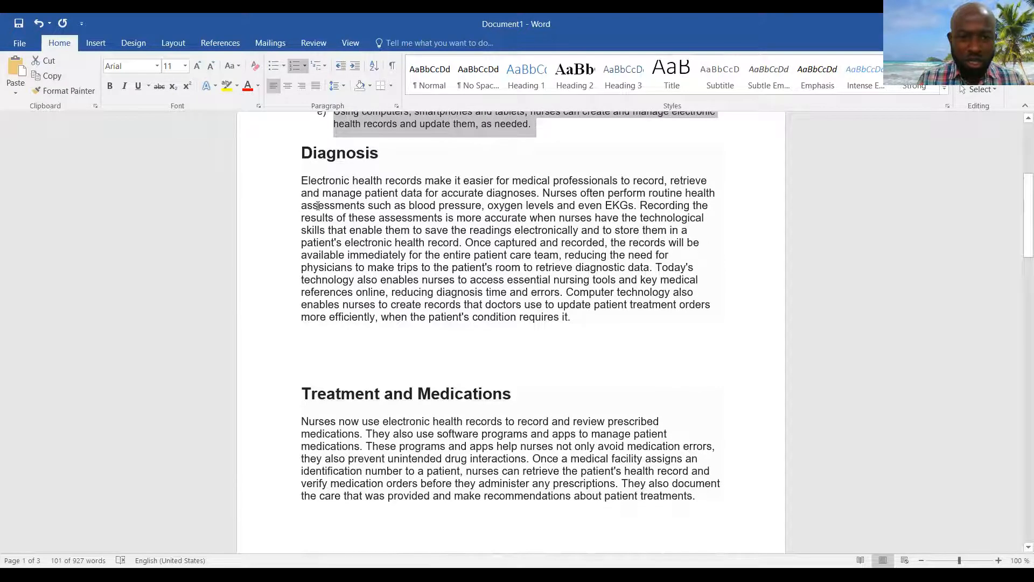
pyautogui.moveTo(303, 181); pyautogui.dragTo(569, 313)
pyautogui.click(547, 385)
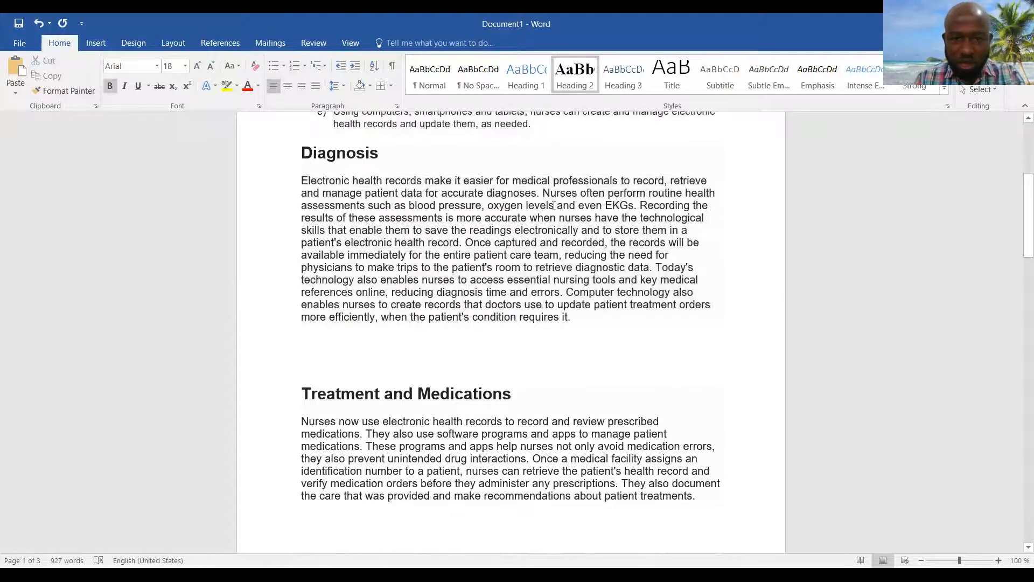
pyautogui.click(545, 193)
pyautogui.press('Return')
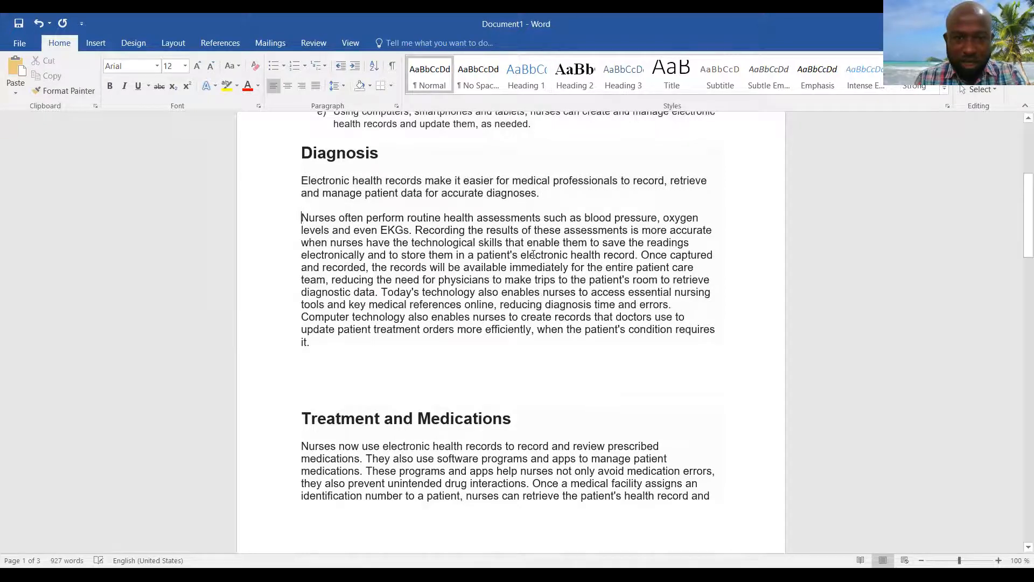
pyautogui.click(642, 255)
pyautogui.press('Return')
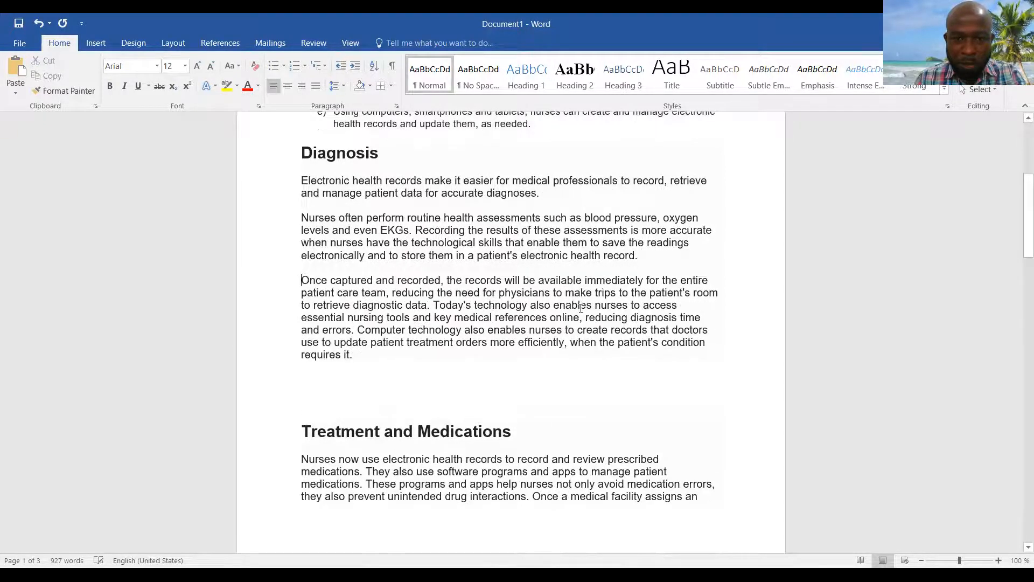
pyautogui.click(435, 306)
pyautogui.press('Return')
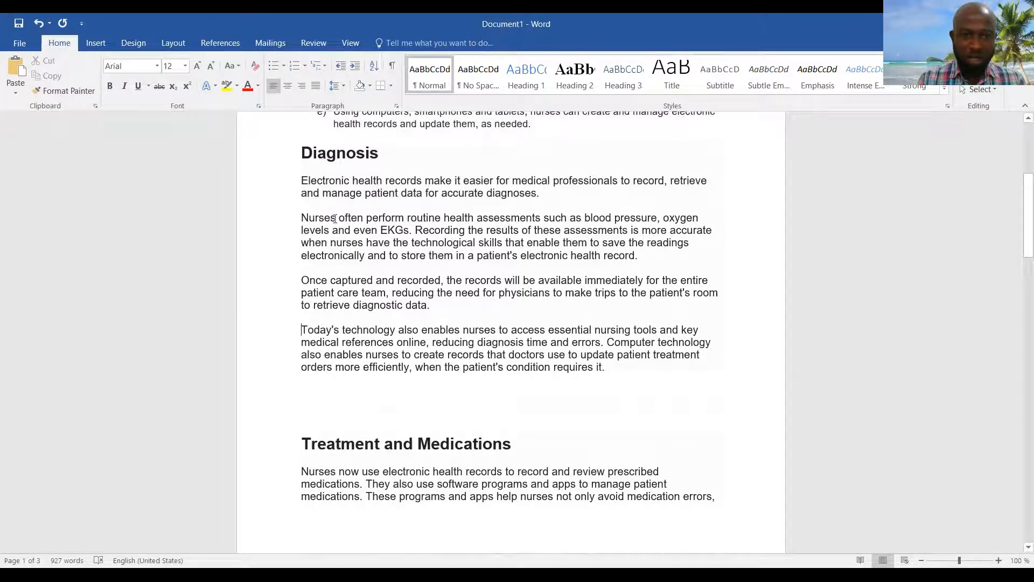
# - Apply arrowhead bullets to the four paragraphs under the Diagnosis heading
pyautogui.moveTo(301, 180); pyautogui.dragTo(645, 365)
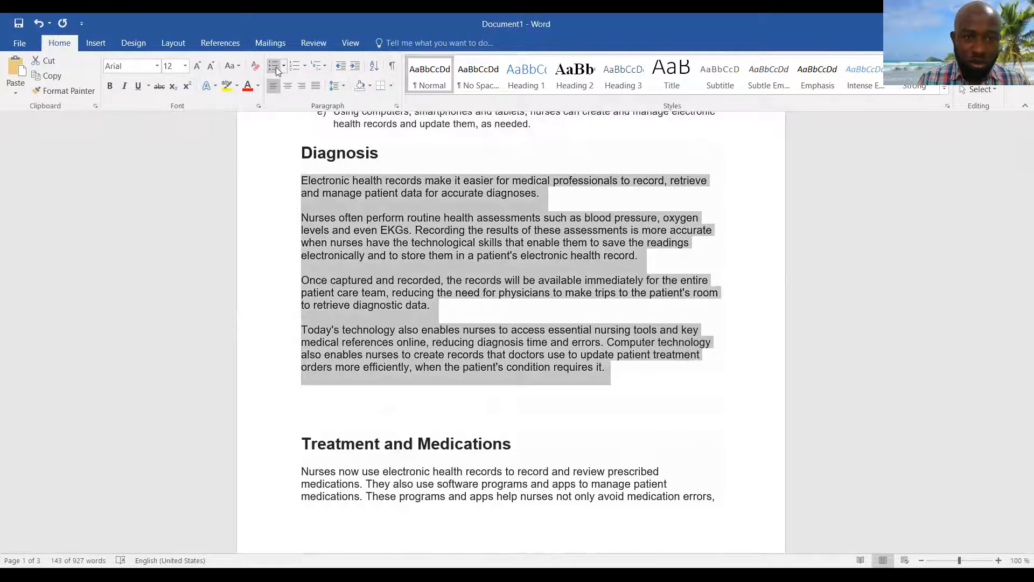
pyautogui.click(276, 67)
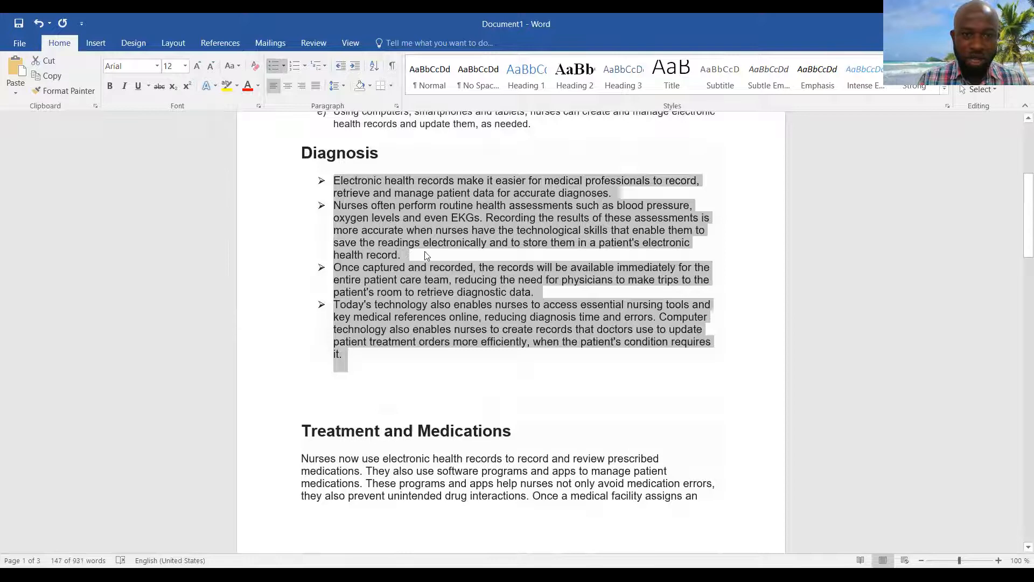
pyautogui.click(426, 255)
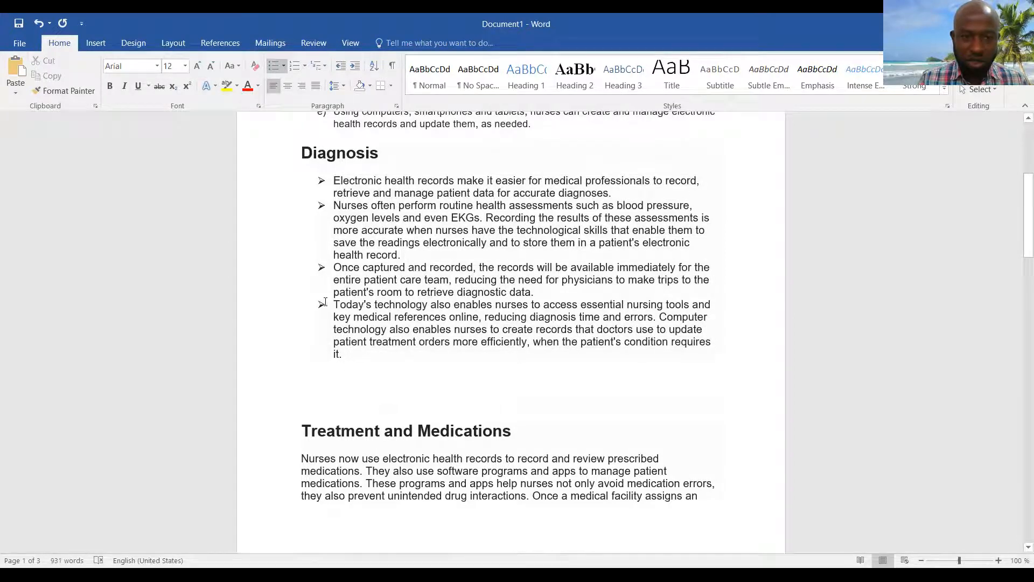
# - Change the Diagnosis list to four-diamond bullets, followed by 1., 2., 3. numbering
pyautogui.click(283, 66)
pyautogui.click(354, 111)
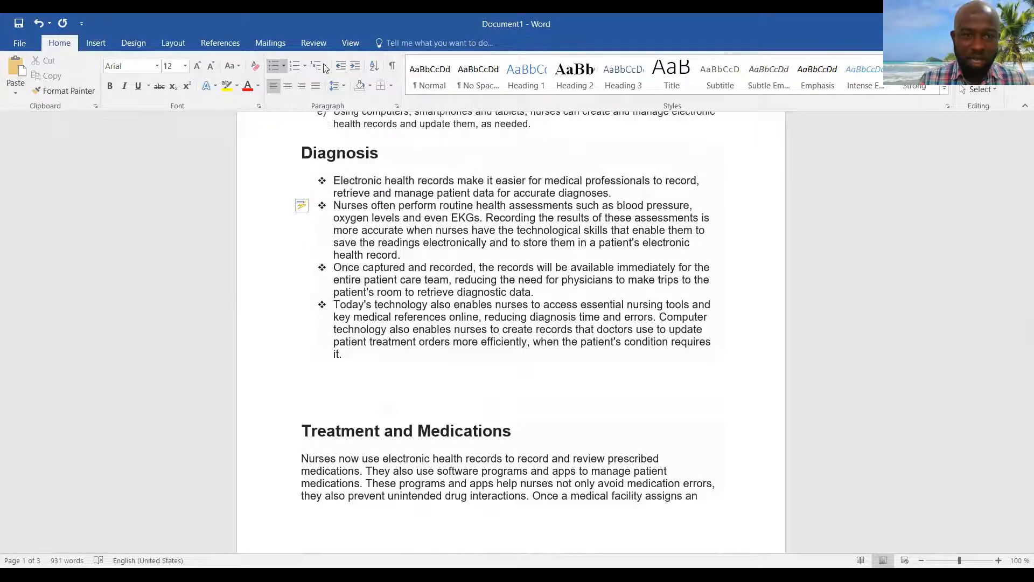
pyautogui.click(305, 66)
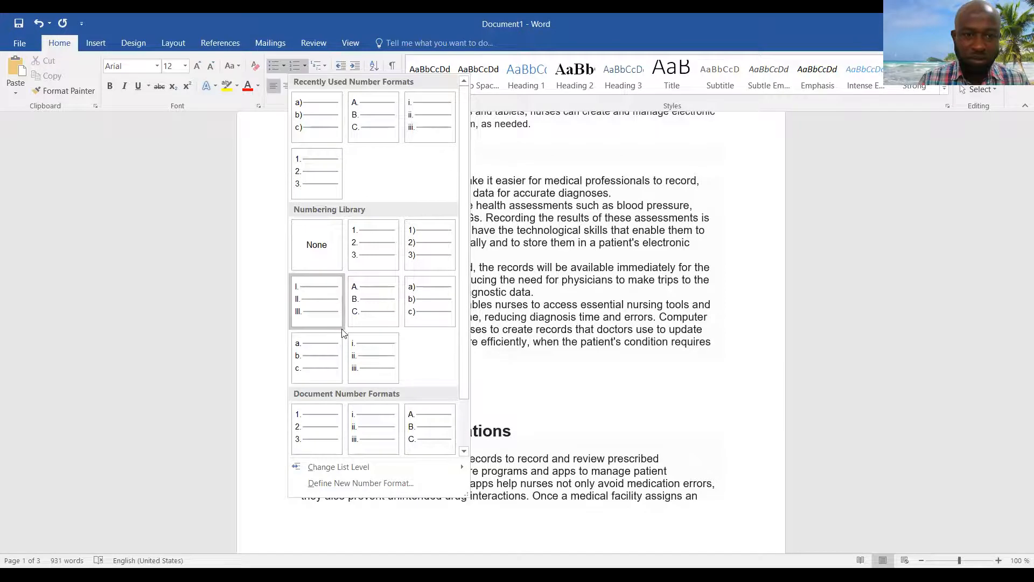
pyautogui.click(374, 255)
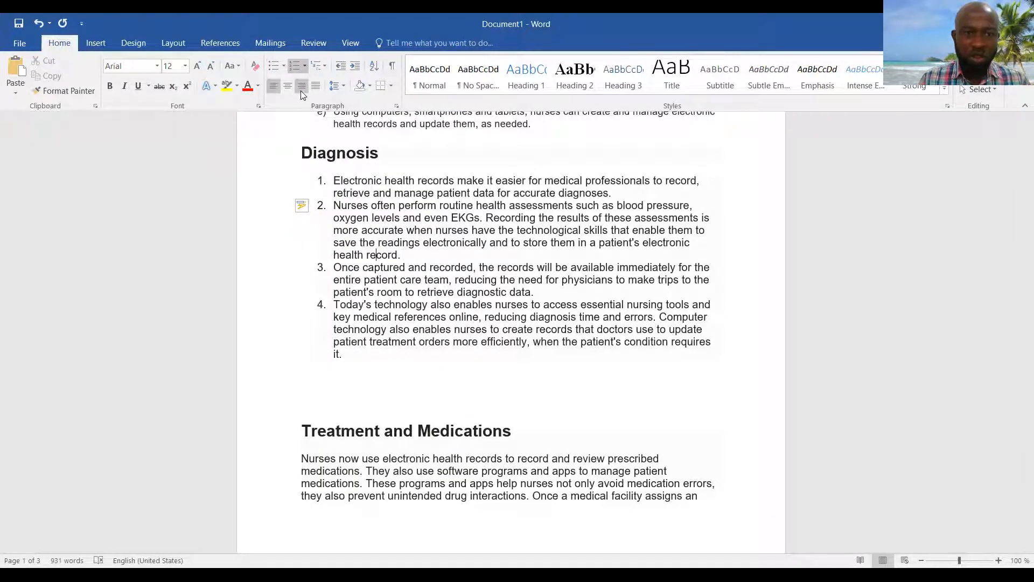
# - Look through the document's pages and justify all of its text
pyautogui.scroll(5, 401, 300)
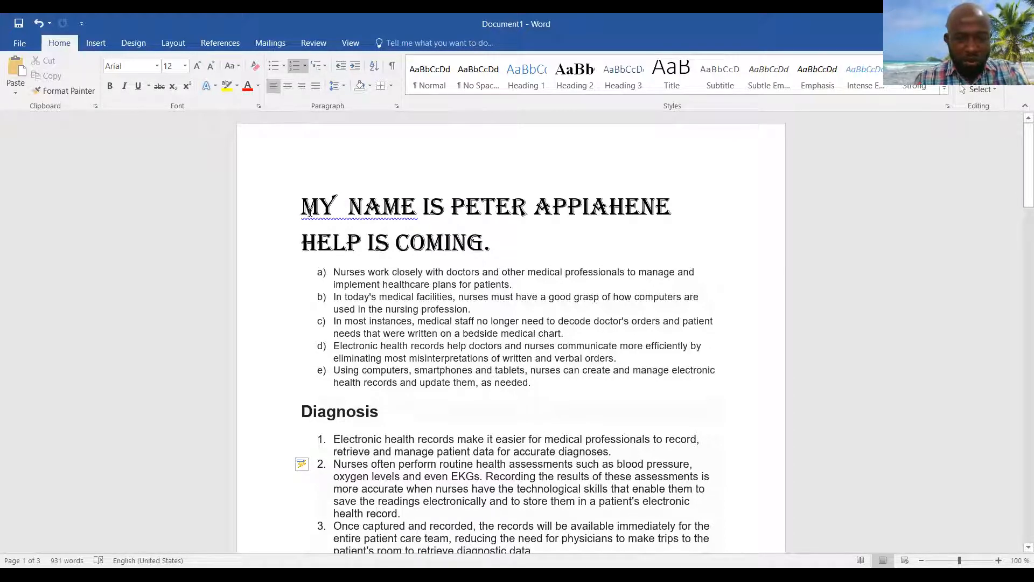
pyautogui.scroll(-20, 504, 345)
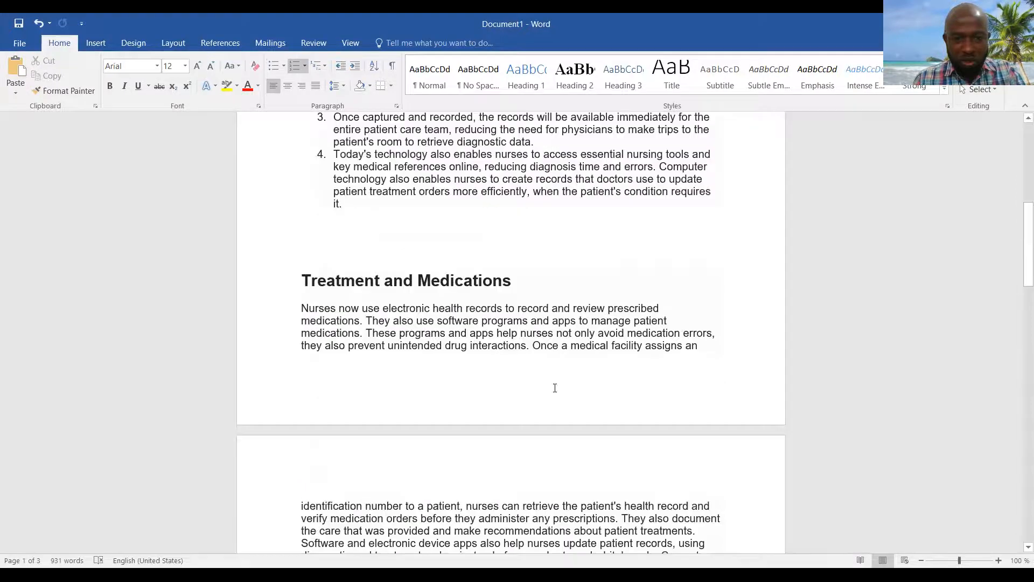
pyautogui.scroll(2, 552, 362)
pyautogui.scroll(-15, 552, 362)
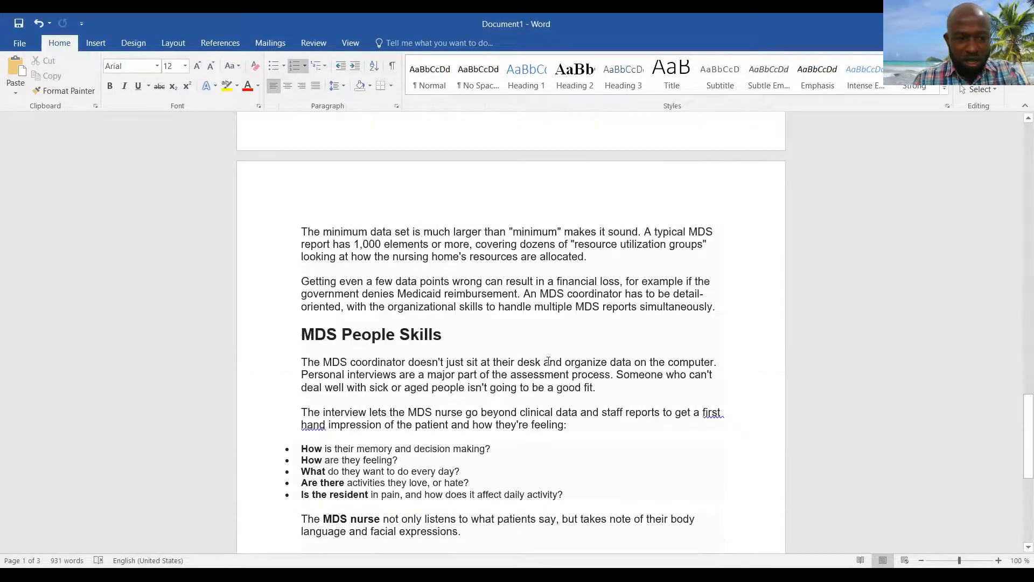
pyautogui.scroll(4, 548, 363)
pyautogui.scroll(12, 548, 362)
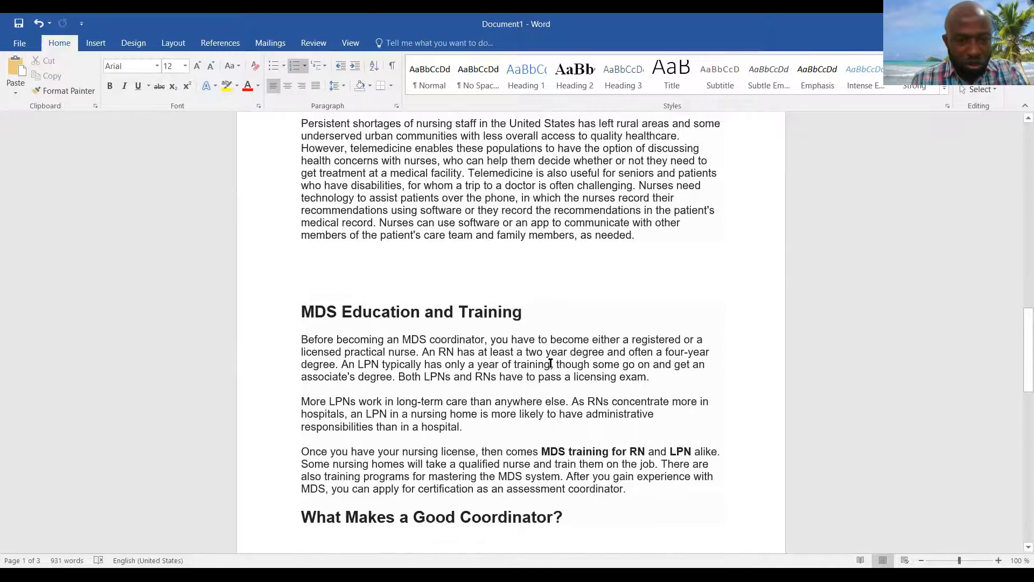
pyautogui.hotkey('ctrl', 'a')
pyautogui.scroll(8, 550, 362)
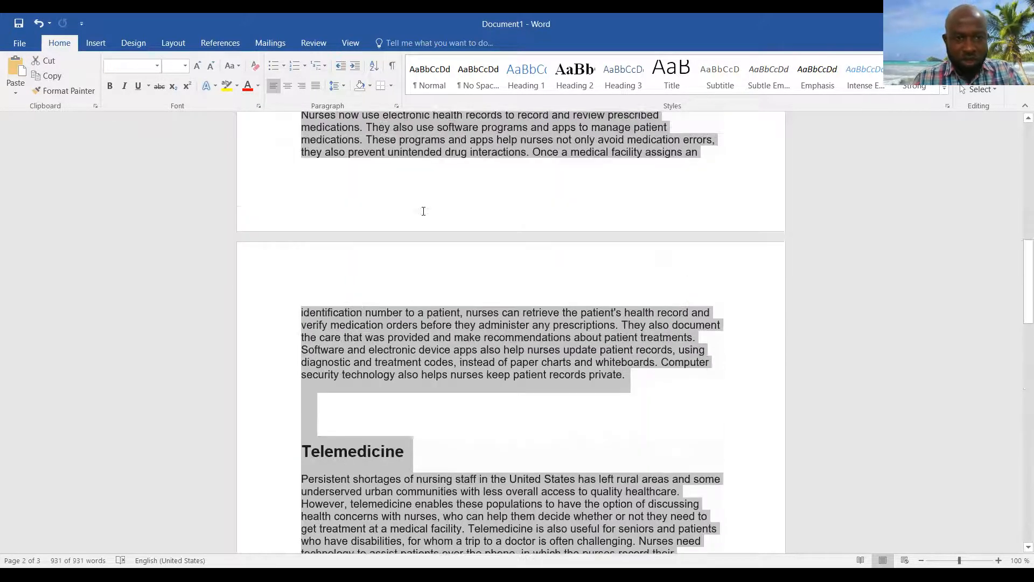
pyautogui.click(316, 85)
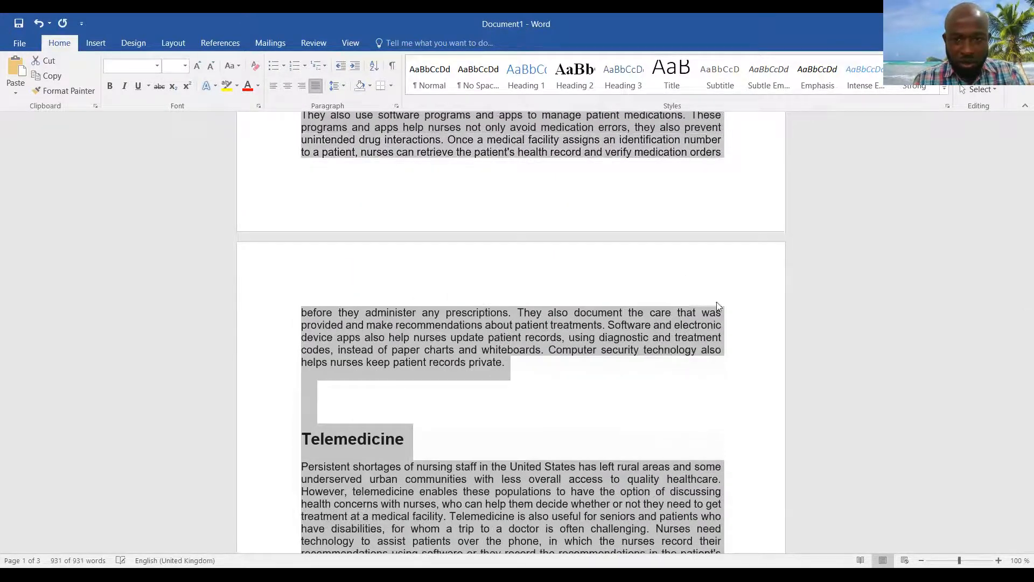
pyautogui.scroll(9, 739, 390)
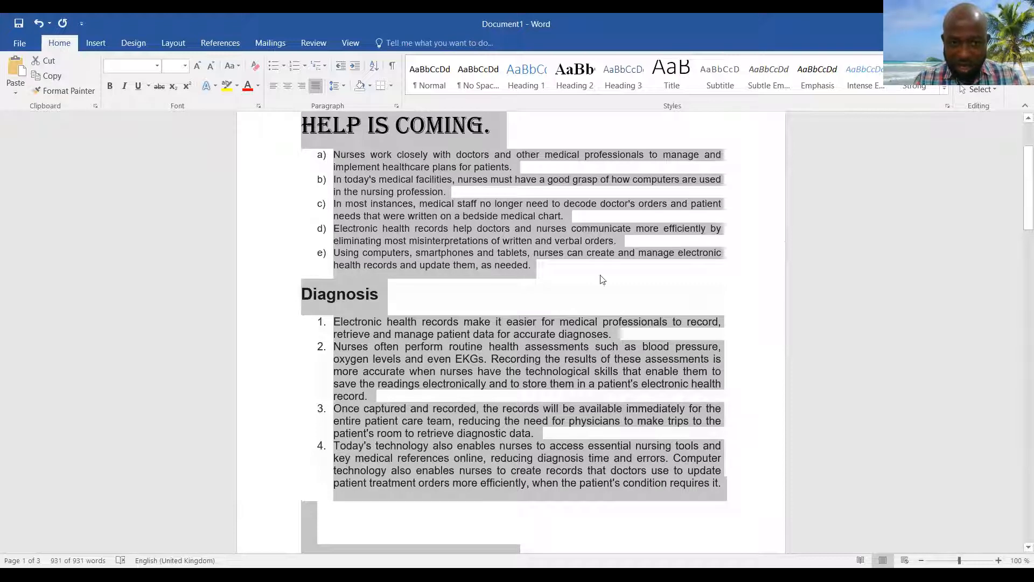
# - Try centred, left and right alignment on the whole document and set it back to justified
pyautogui.click(286, 88)
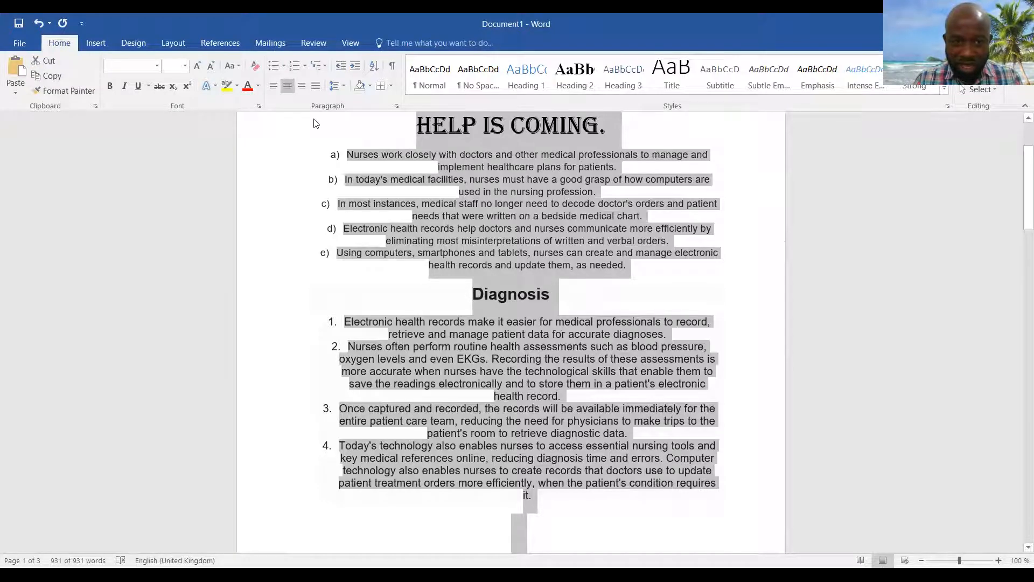
pyautogui.click(275, 86)
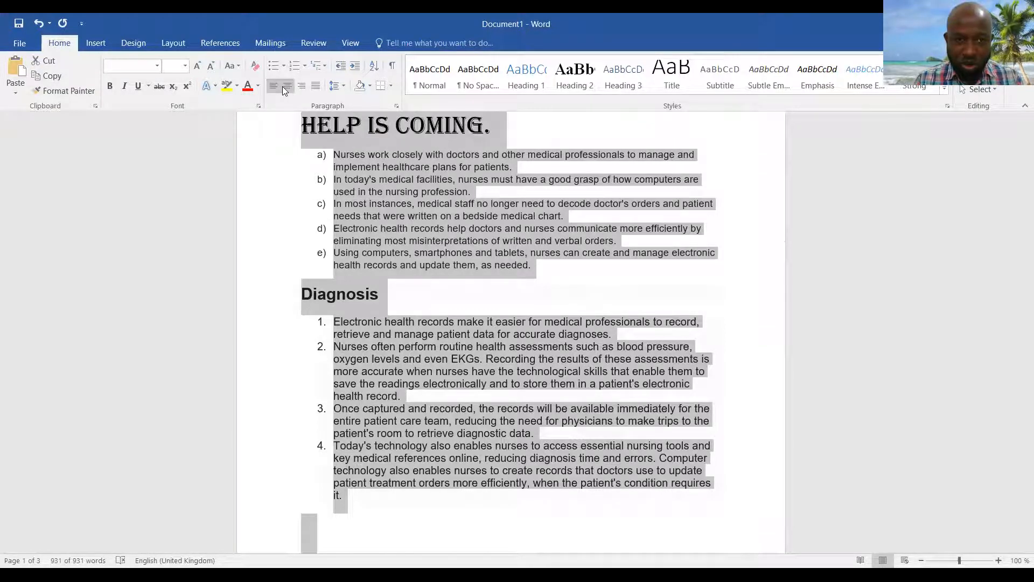
pyautogui.click(300, 86)
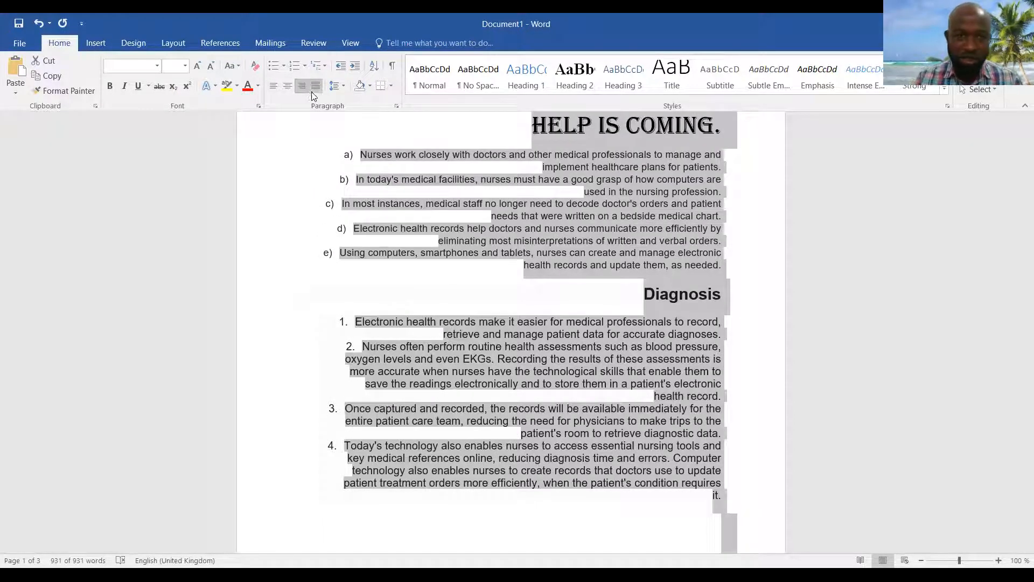
pyautogui.click(315, 85)
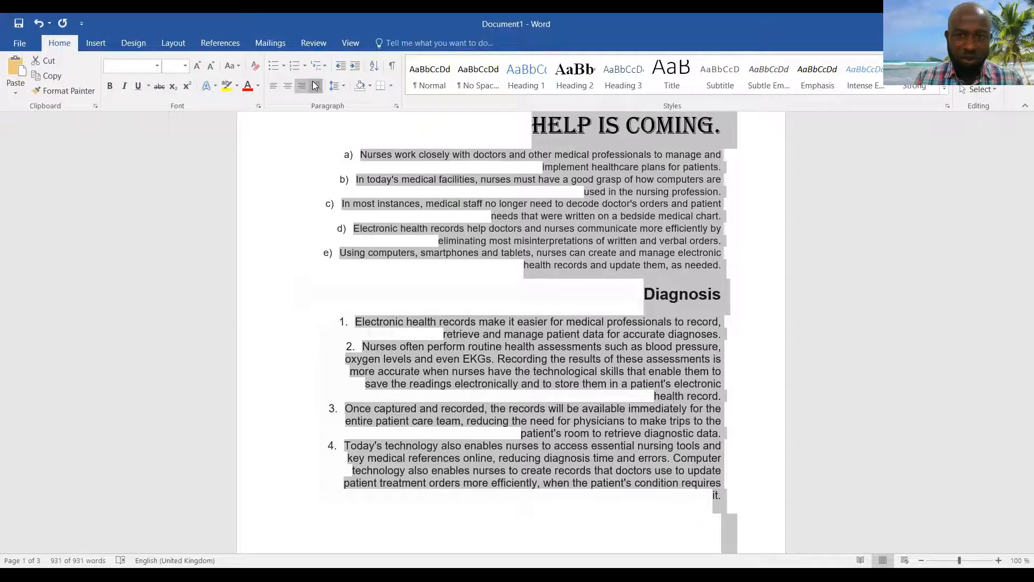
# - Set the line spacing of the entire document to 2.0
pyautogui.scroll(4, 540, 291)
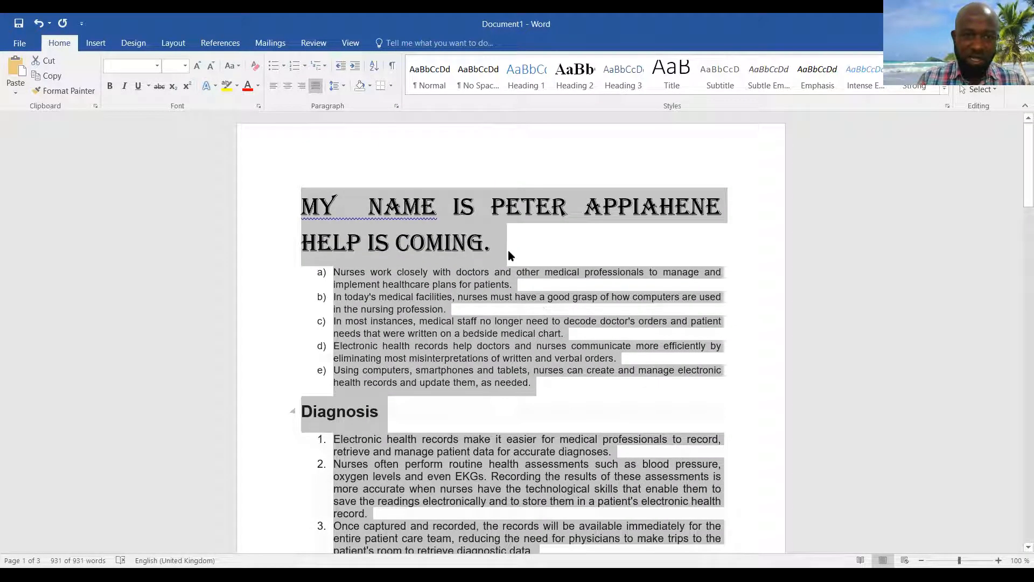
pyautogui.click(345, 88)
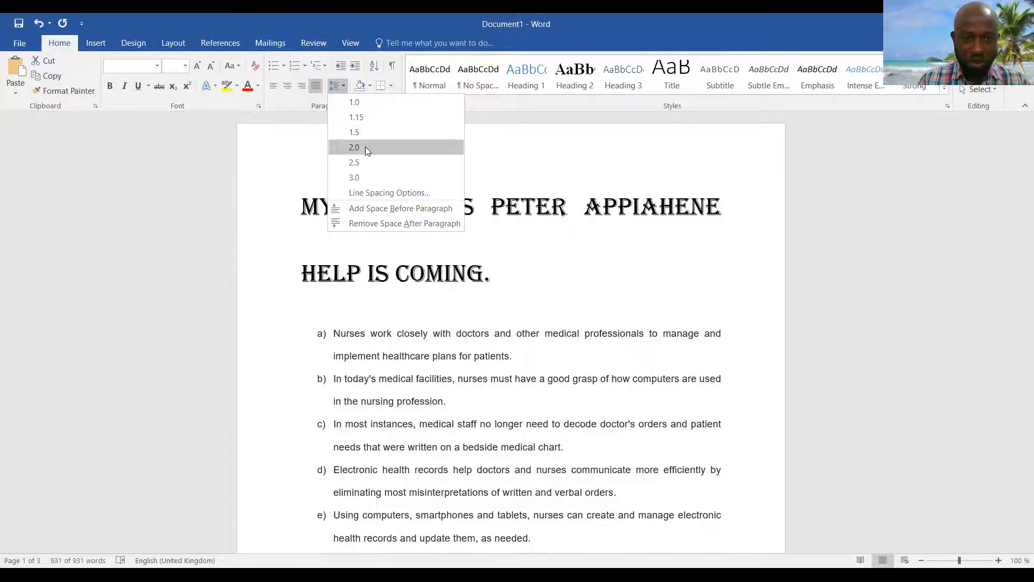
pyautogui.click(365, 147)
pyautogui.scroll(-10, 432, 335)
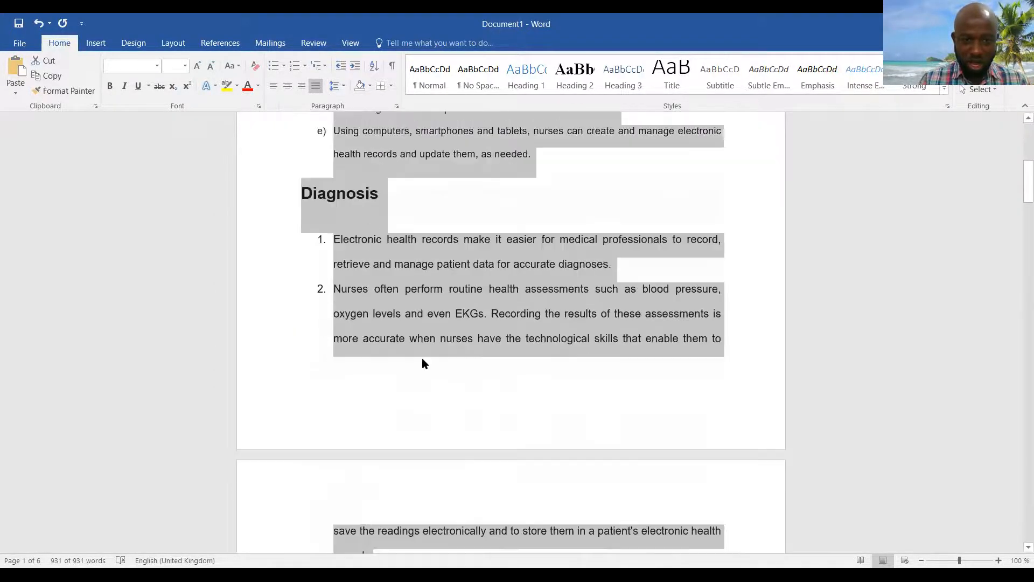
# - Look over the double-spaced pages and set the line spacing of the entire document to 1.5
pyautogui.scroll(-8, 423, 358)
pyautogui.scroll(4, 427, 359)
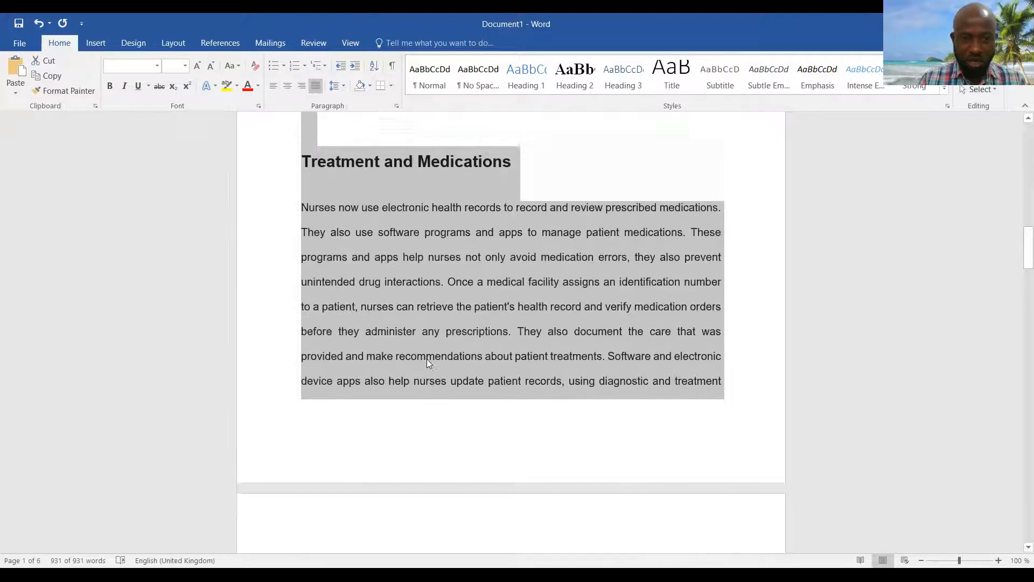
pyautogui.scroll(8, 431, 363)
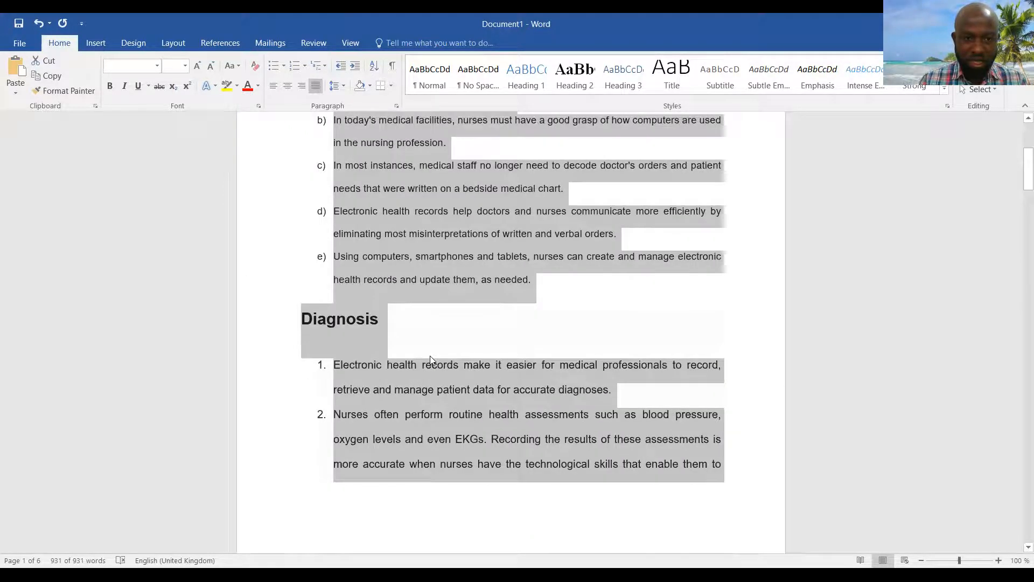
pyautogui.scroll(3, 433, 331)
pyautogui.click(344, 87)
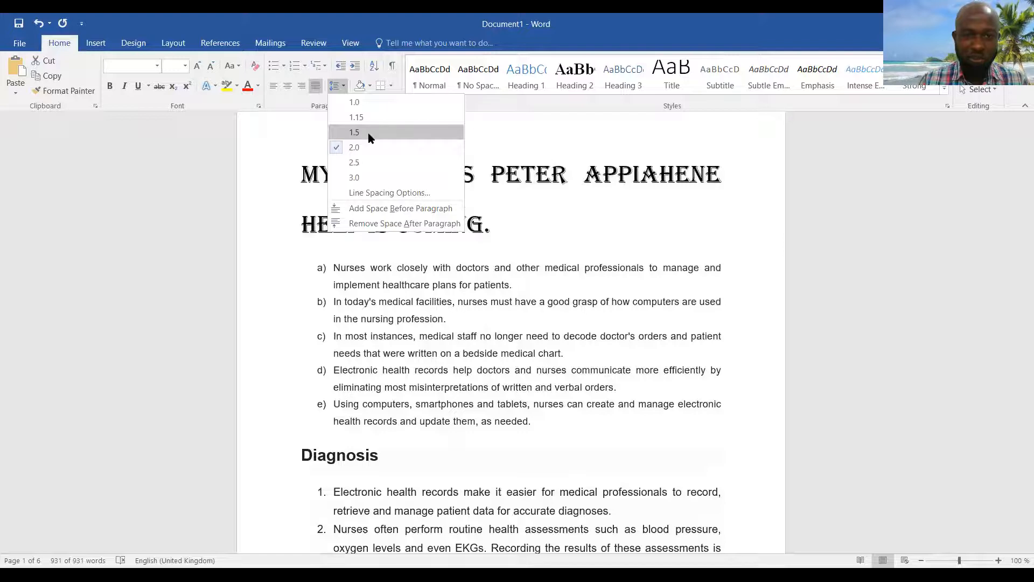
pyautogui.click(370, 138)
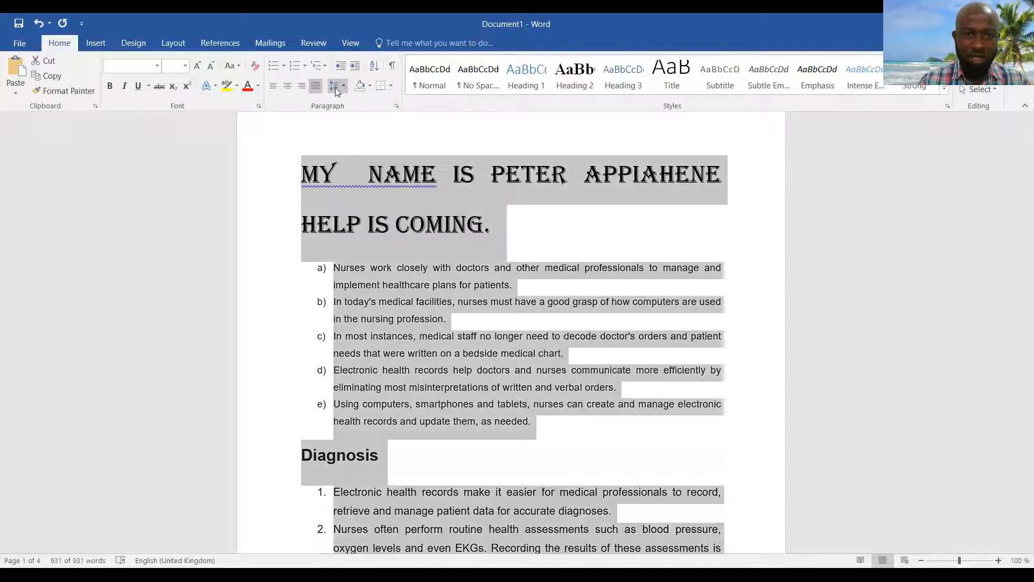
# - Insert centred Plain Number 2 page numbers at the bottom of the document's pages
pyautogui.scroll(-3, 380, 363)
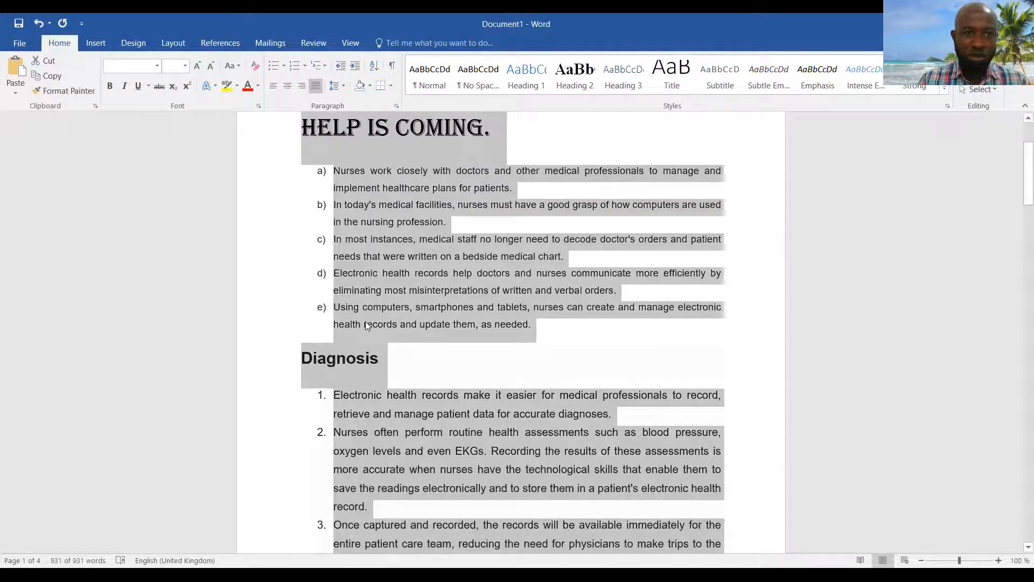
pyautogui.scroll(-20, 441, 272)
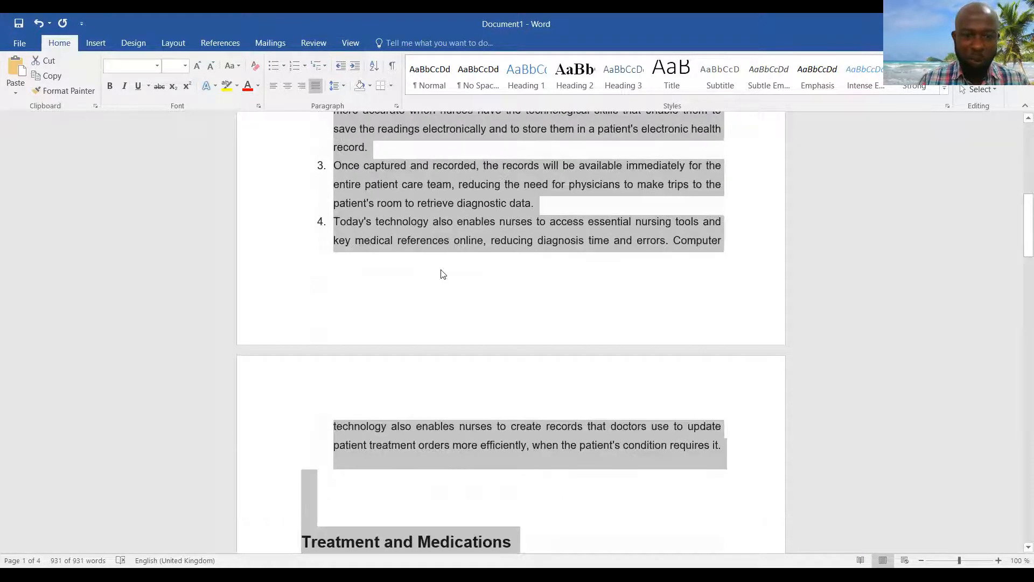
pyautogui.scroll(-20, 405, 263)
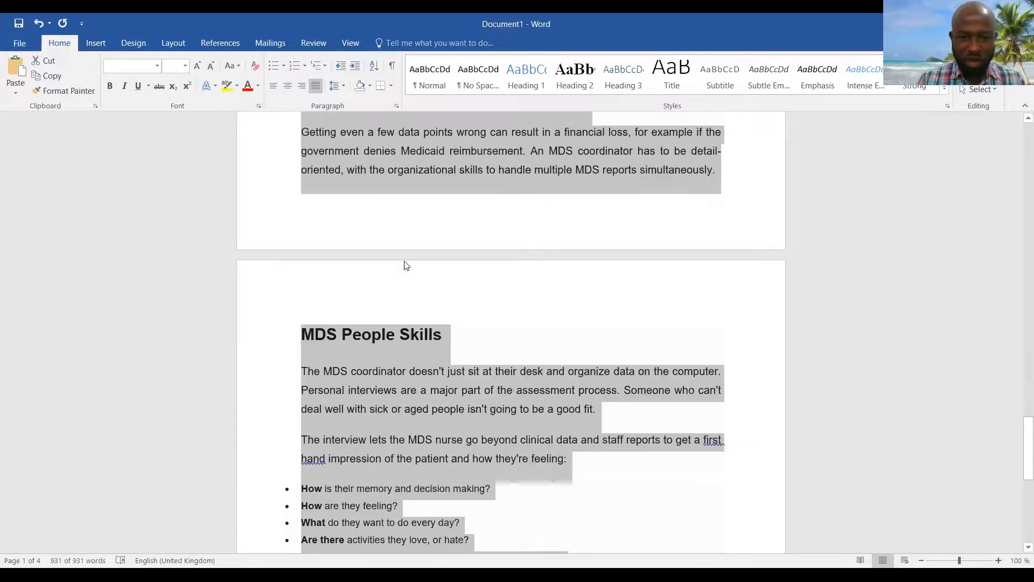
pyautogui.scroll(1, 404, 257)
pyautogui.scroll(-1, 537, 335)
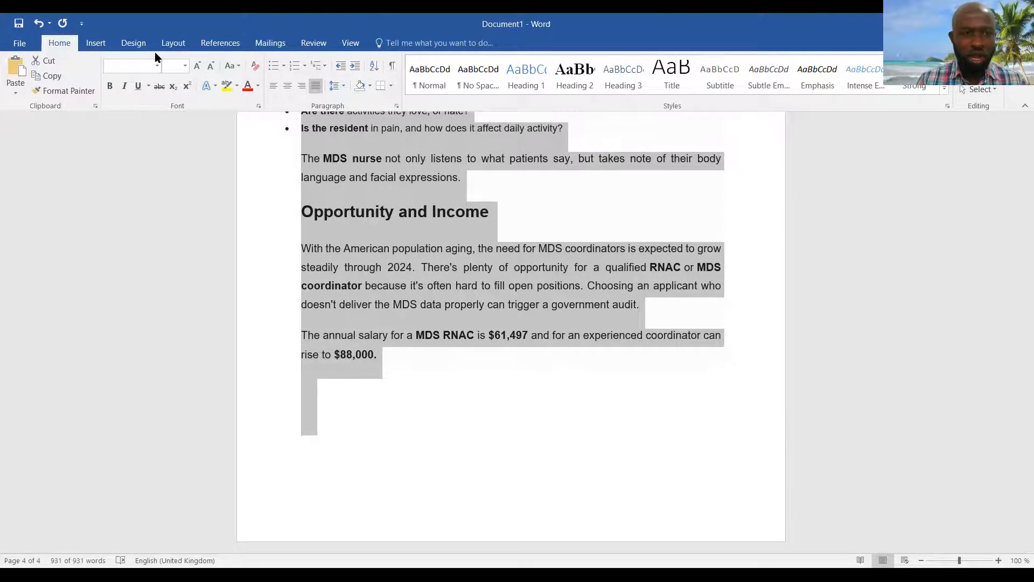
pyautogui.click(95, 45)
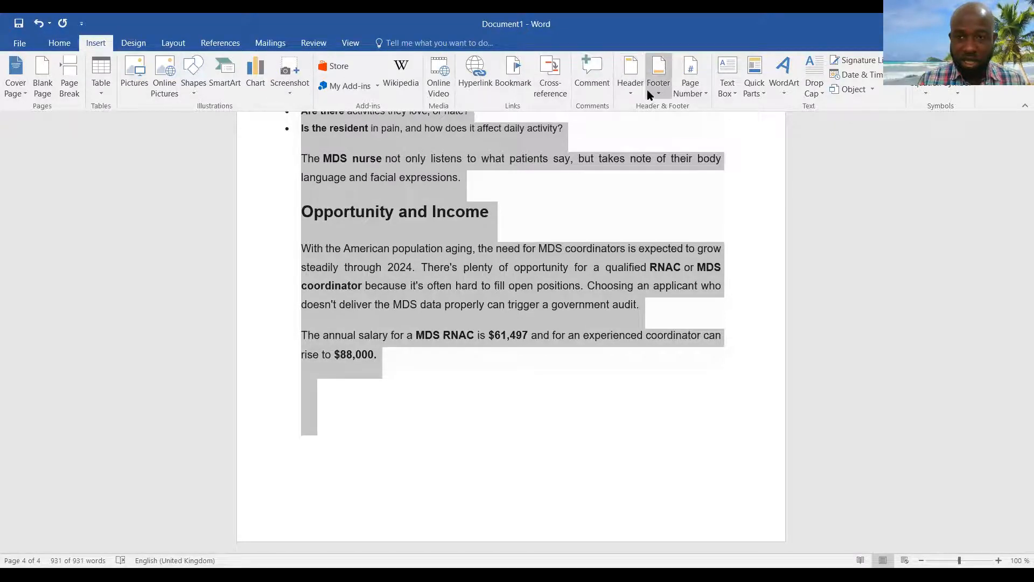
pyautogui.click(704, 92)
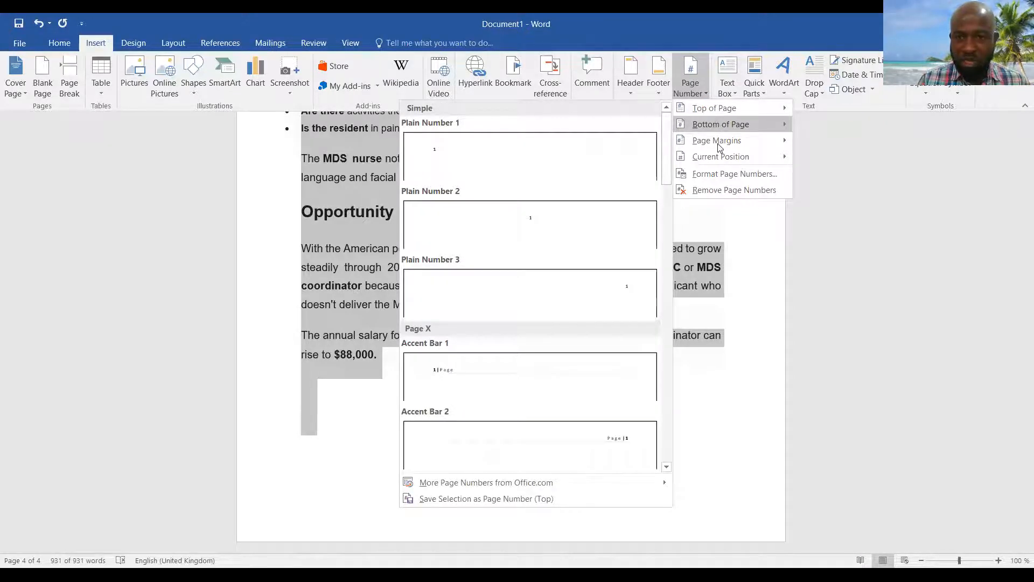
pyautogui.moveTo(726, 141)
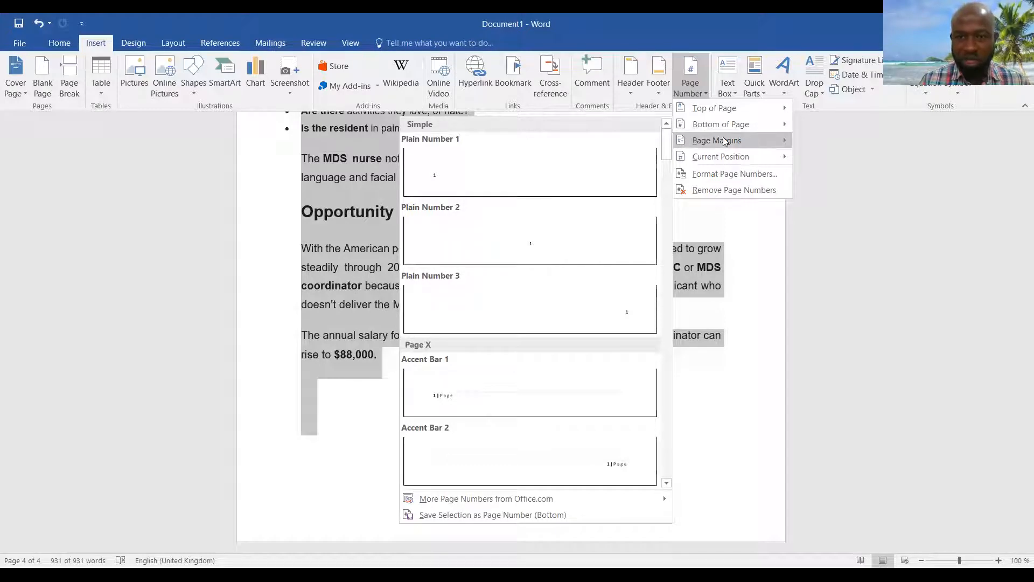
pyautogui.click(553, 254)
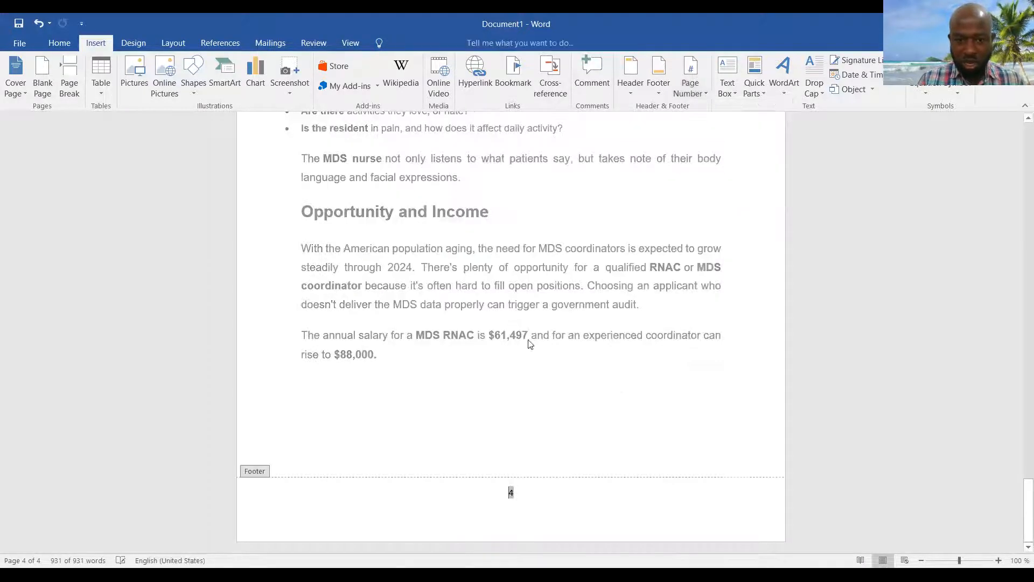
# - Apply the Circle page number style at the bottom of the pages, check the footers, and leave footer editing
pyautogui.scroll(10, 551, 442)
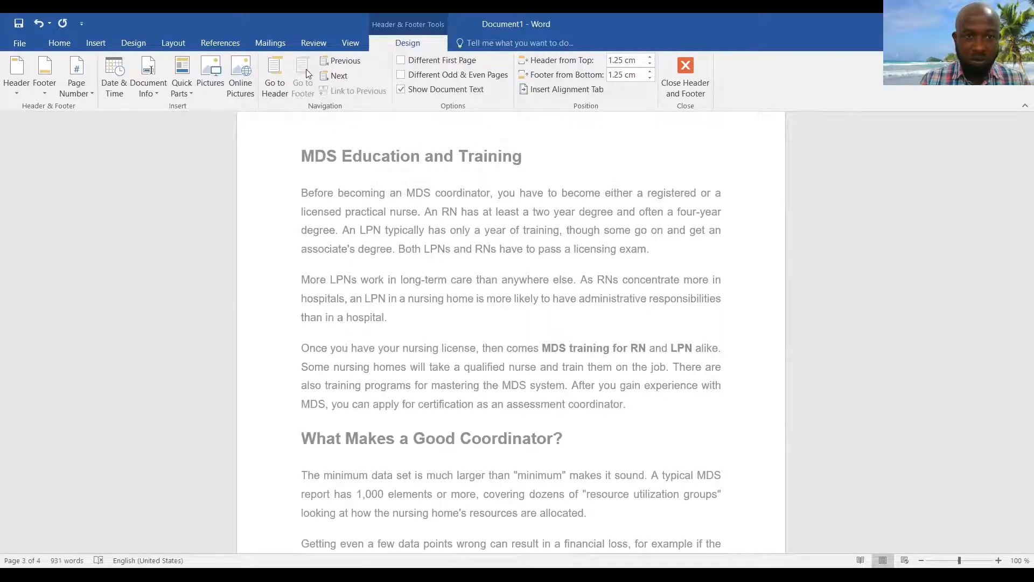
pyautogui.click(94, 46)
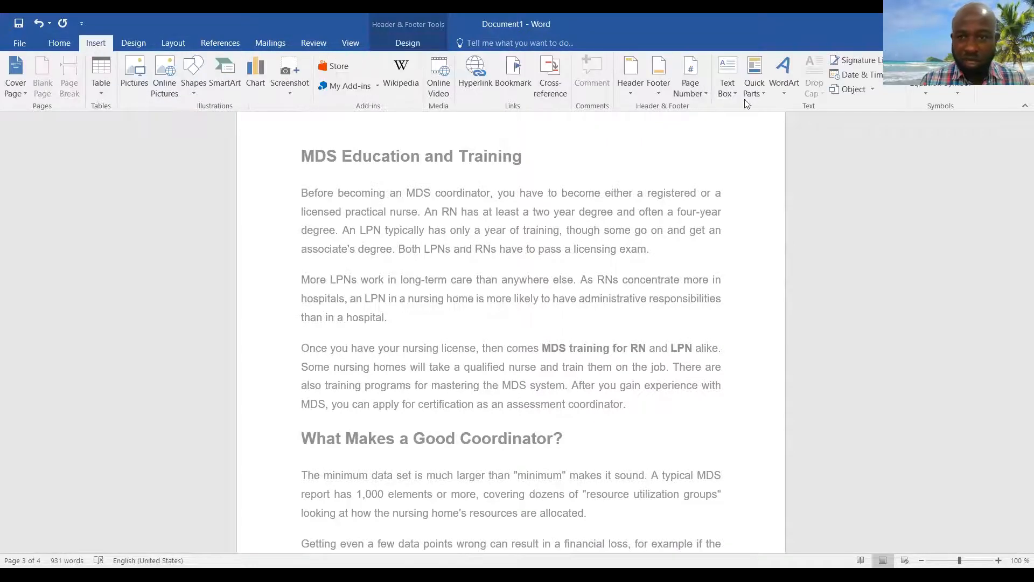
pyautogui.click(705, 86)
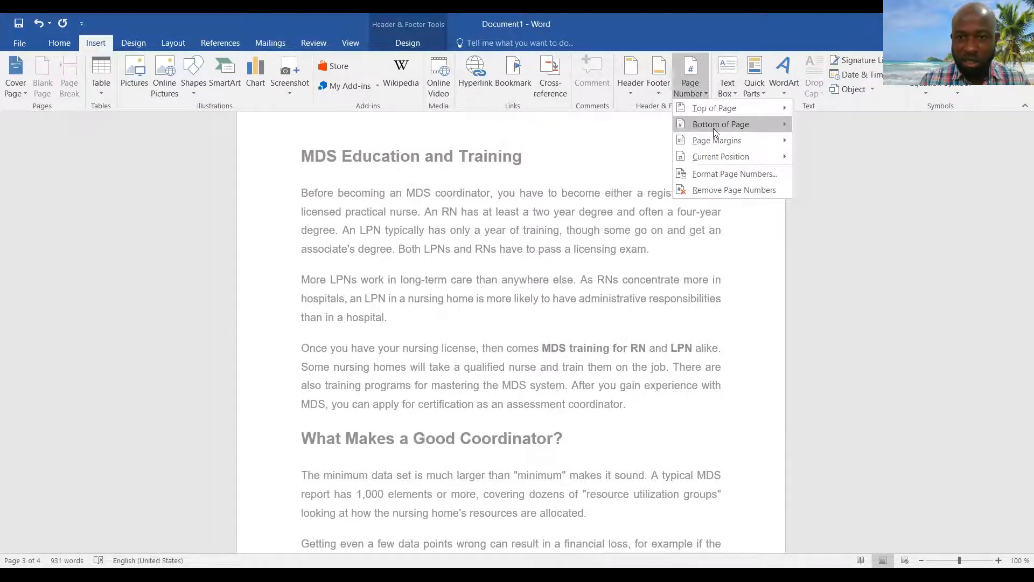
pyautogui.moveTo(713, 125)
pyautogui.scroll(-3, 516, 248)
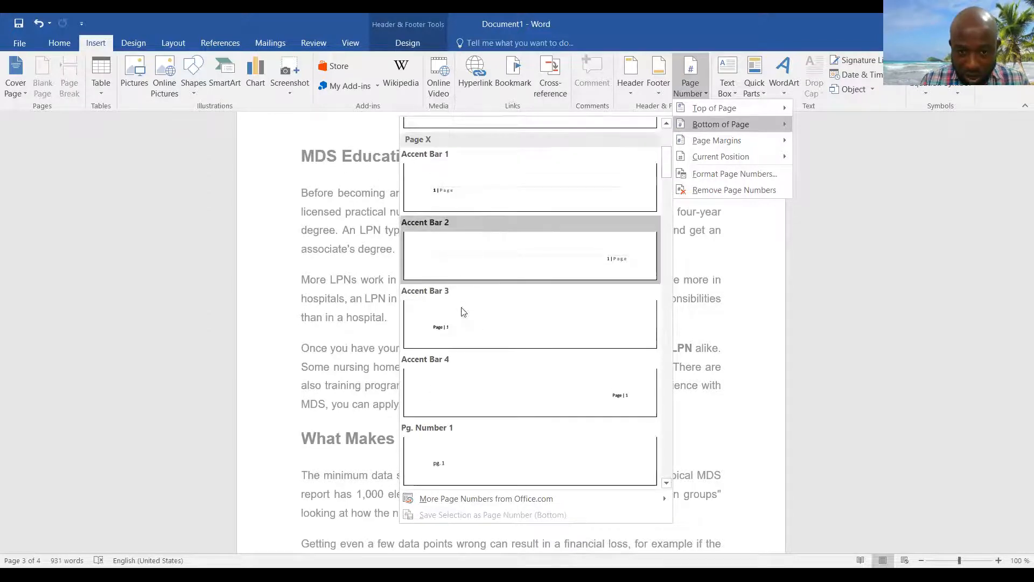
pyautogui.scroll(-3, 465, 402)
pyautogui.scroll(-3, 466, 404)
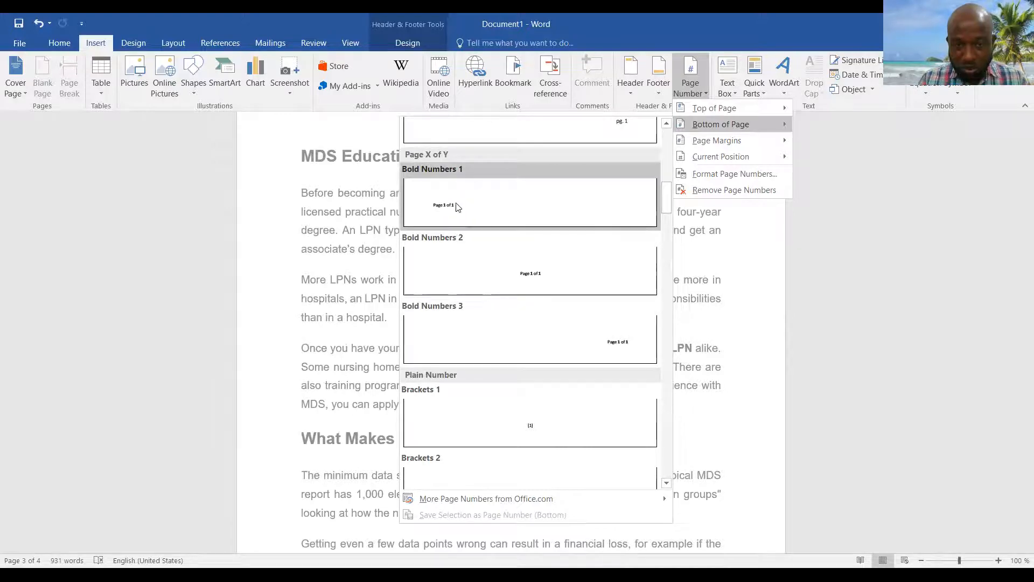
pyautogui.scroll(-6, 498, 362)
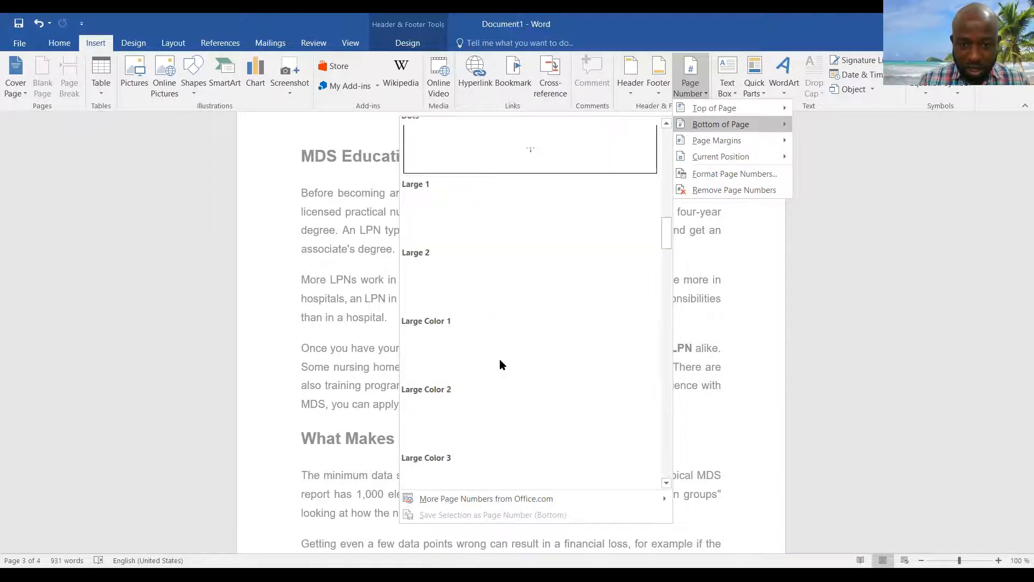
pyautogui.scroll(-11, 499, 362)
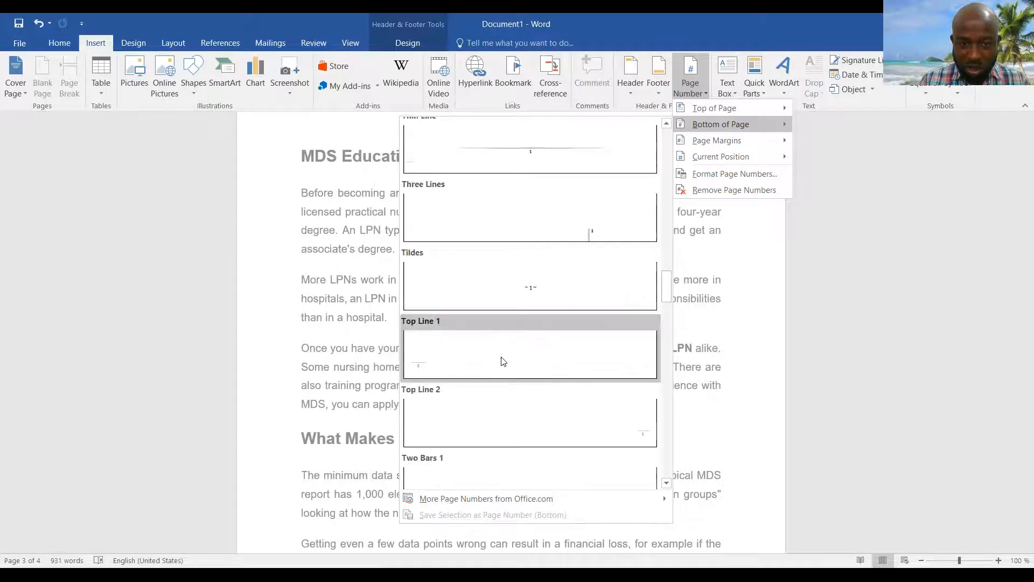
pyautogui.scroll(-3, 502, 361)
pyautogui.scroll(-6, 502, 362)
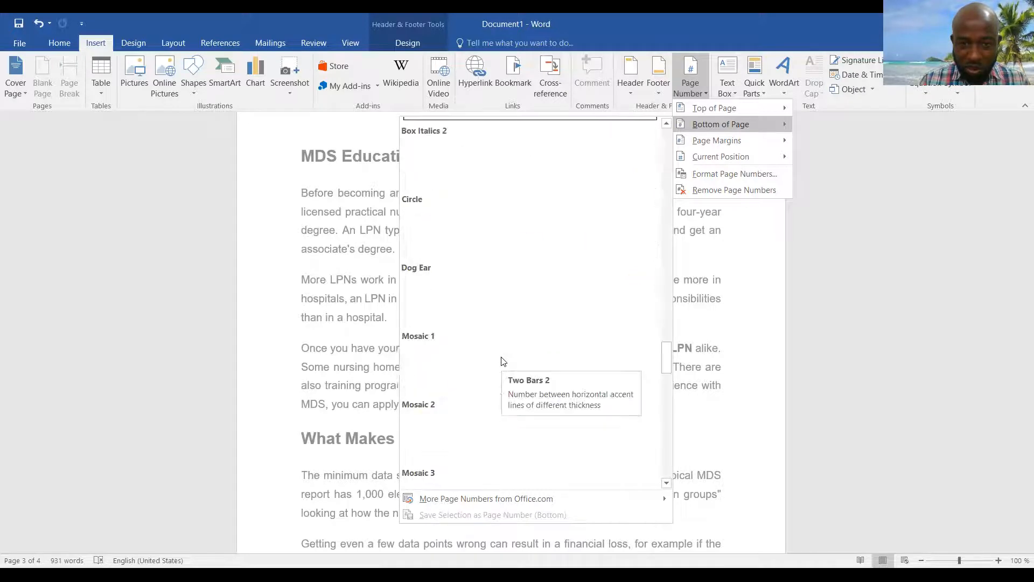
pyautogui.scroll(3, 505, 353)
pyautogui.scroll(-6, 514, 334)
pyautogui.scroll(3, 521, 315)
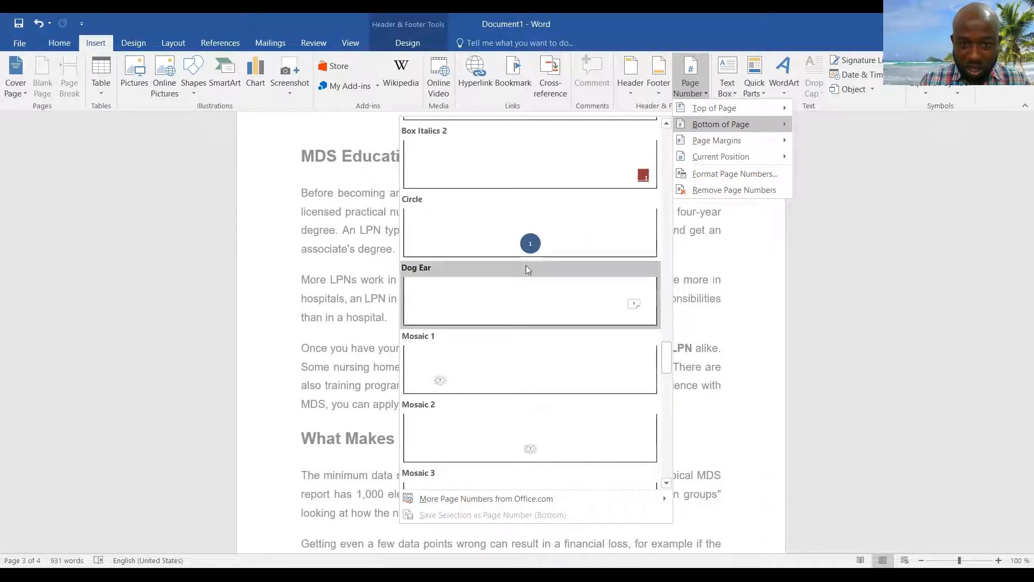
pyautogui.click(530, 237)
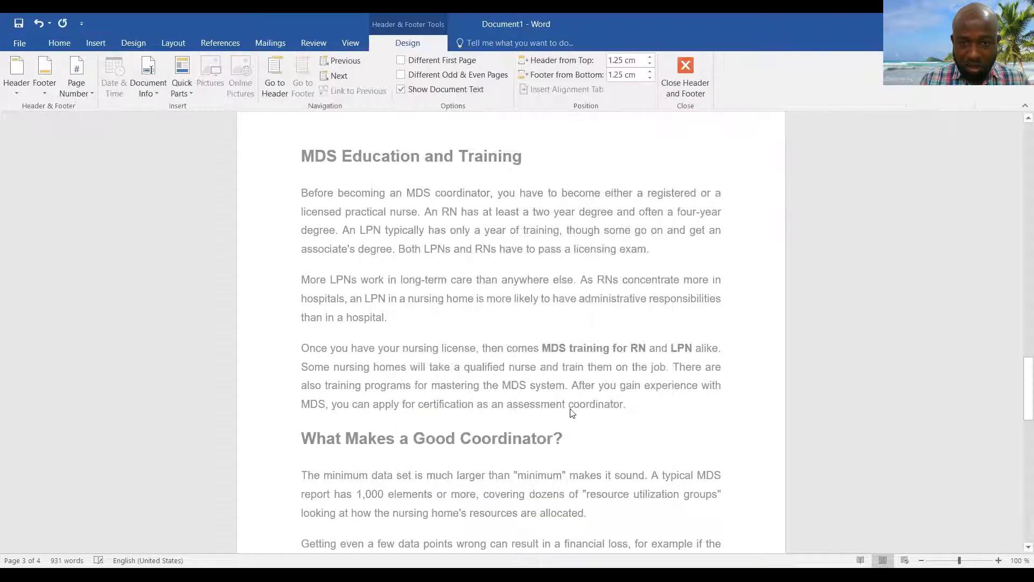
pyautogui.scroll(-6, 561, 404)
pyautogui.scroll(-5, 560, 394)
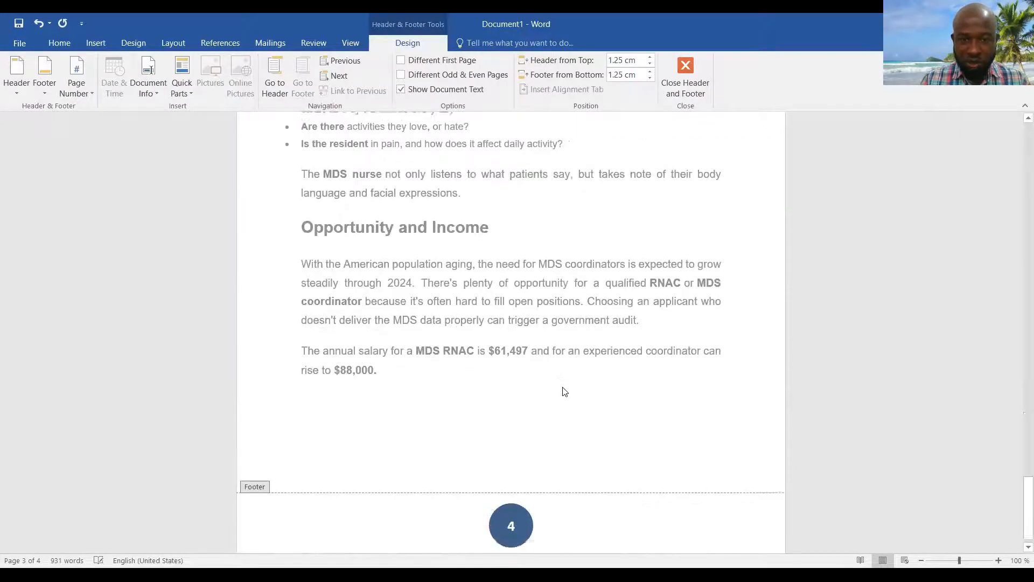
pyautogui.scroll(13, 561, 386)
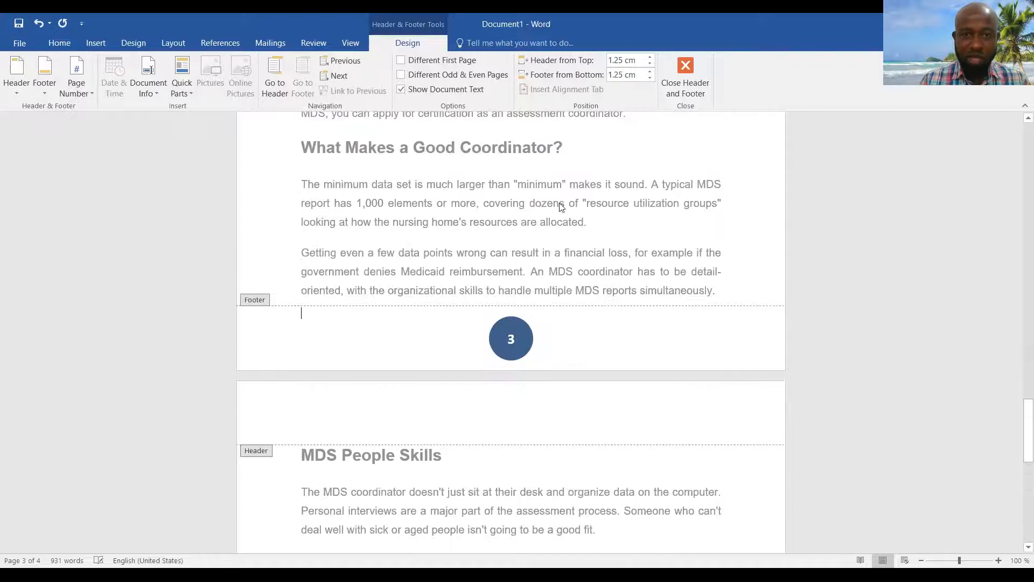
pyautogui.scroll(2, 563, 208)
pyautogui.click(685, 81)
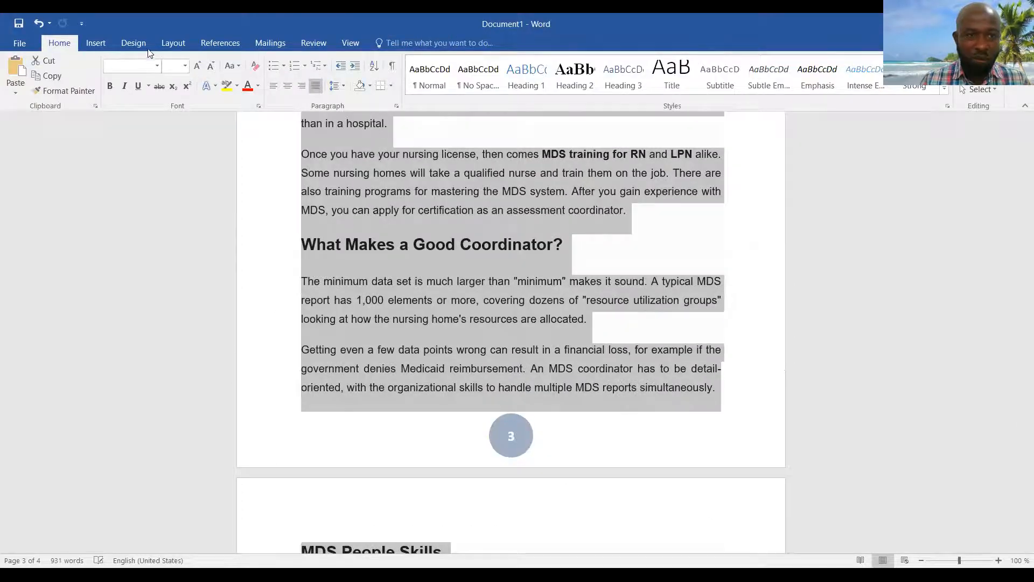
# - Add a Blank-style header containing the author's surname and leave header editing
pyautogui.click(96, 43)
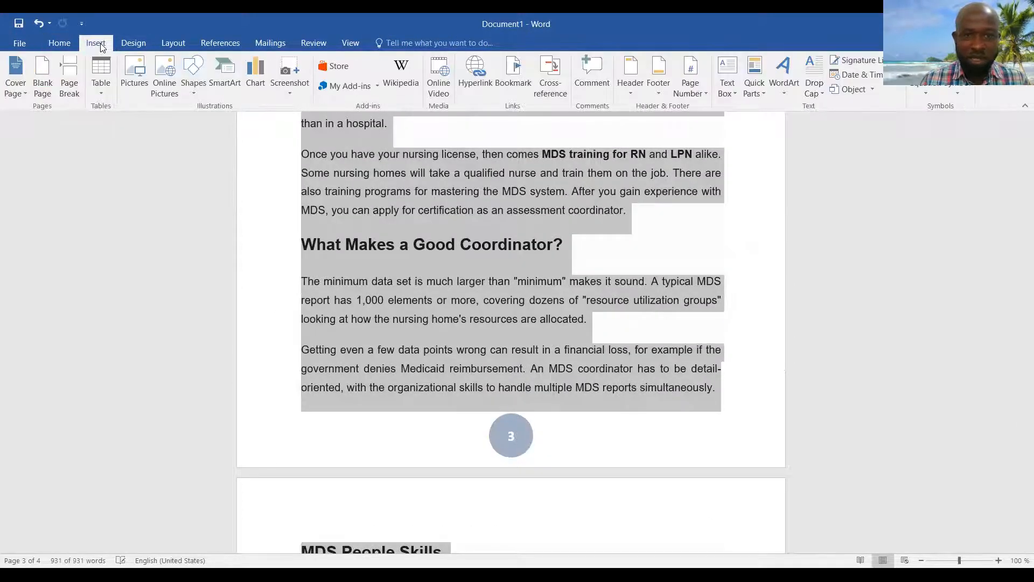
pyautogui.click(632, 93)
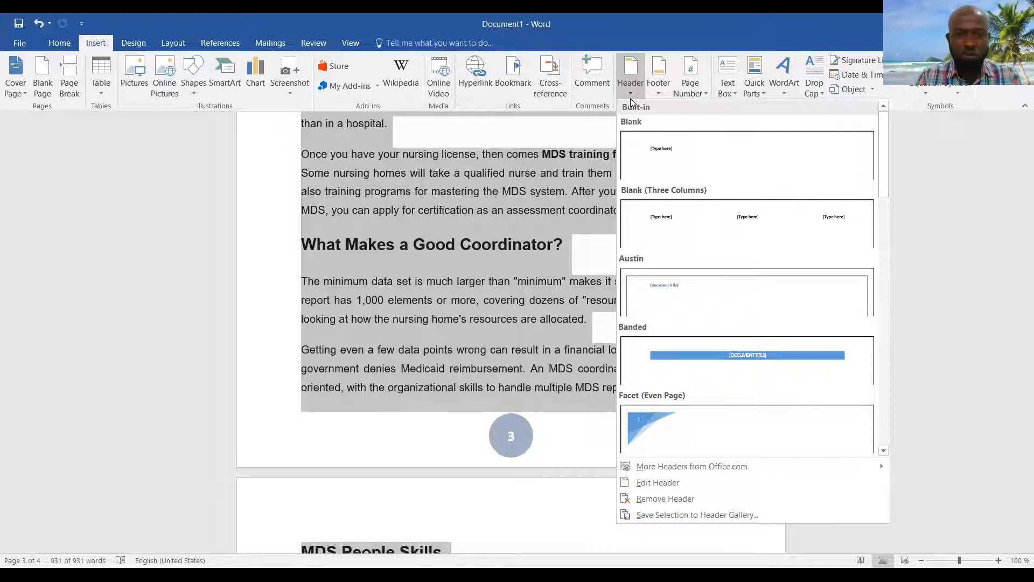
pyautogui.click(675, 154)
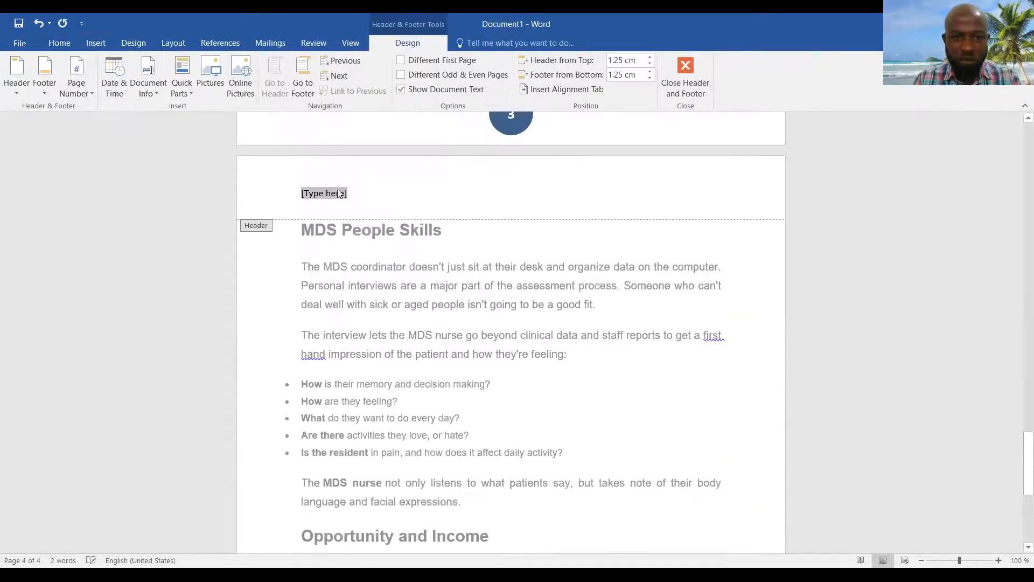
pyautogui.write('A')
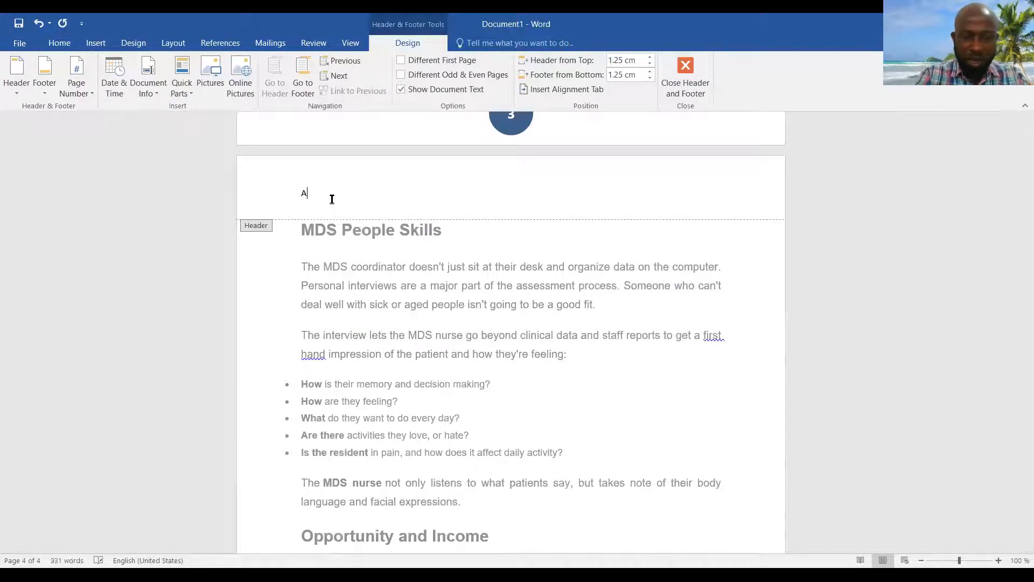
pyautogui.write('pplahene')
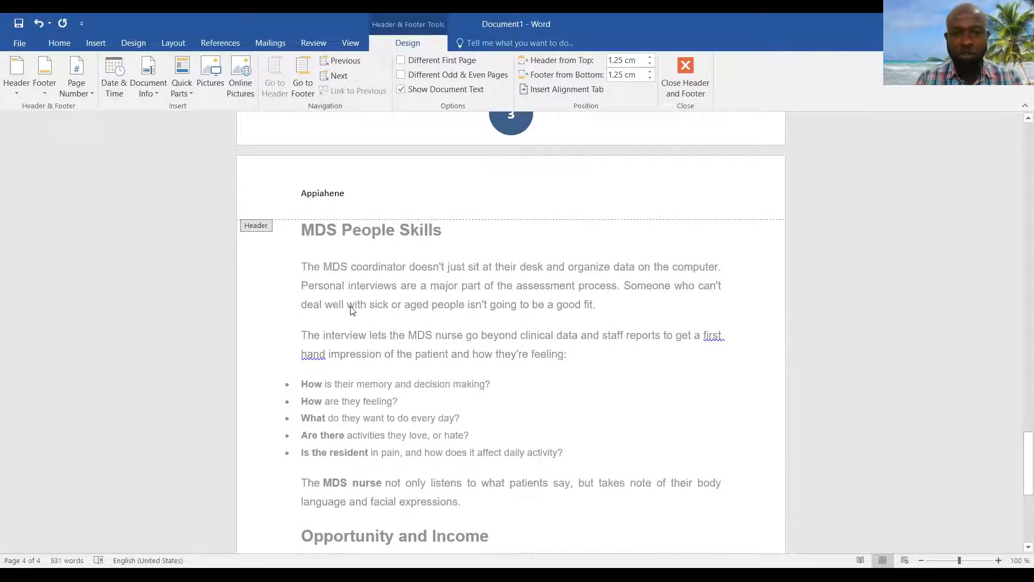
pyautogui.click(687, 67)
# - Look through the document from the last page to the first to check the header and page numbers
pyautogui.hotkey('ctrl', 'a')
pyautogui.scroll(-5, 487, 317)
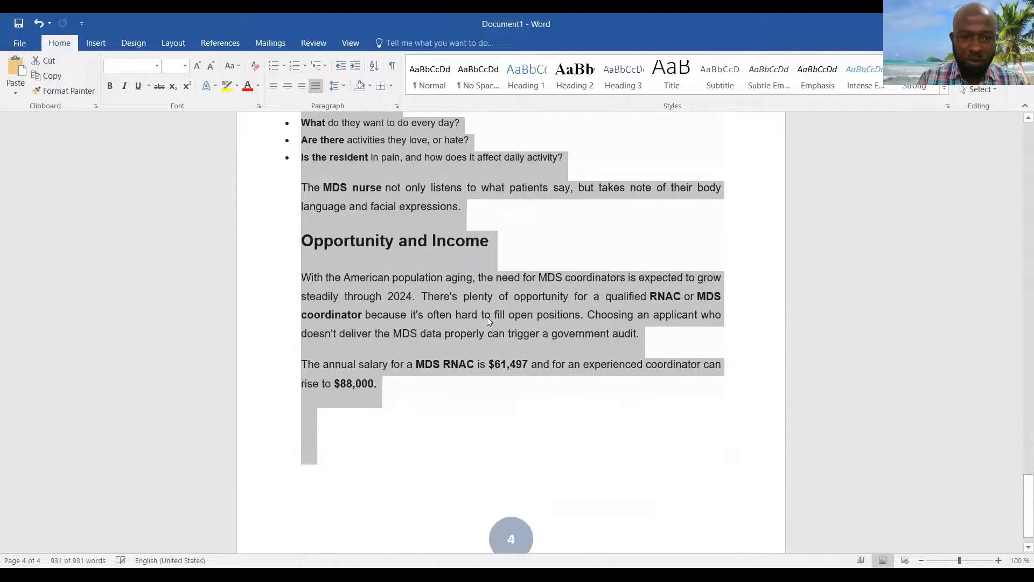
pyautogui.scroll(10, 487, 317)
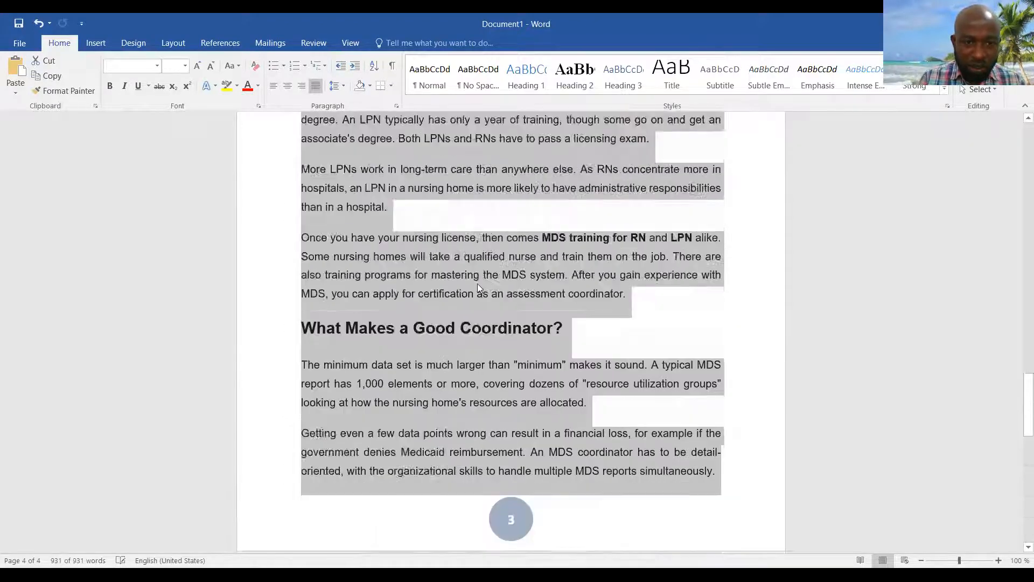
pyautogui.scroll(6, 477, 284)
pyautogui.click(324, 252)
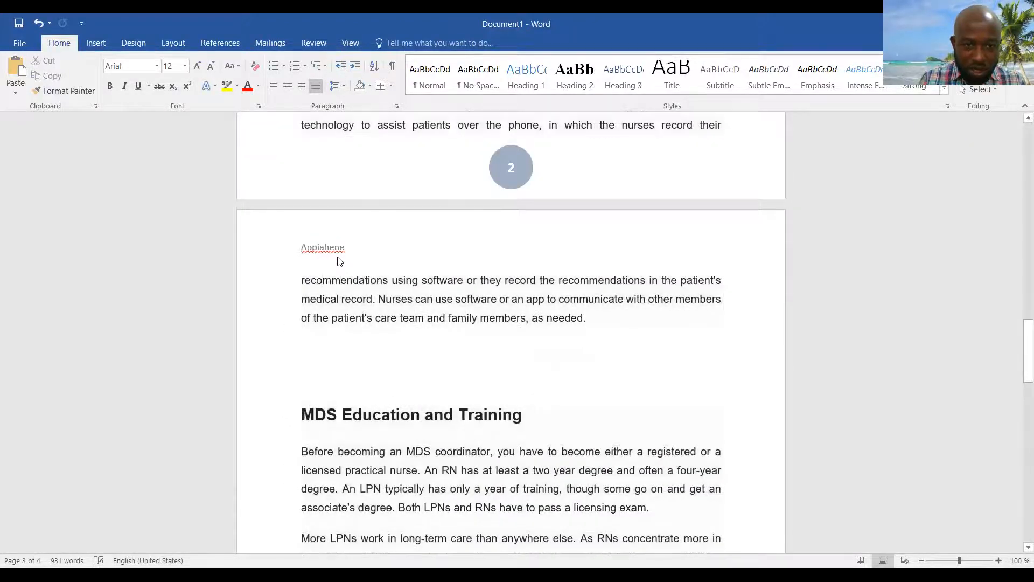
pyautogui.scroll(15, 340, 262)
pyautogui.click(326, 326)
pyautogui.scroll(8, 385, 278)
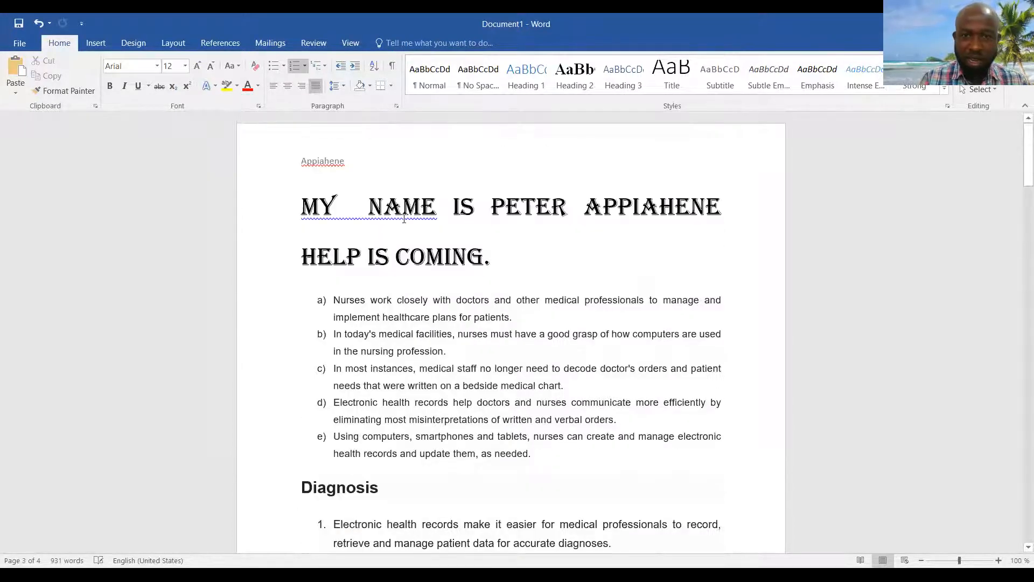
# - Add a Blank-style footer containing the author's first name, leave footer editing, and check the footer on the first page
pyautogui.click(98, 41)
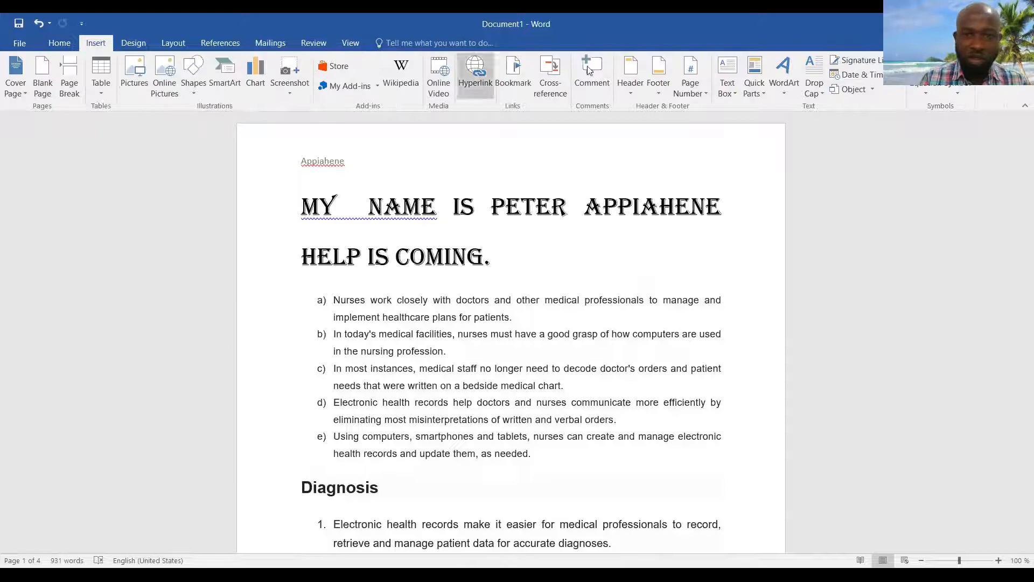
pyautogui.click(659, 80)
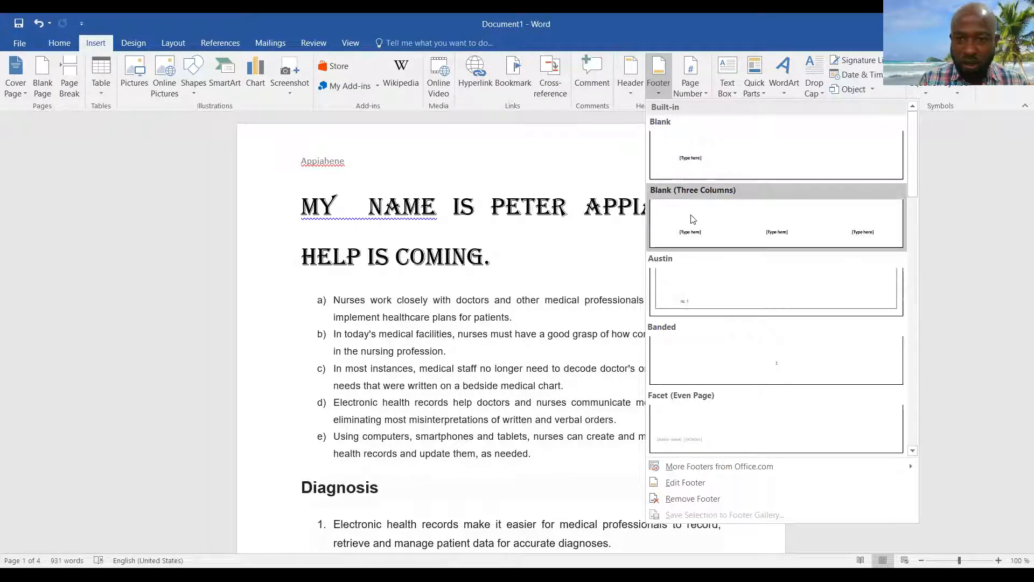
pyautogui.click(707, 162)
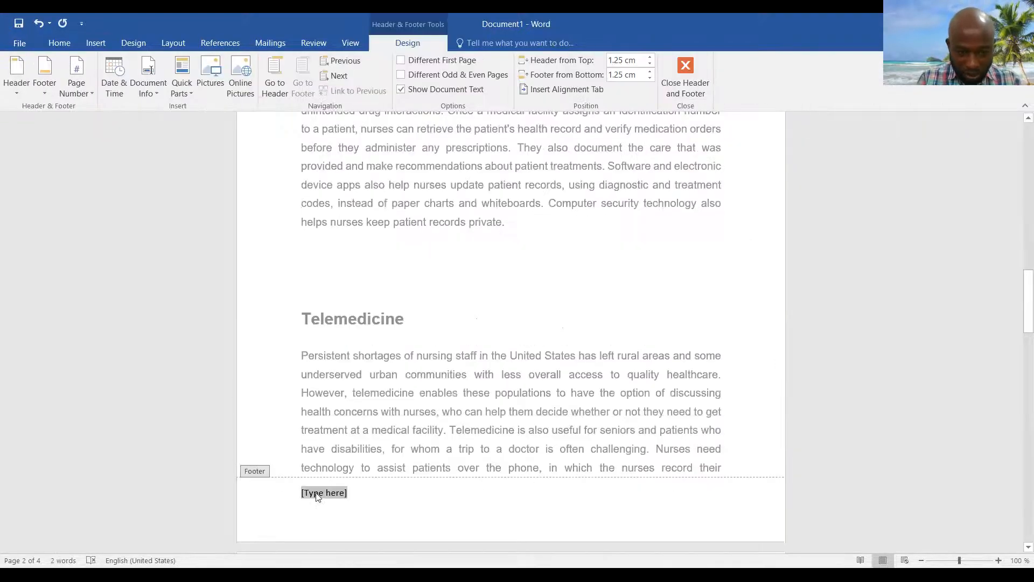
pyautogui.write('Peter')
pyautogui.press('Return')
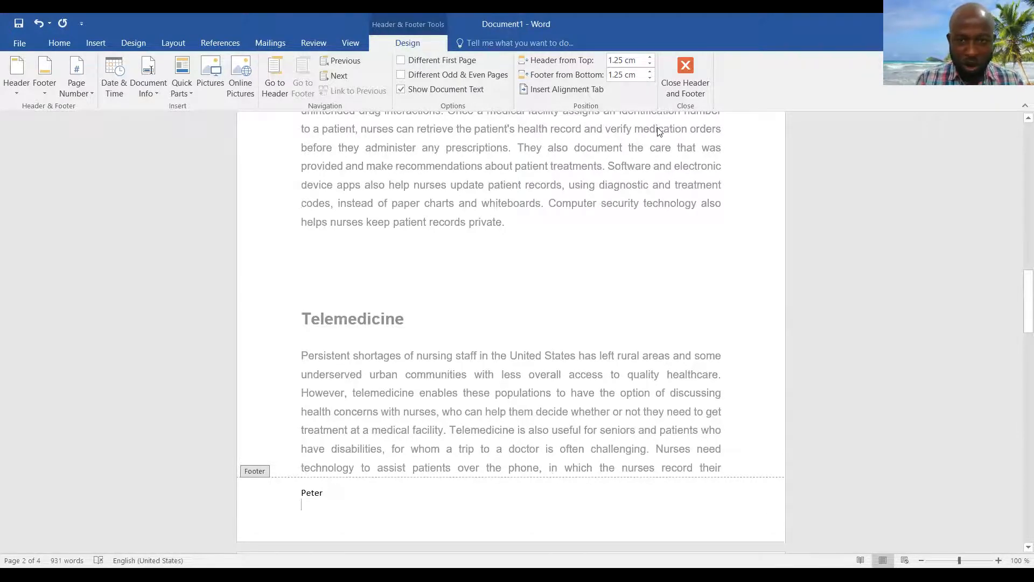
pyautogui.click(686, 73)
pyautogui.scroll(10, 544, 248)
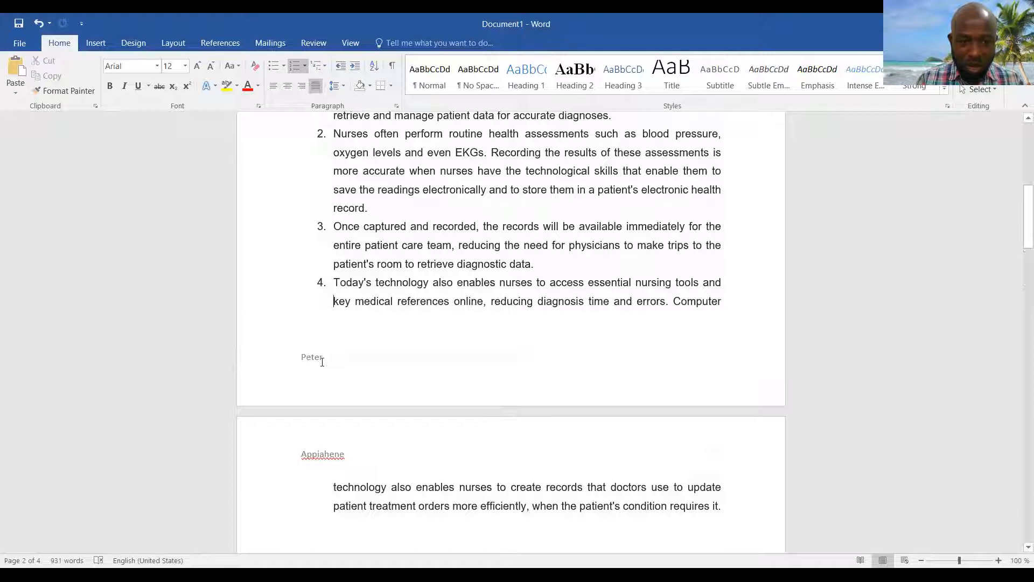
pyautogui.scroll(8, 321, 358)
pyautogui.scroll(-8, 389, 329)
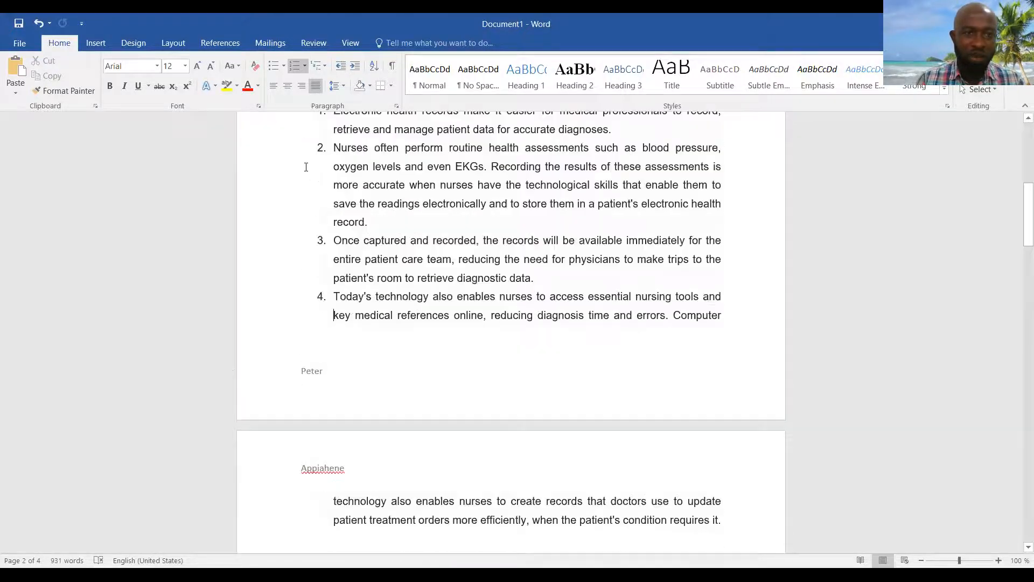
pyautogui.click(96, 43)
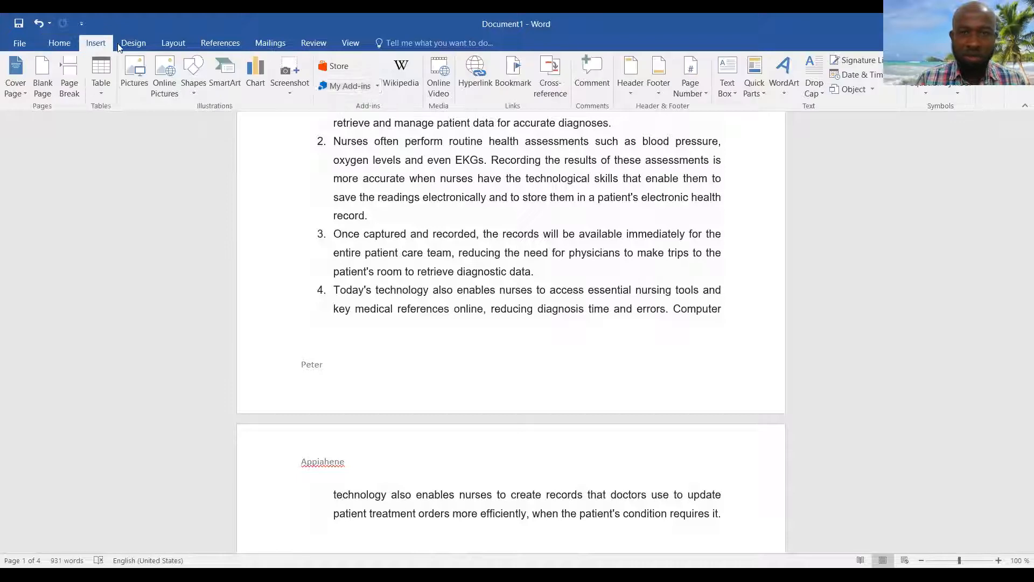
pyautogui.click(59, 43)
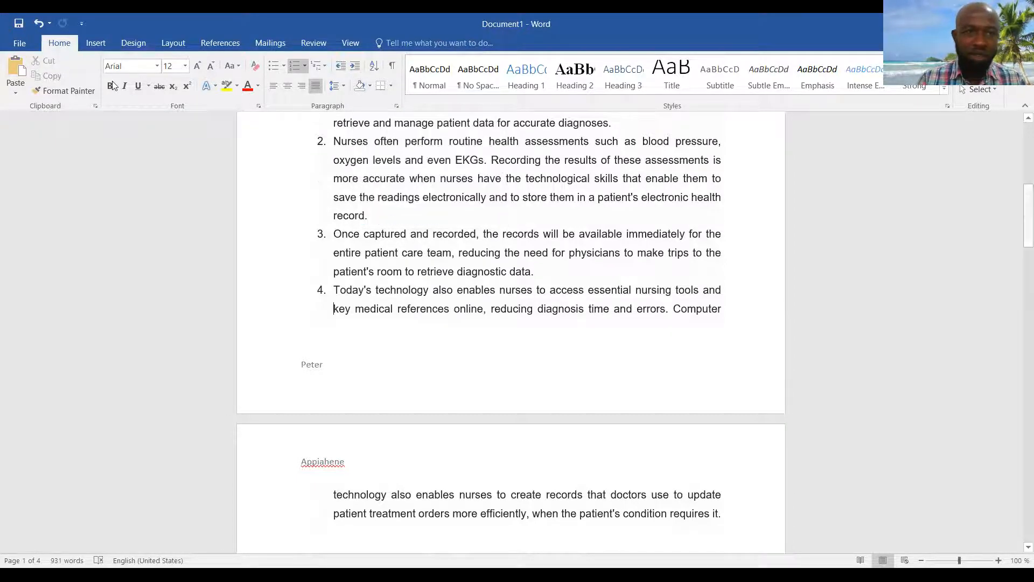
pyautogui.click(96, 46)
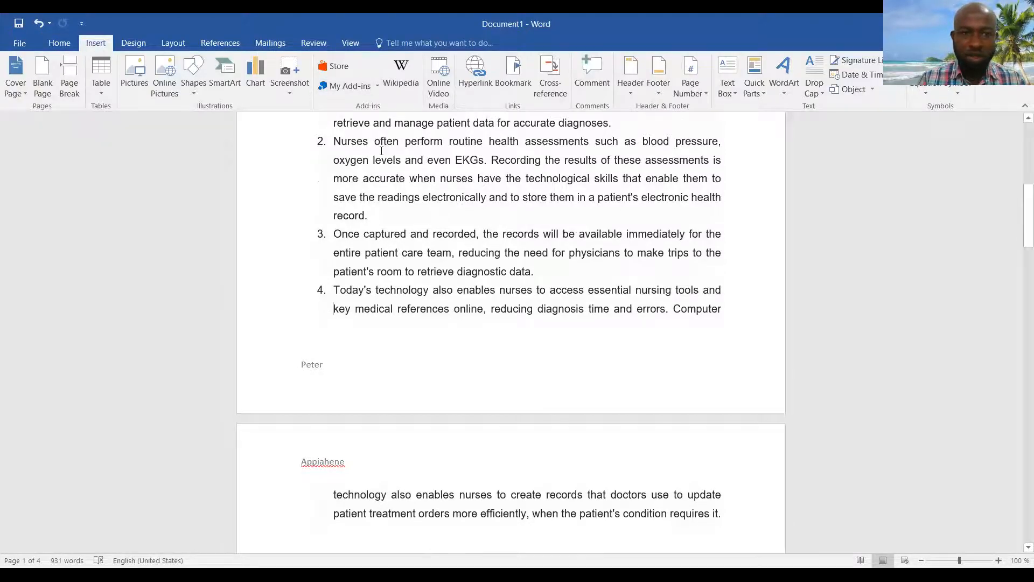
# - Look through the document to its last page to check the header and footer on every page
pyautogui.scroll(-1, 484, 325)
pyautogui.scroll(-14, 484, 326)
pyautogui.scroll(2, 441, 275)
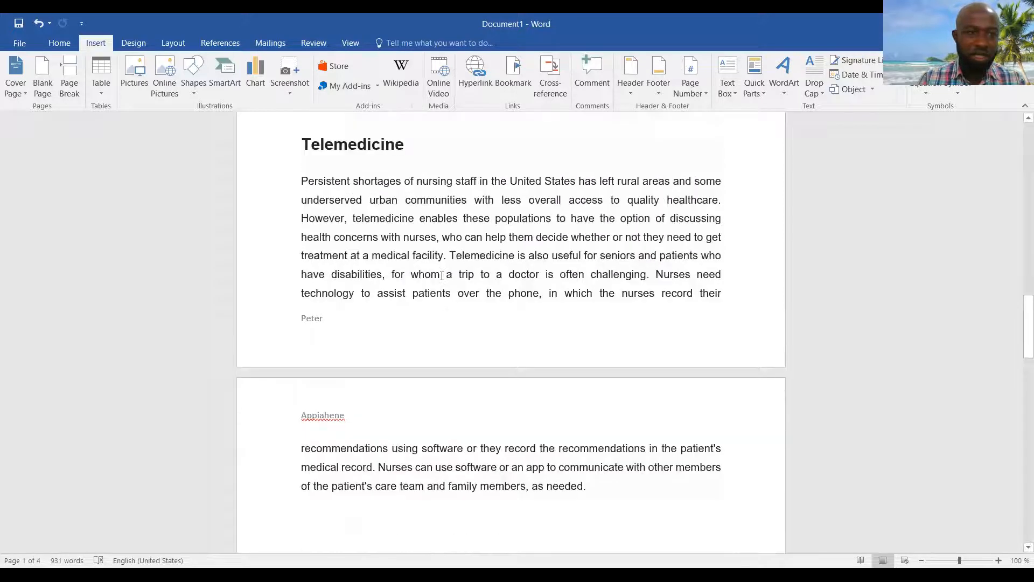
pyautogui.scroll(2, 453, 300)
pyautogui.scroll(-2, 458, 291)
pyautogui.scroll(-20, 458, 291)
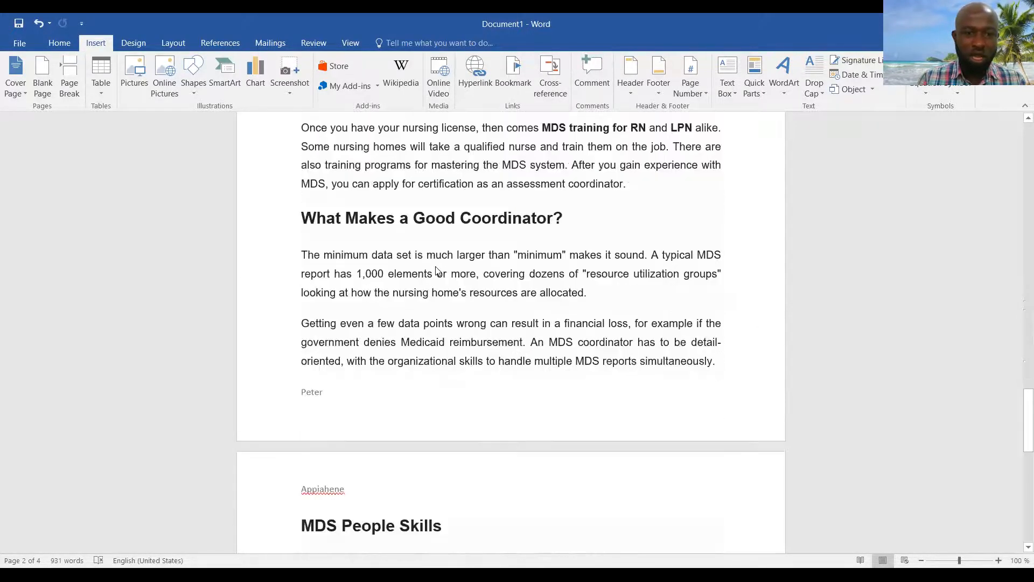
pyautogui.scroll(-7, 432, 264)
pyautogui.scroll(3, 485, 538)
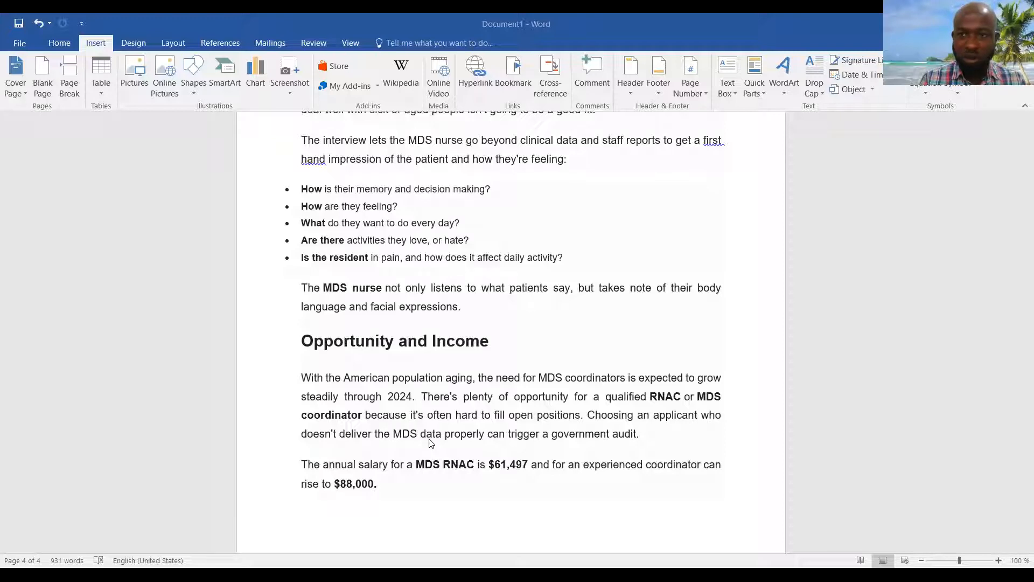
pyautogui.scroll(-5, 431, 443)
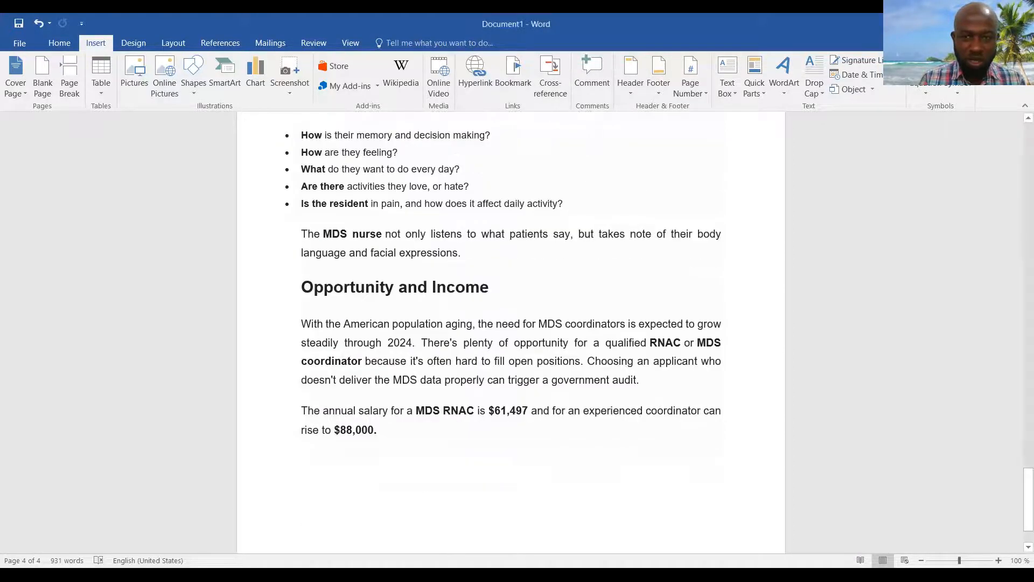
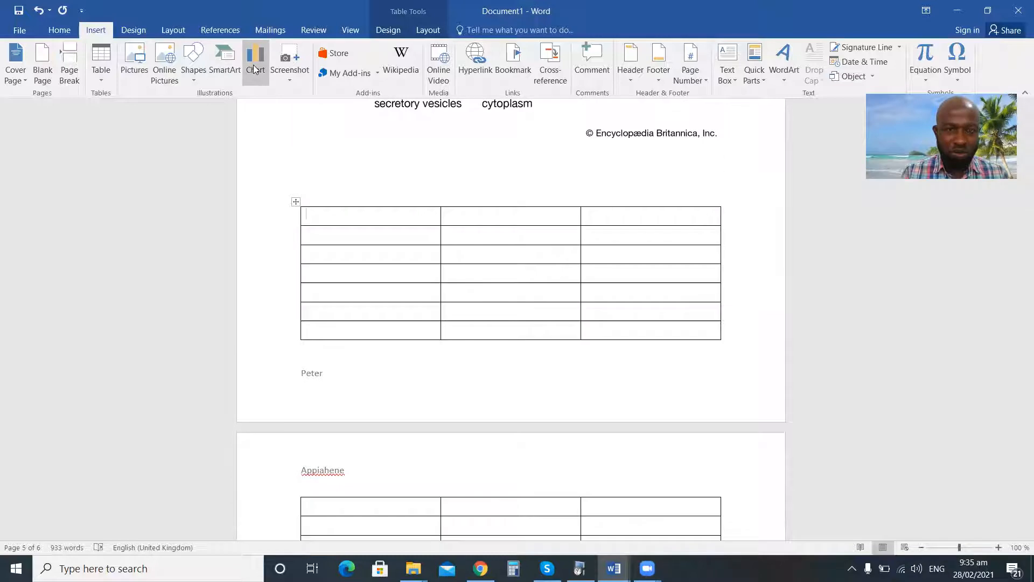
# - Look at the Line, Bar, X Y (Scatter) and Stock chart types available for insertion, then close without inserting a chart
pyautogui.click(253, 67)
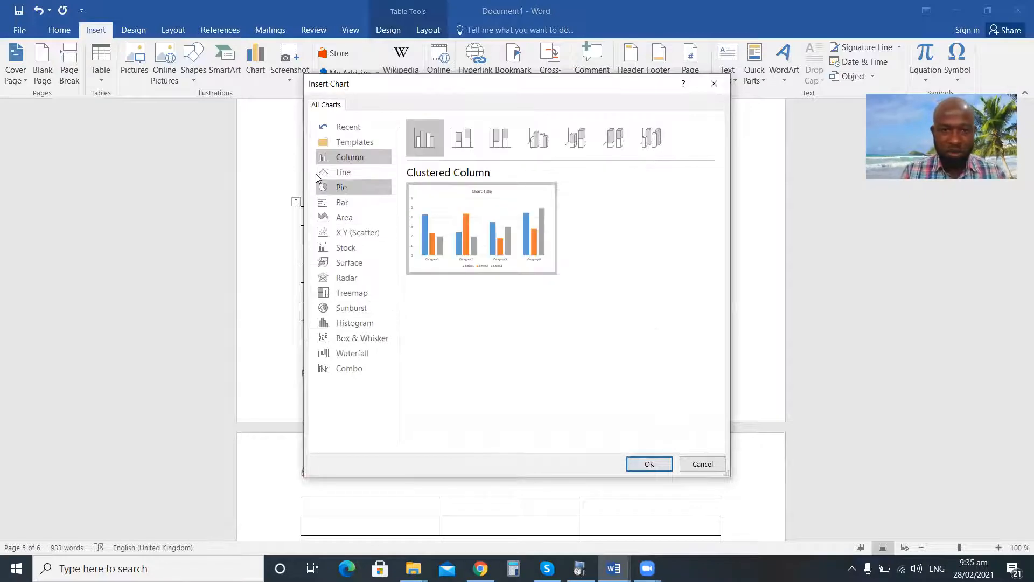
pyautogui.click(344, 176)
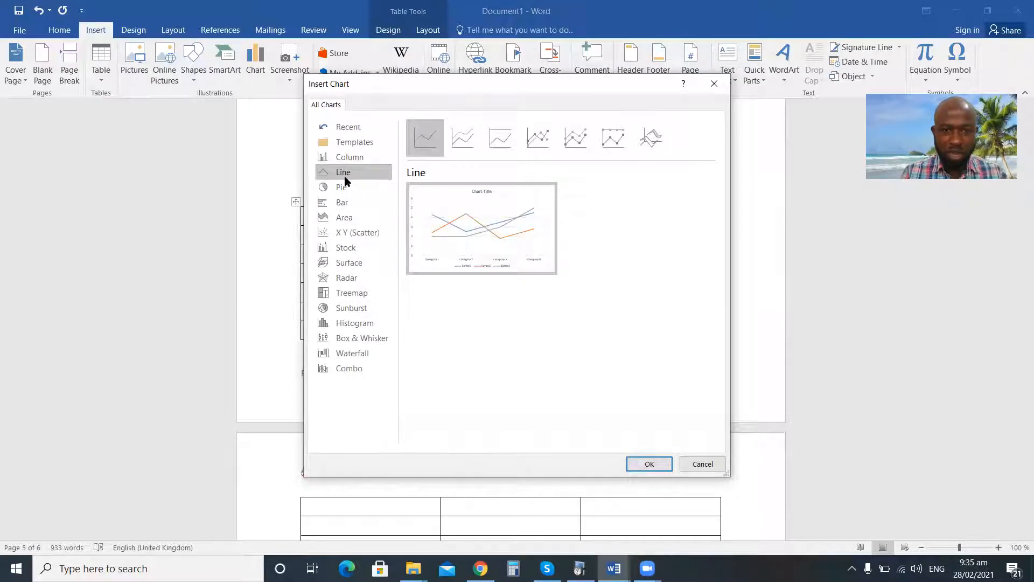
pyautogui.click(343, 201)
pyautogui.click(343, 233)
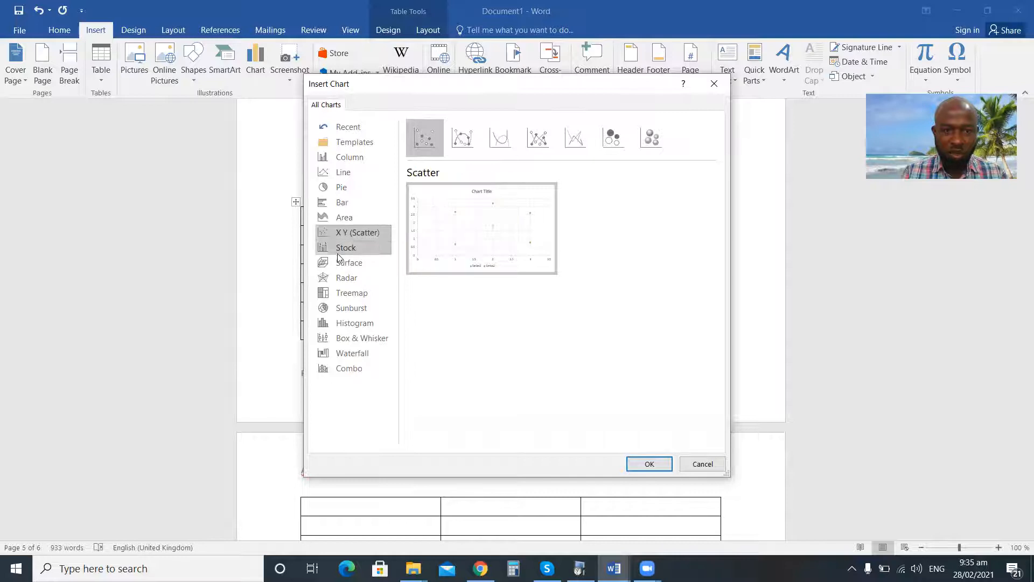
pyautogui.click(343, 248)
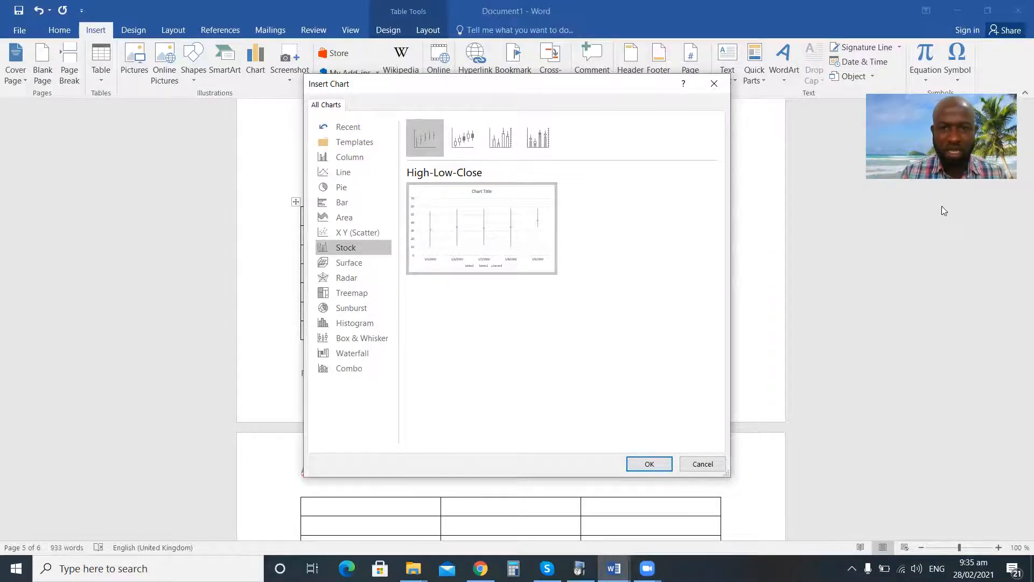
pyautogui.click(707, 80)
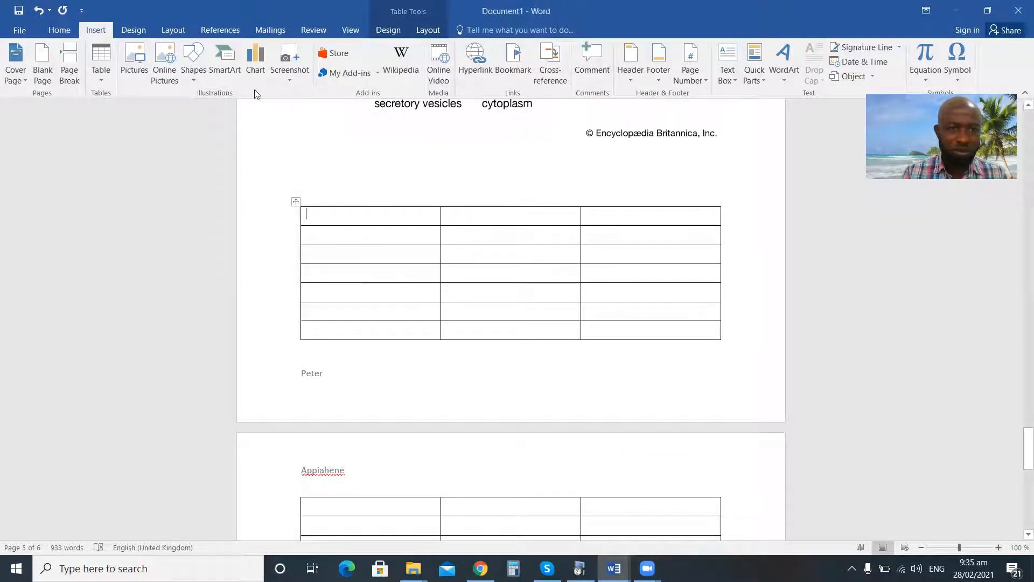
# - Browse the Cycle, List, Process, Pyramid, Picture and Relationship SmartArt categories and close without inserting a graphic
pyautogui.click(231, 72)
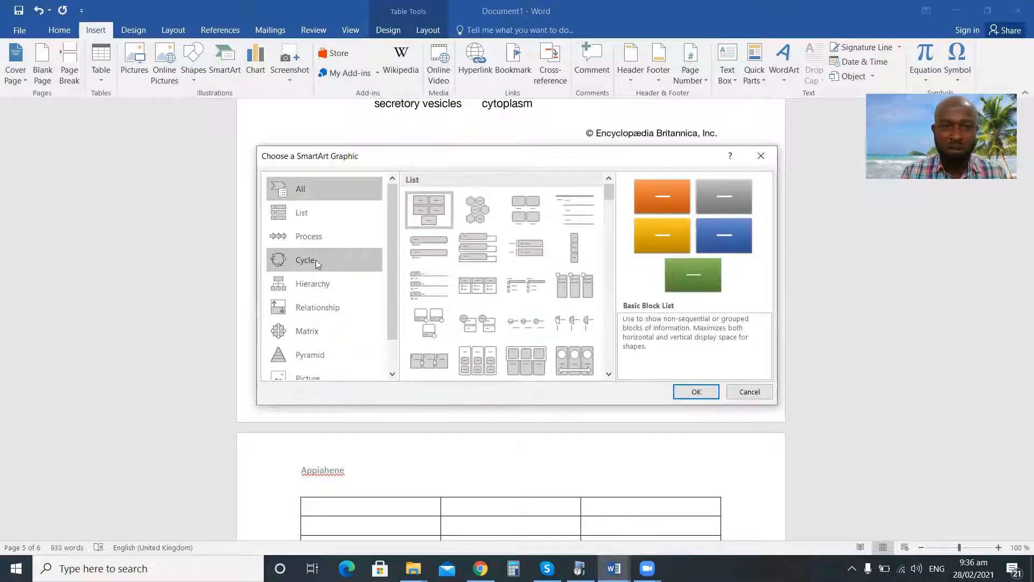
pyautogui.click(315, 260)
pyautogui.click(302, 212)
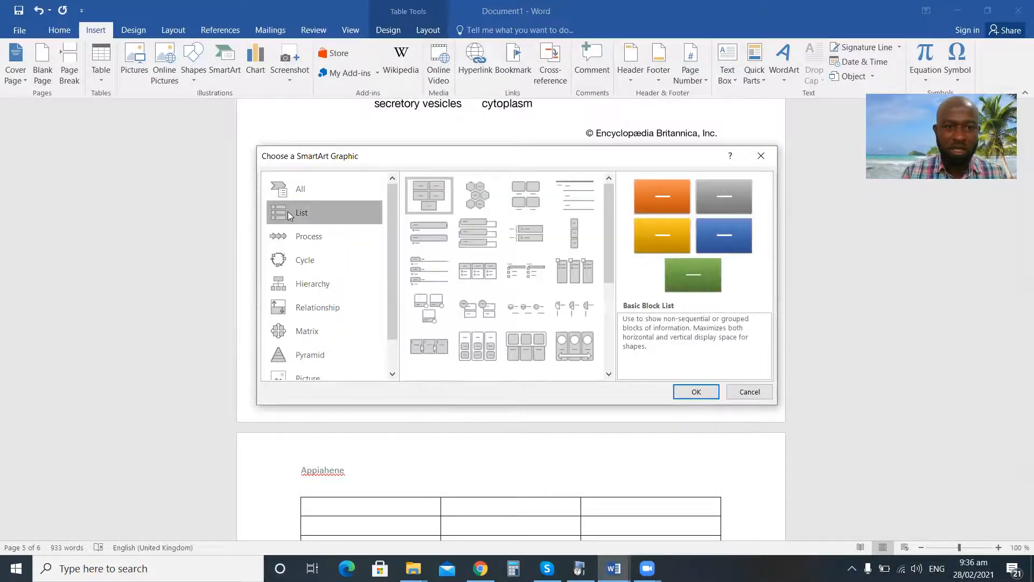
pyautogui.click(309, 236)
pyautogui.scroll(-2, 318, 302)
pyautogui.click(315, 322)
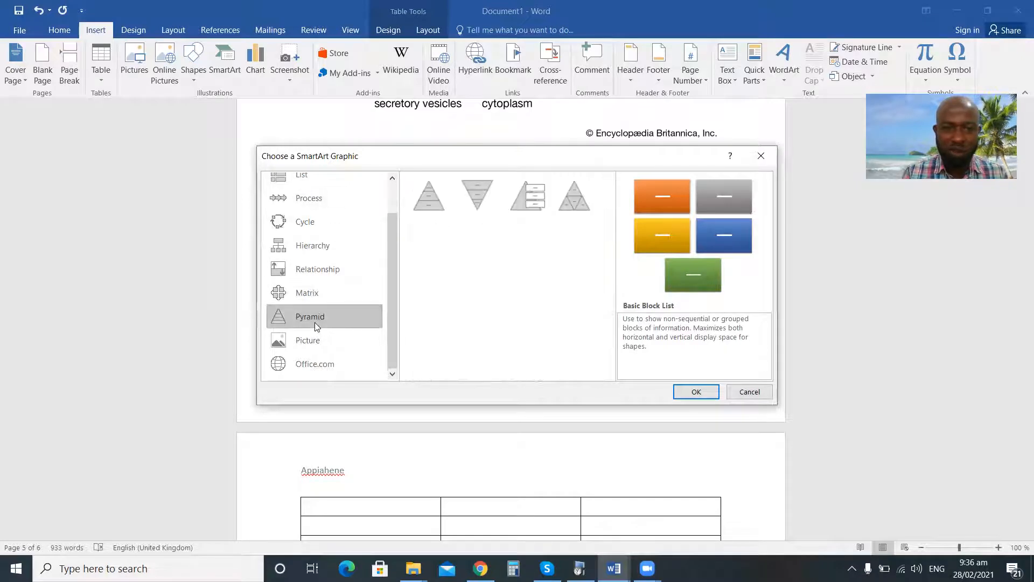
pyautogui.click(305, 341)
pyautogui.click(312, 270)
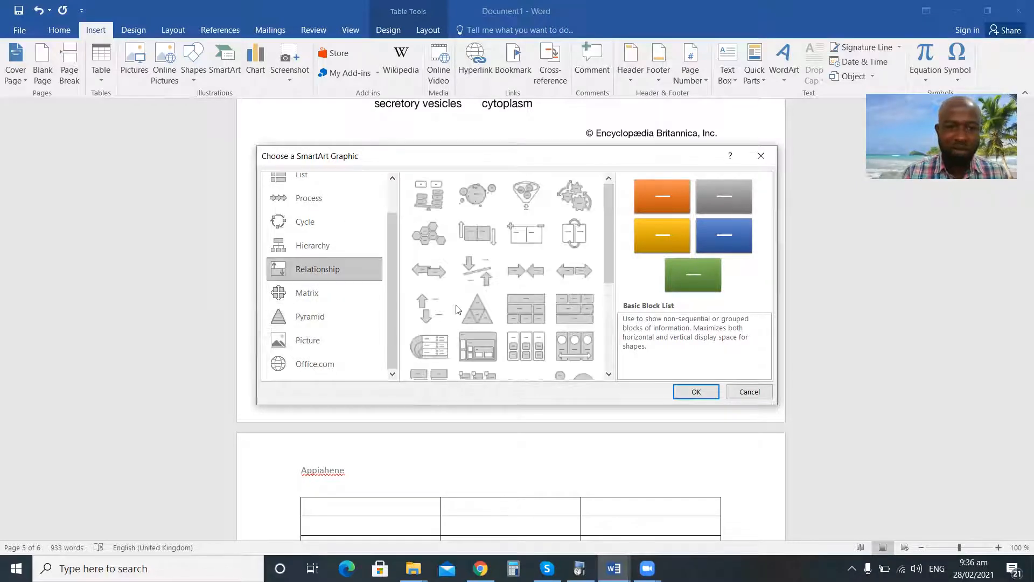
pyautogui.click(760, 155)
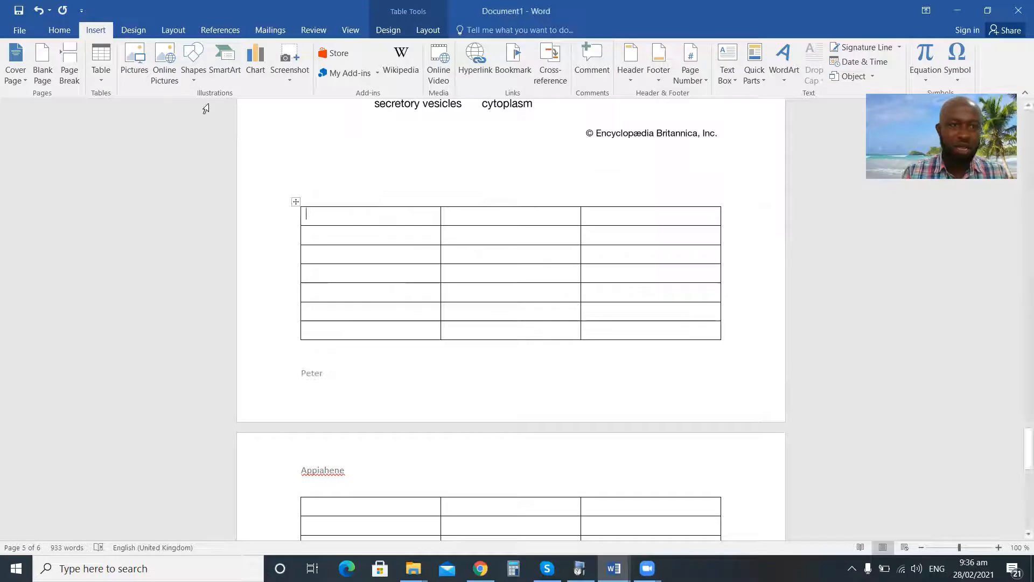
# - View the sources for inserting online pictures, close them, and look at the cell diagram above the table
pyautogui.click(169, 70)
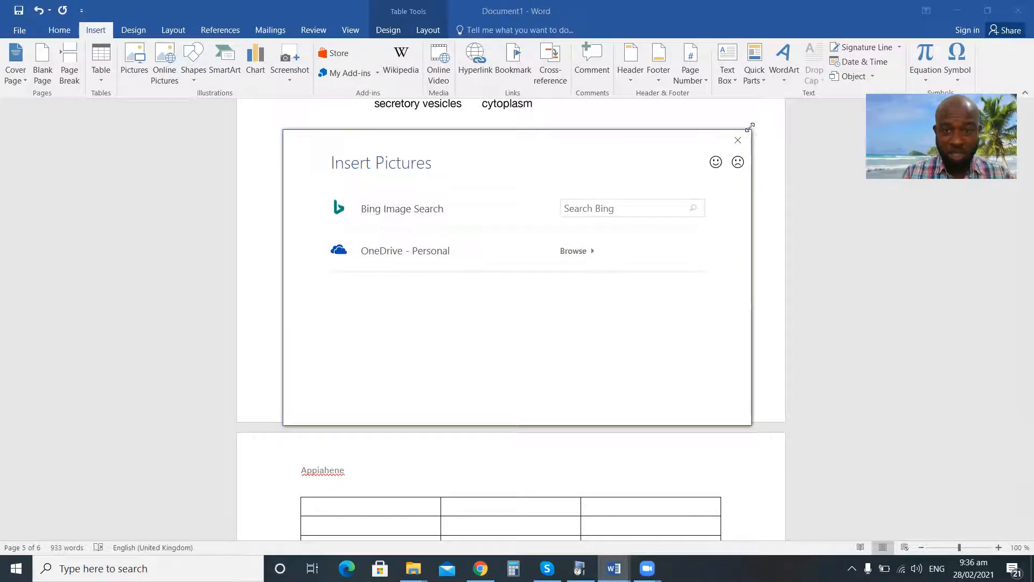
pyautogui.click(738, 140)
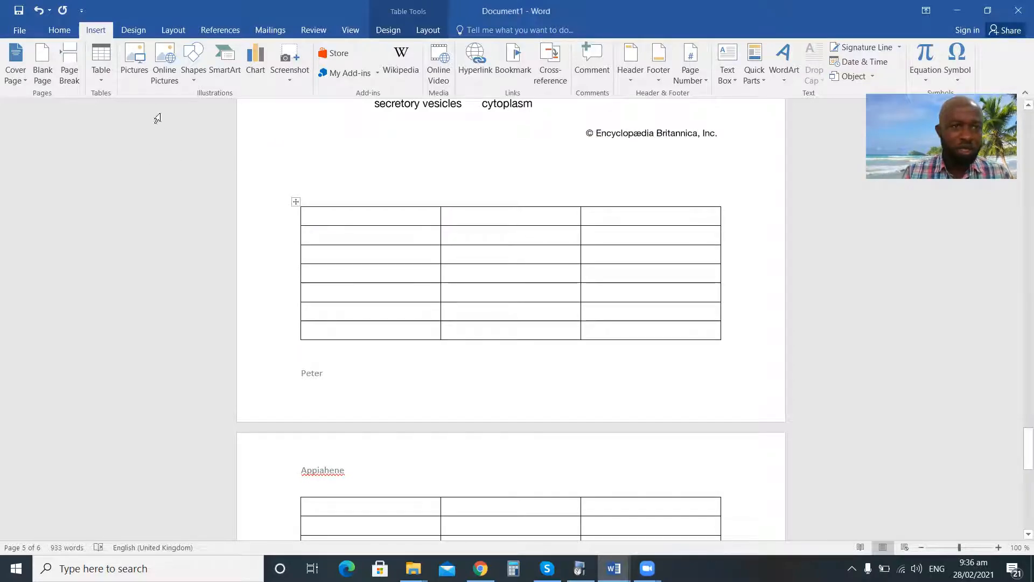
pyautogui.scroll(-1, 226, 224)
pyautogui.scroll(7, 276, 149)
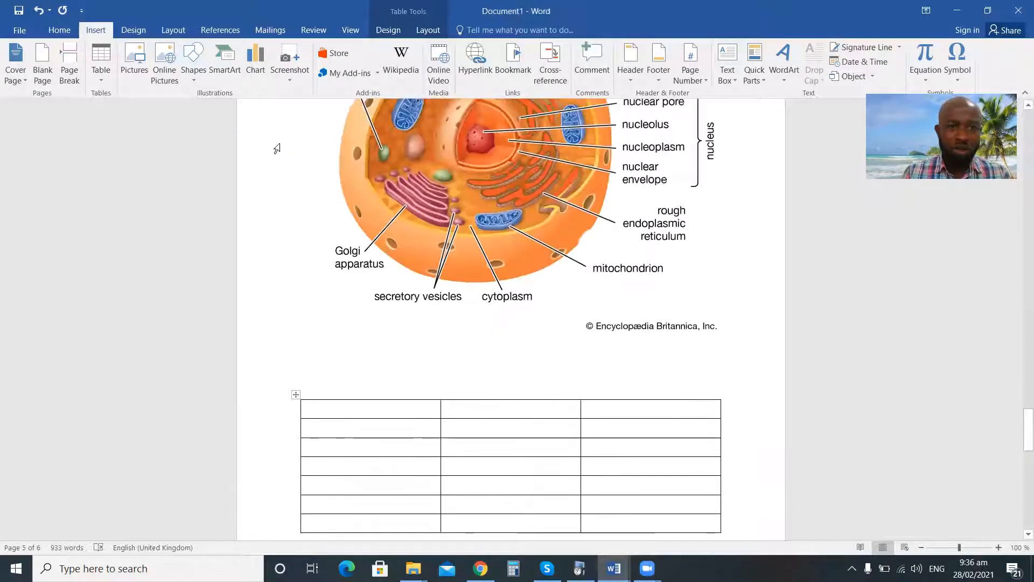
pyautogui.scroll(2, 277, 149)
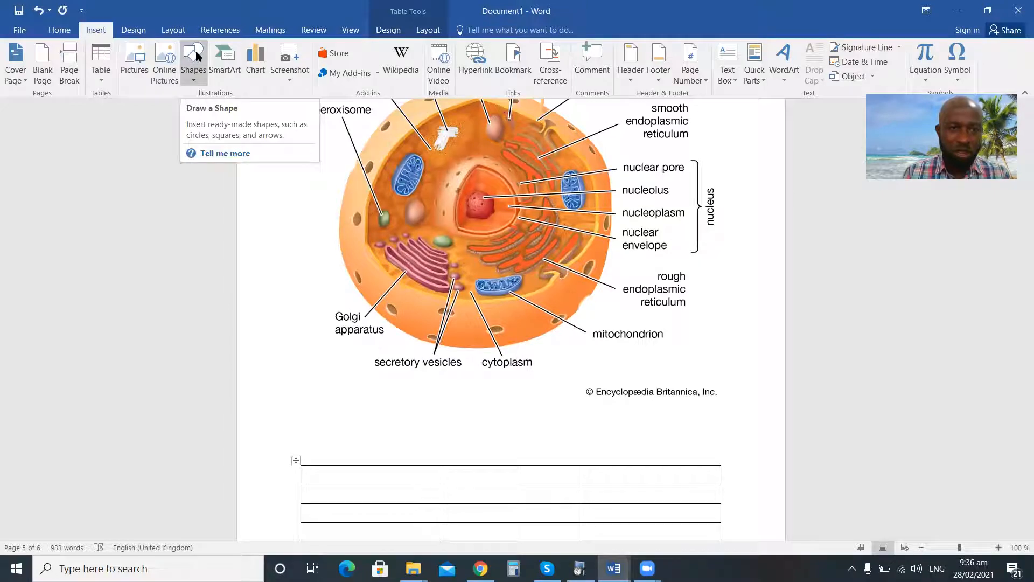
# - Draw a 5-point star about 8.8 cm high and 9.1 cm wide below the table on the last page and apply the solid black shape style
pyautogui.click(199, 61)
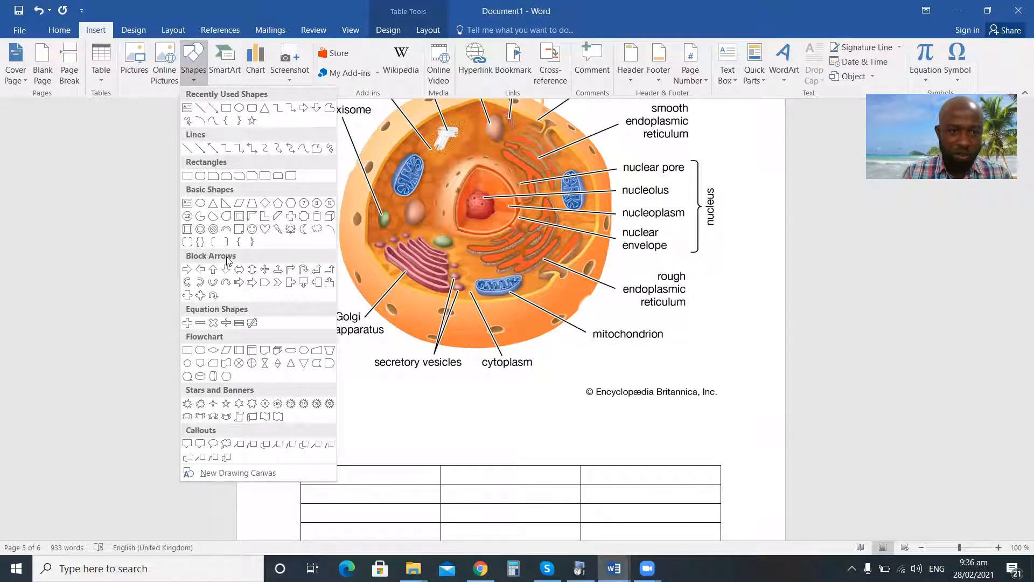
pyautogui.click(227, 404)
pyautogui.scroll(-15, 446, 383)
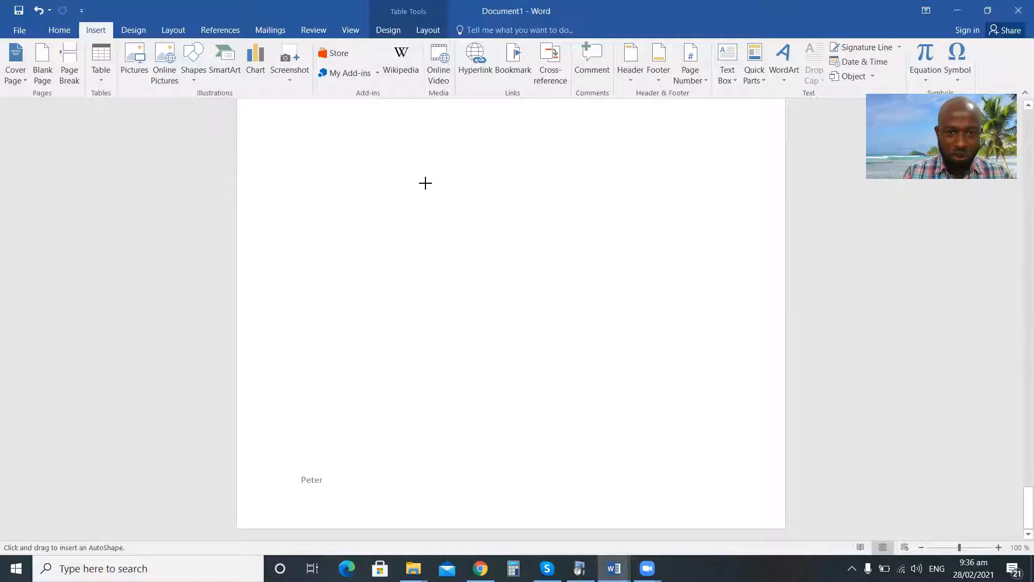
pyautogui.moveTo(414, 169); pyautogui.dragTo(648, 396)
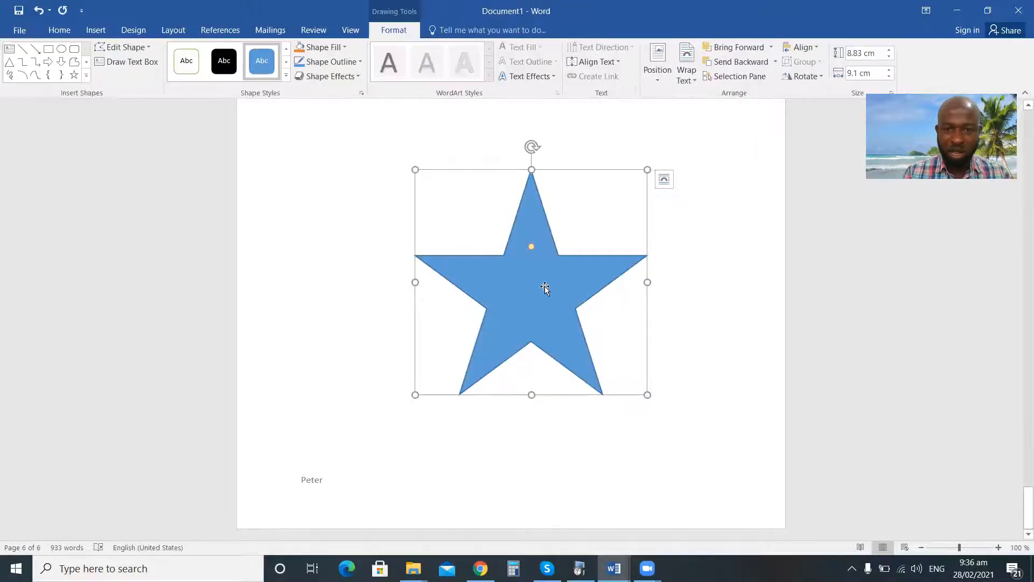
pyautogui.click(224, 60)
pyautogui.press('Escape')
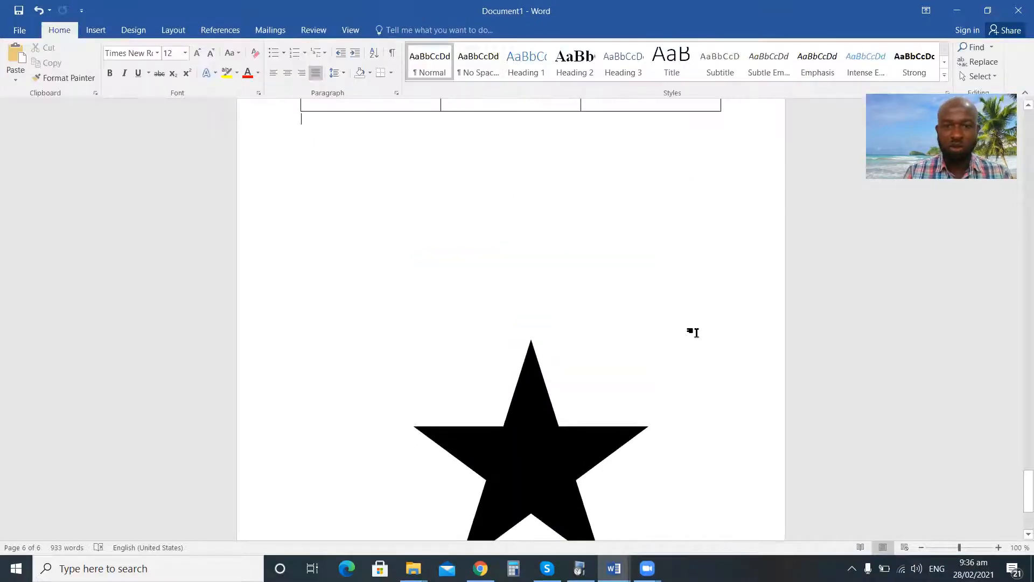
# - Undo the star's black style and its insertion, and return to the table under the cell diagram
pyautogui.doubleClick(520, 415)
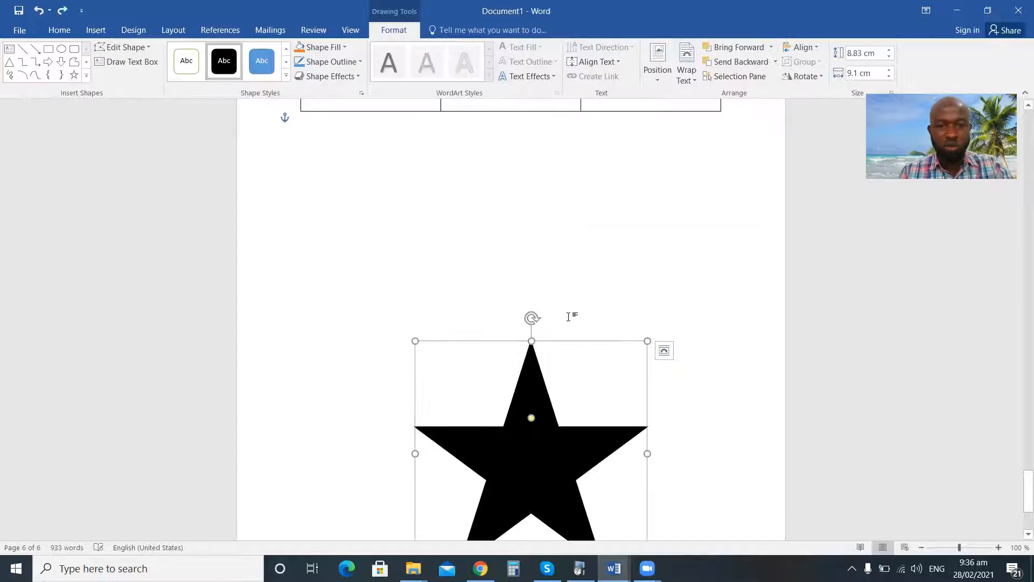
pyautogui.hotkey('ctrl', 'z')
pyautogui.hotkey('ctrl', 'z')
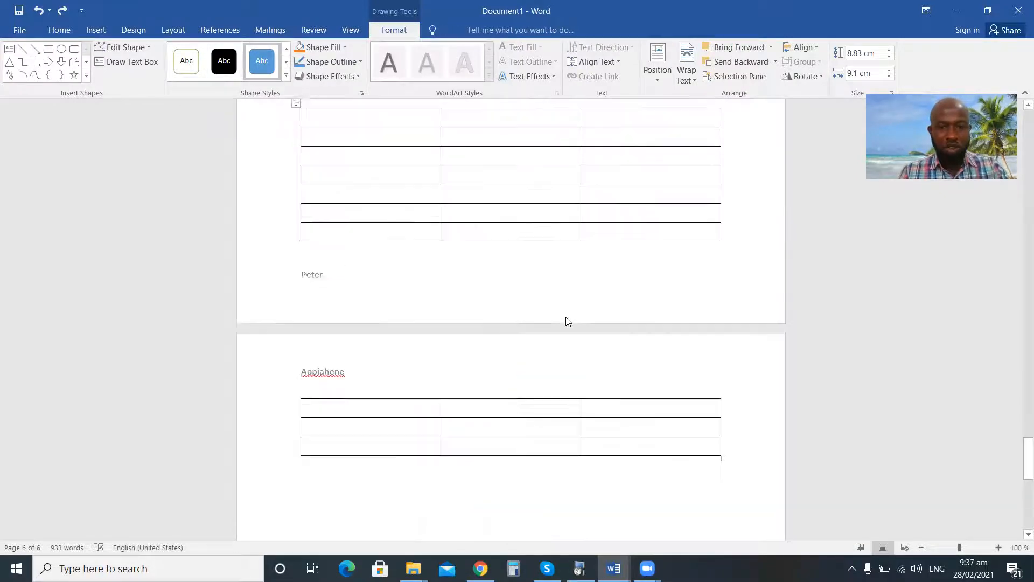
pyautogui.scroll(3, 400, 294)
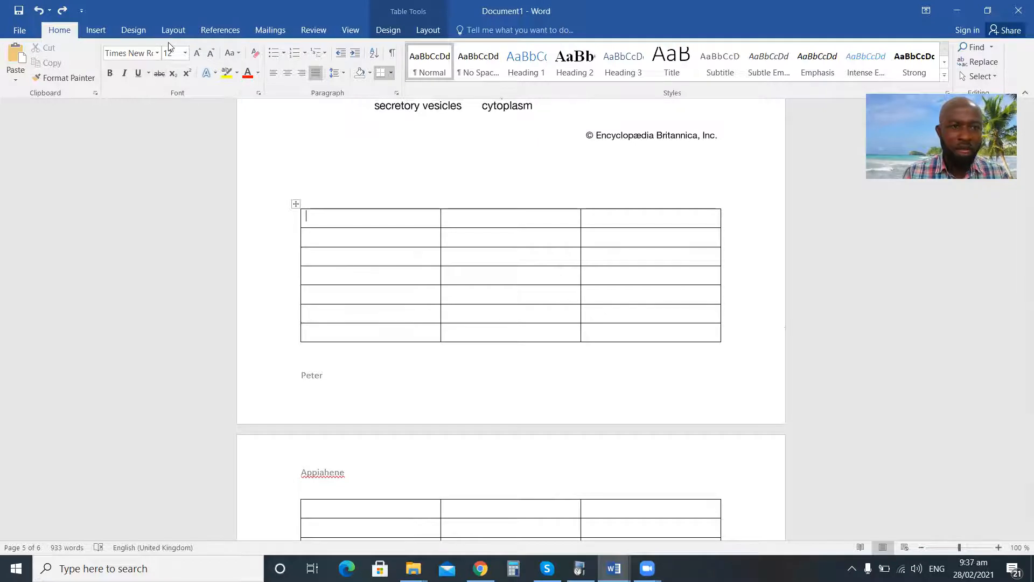
# - Draw a 5-point star about 7.4 cm high and 7.5 cm wide below the table on the last page and apply the solid black shape style
pyautogui.click(94, 33)
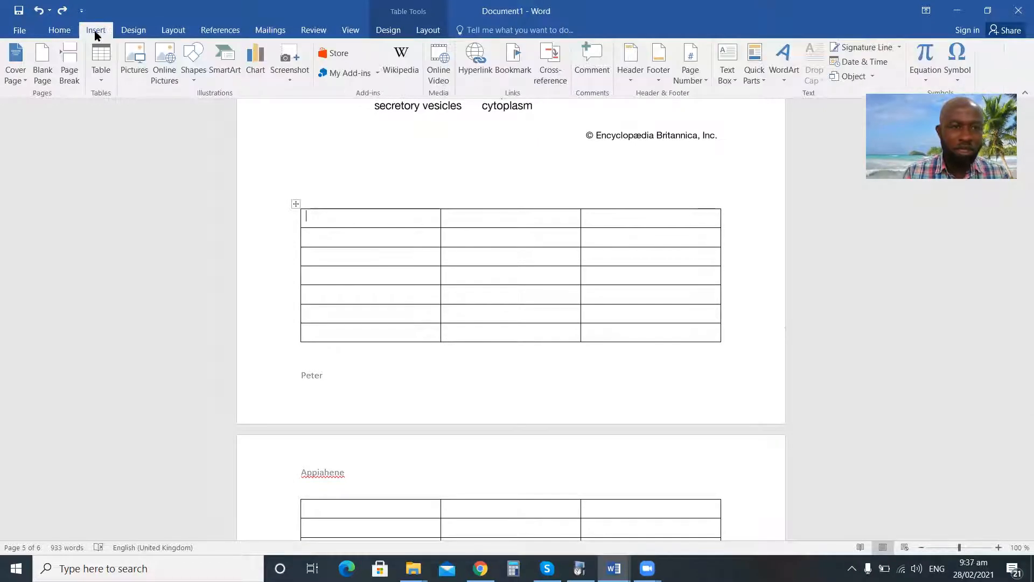
pyautogui.click(195, 66)
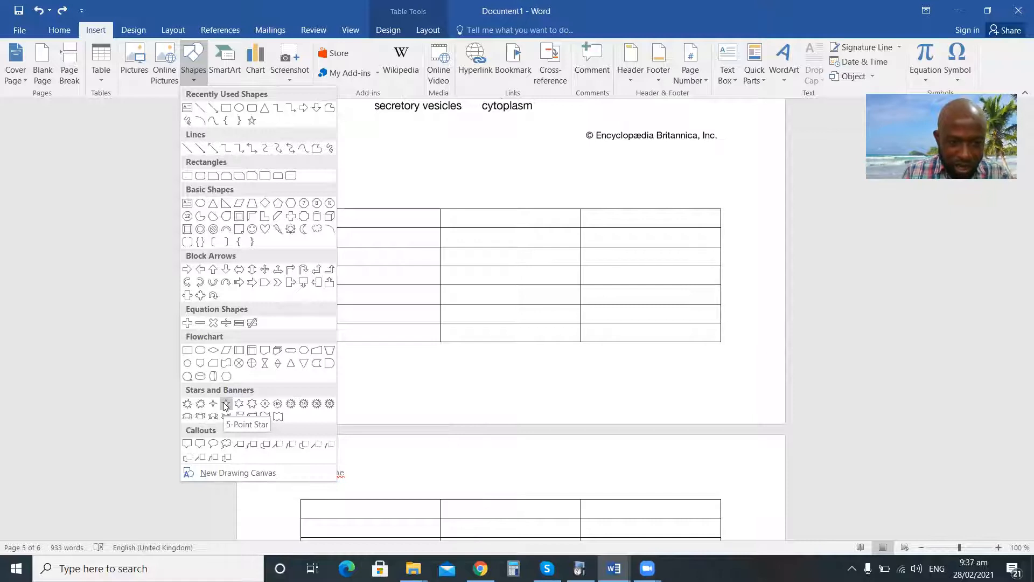
pyautogui.click(225, 404)
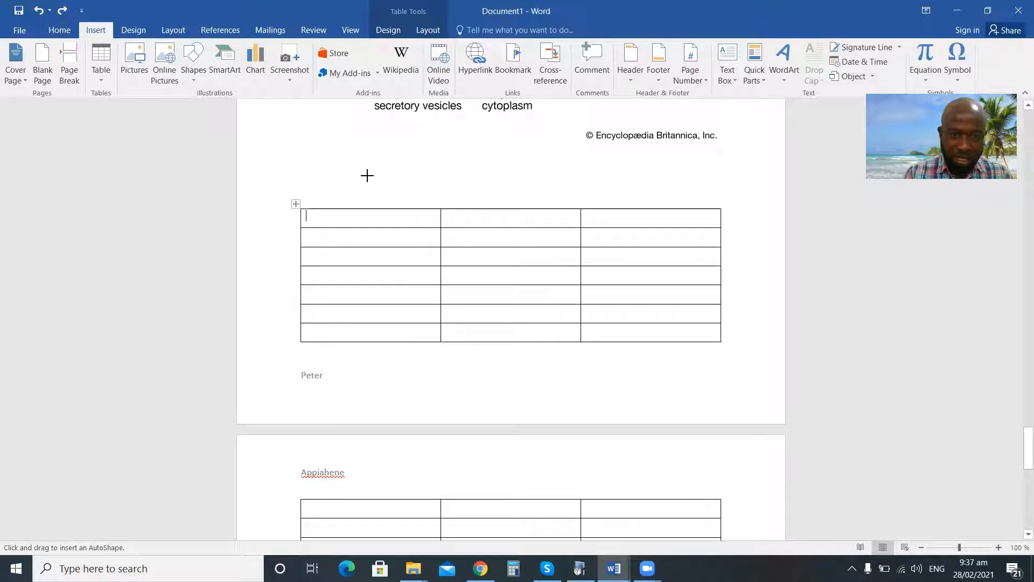
pyautogui.scroll(-15, 407, 188)
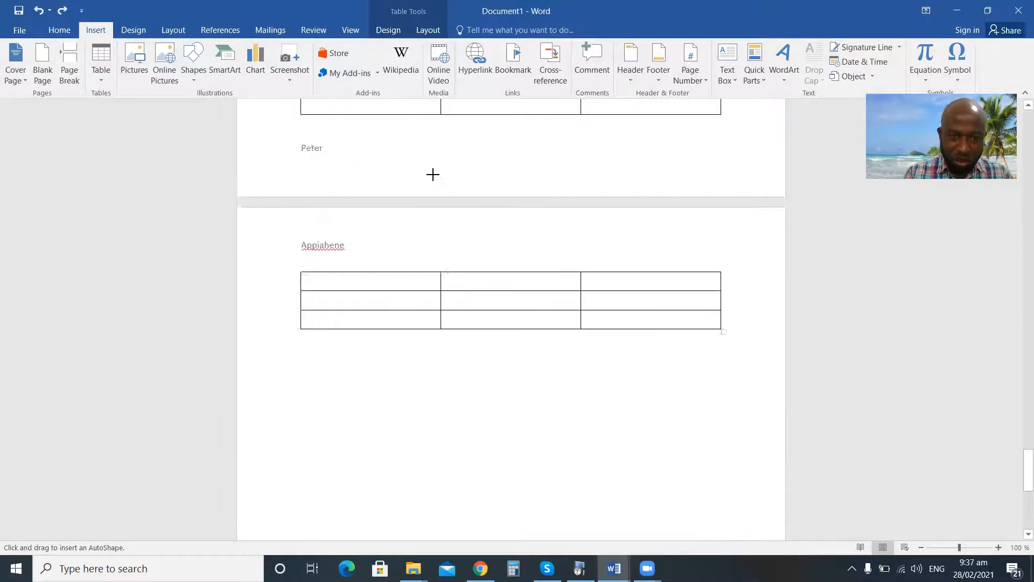
pyautogui.moveTo(442, 178)
pyautogui.mouseDown()
pyautogui.moveTo(490, 254)
pyautogui.moveTo(633, 367)
pyautogui.mouseUp()
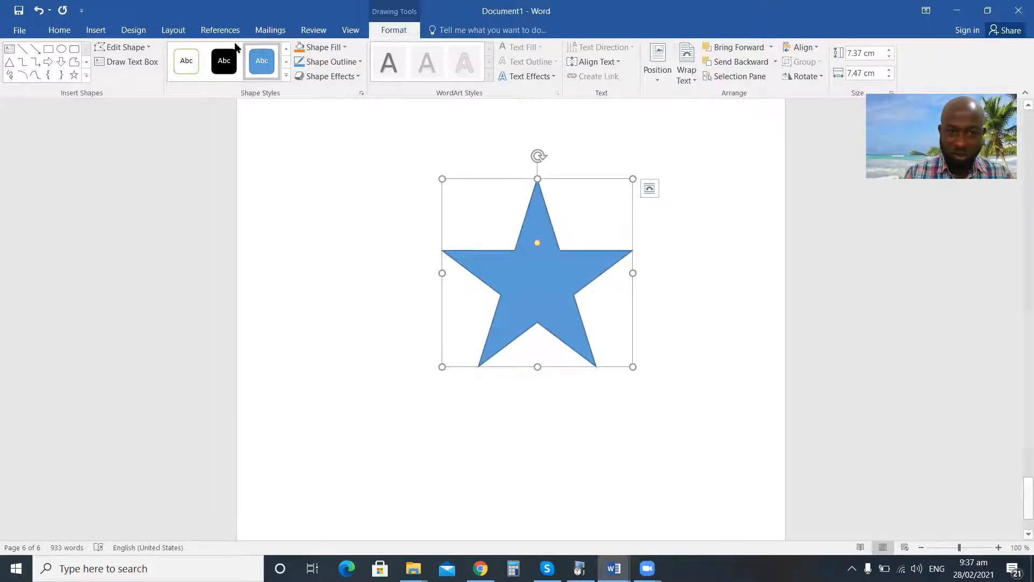
pyautogui.click(220, 67)
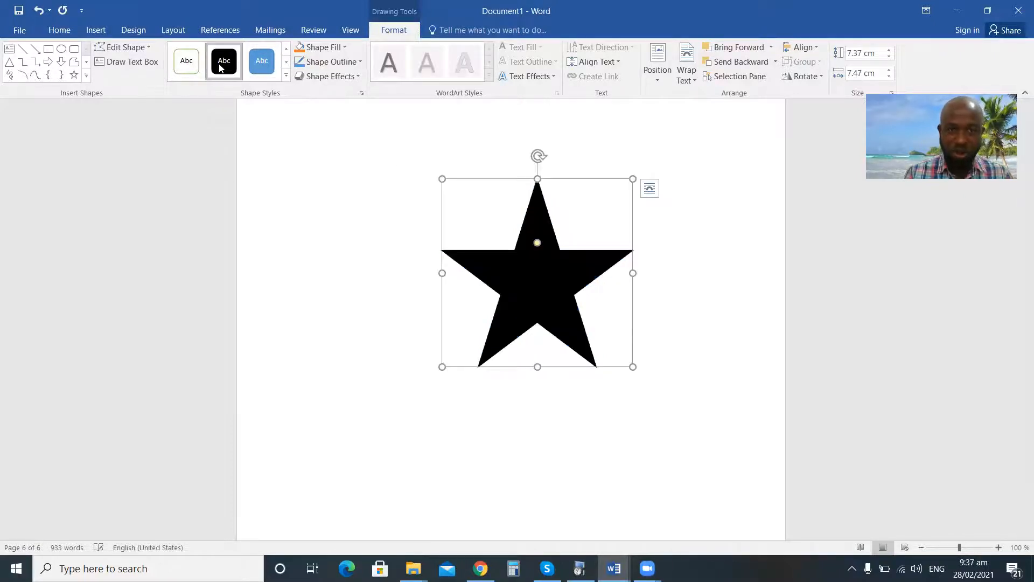
pyautogui.click(159, 140)
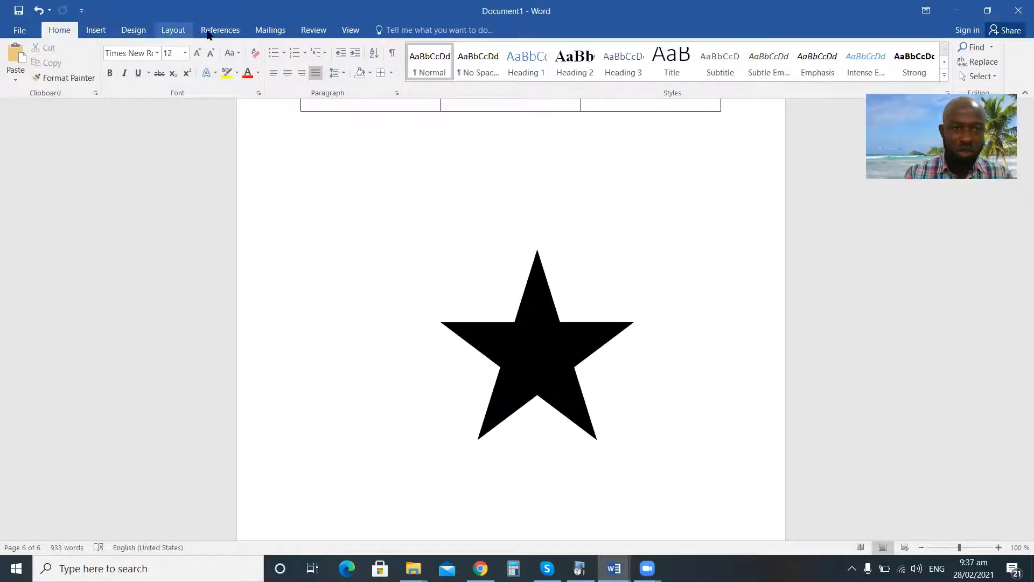
# - Draw a heart shape about 4.6 cm high and 4.2 cm wide below the black star
pyautogui.click(95, 30)
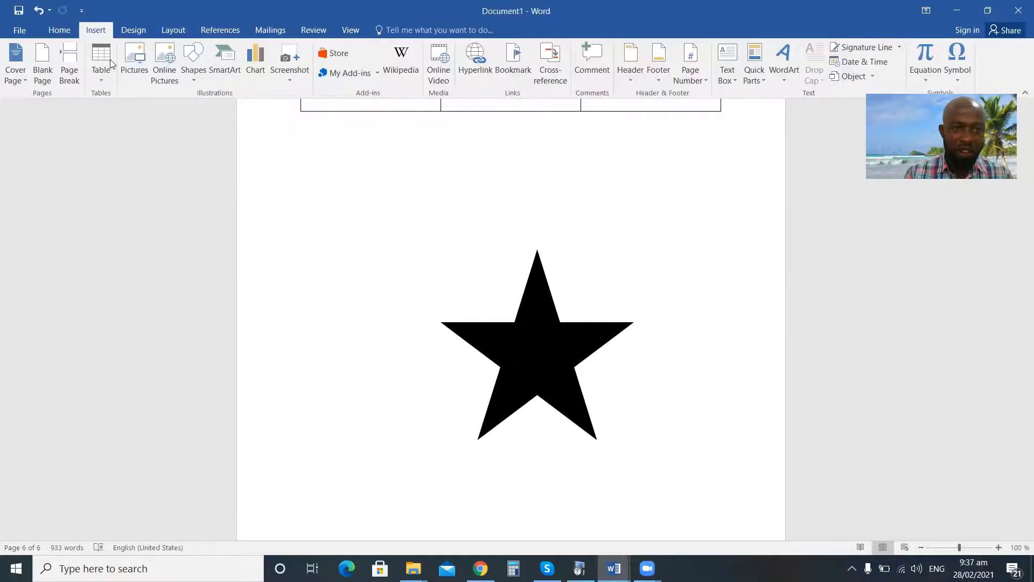
pyautogui.click(194, 75)
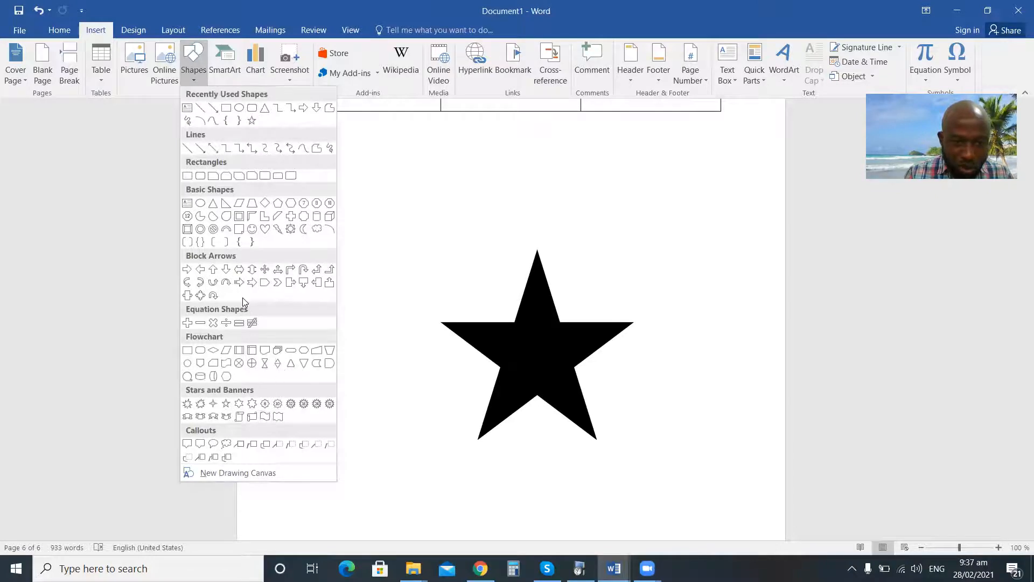
pyautogui.click(265, 231)
pyautogui.scroll(-5, 418, 234)
pyautogui.moveTo(472, 321); pyautogui.dragTo(581, 438)
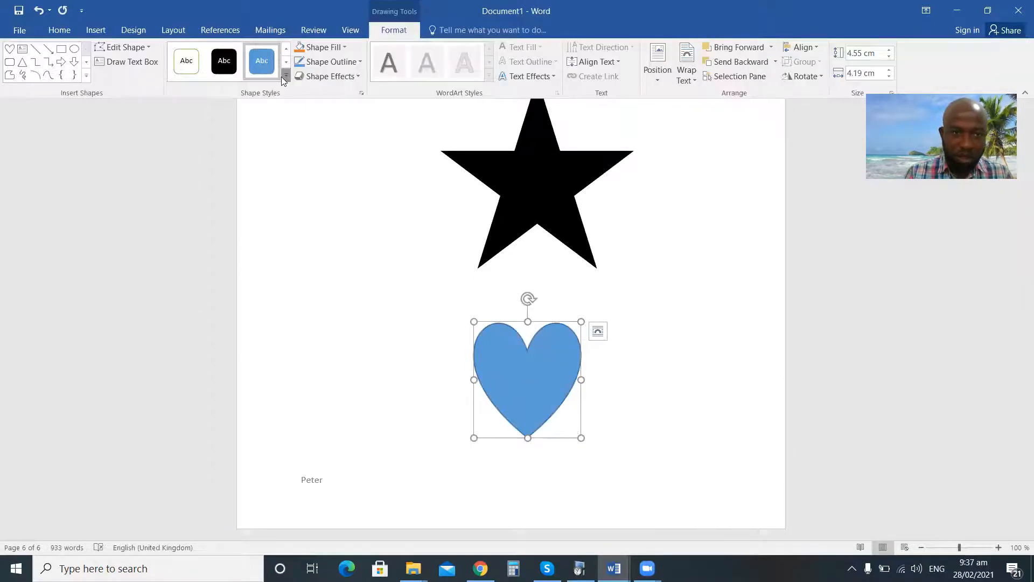
# - Browse the shape style gallery and apply the solid green preset style to the heart
pyautogui.click(284, 76)
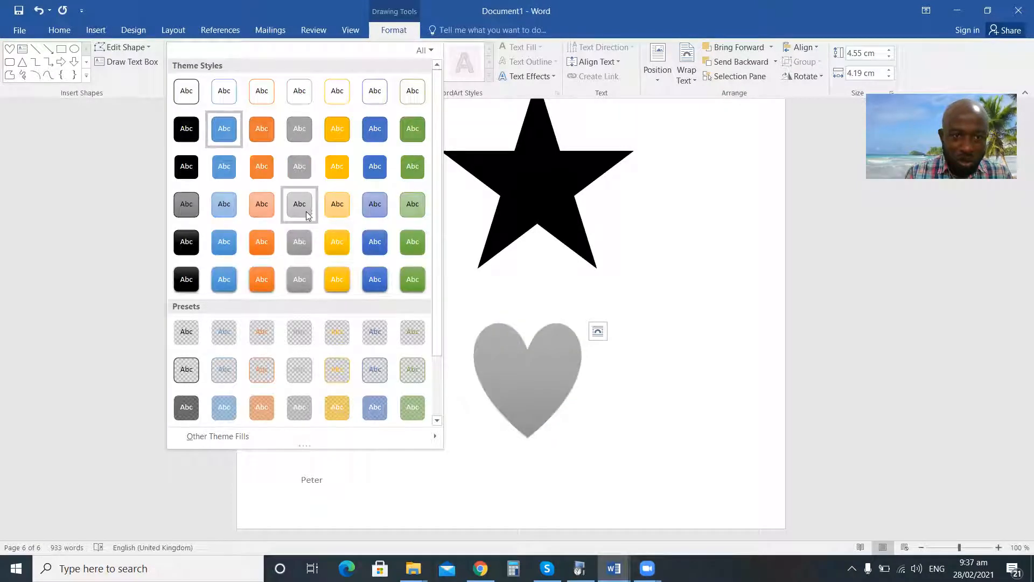
pyautogui.scroll(-2, 306, 212)
pyautogui.scroll(2, 306, 204)
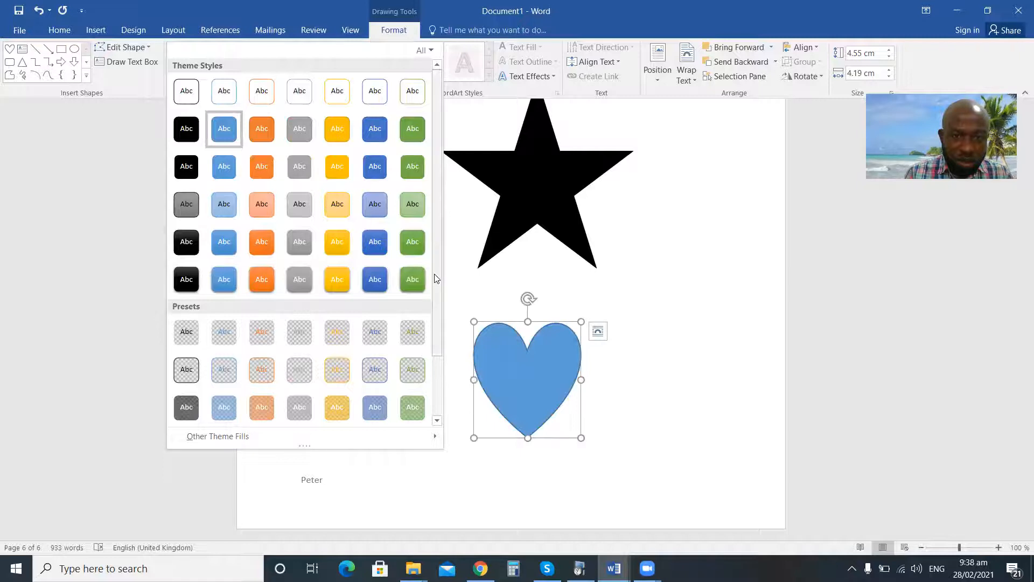
pyautogui.scroll(-2, 430, 350)
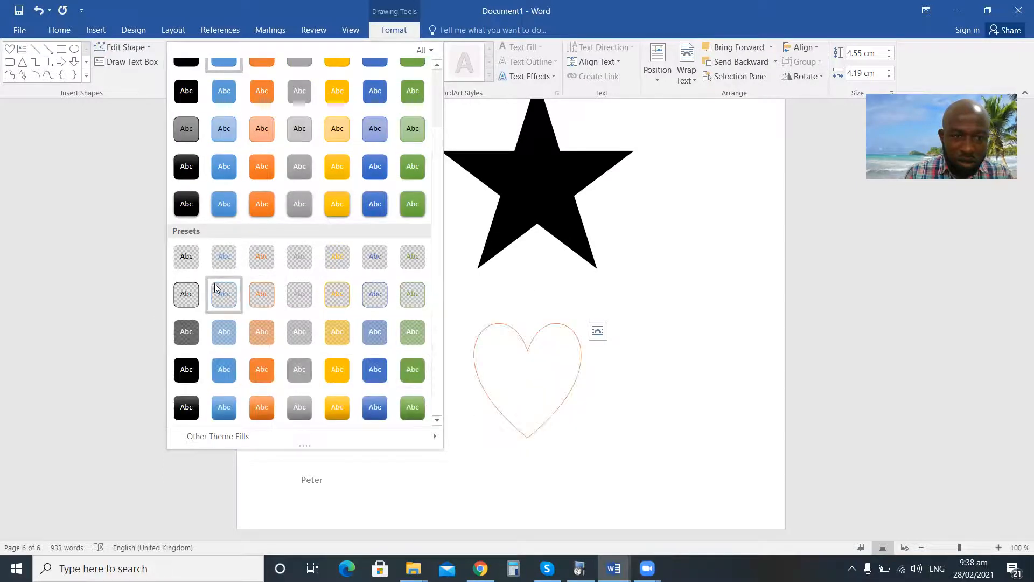
pyautogui.click(405, 371)
pyautogui.click(601, 399)
pyautogui.scroll(-3, 532, 193)
pyautogui.click(551, 370)
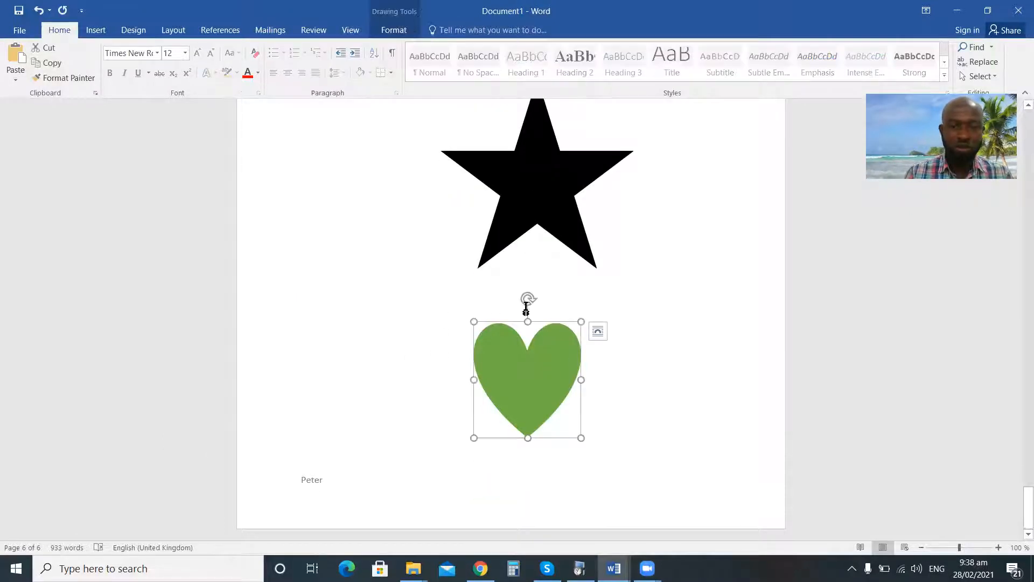
pyautogui.scroll(15, 546, 272)
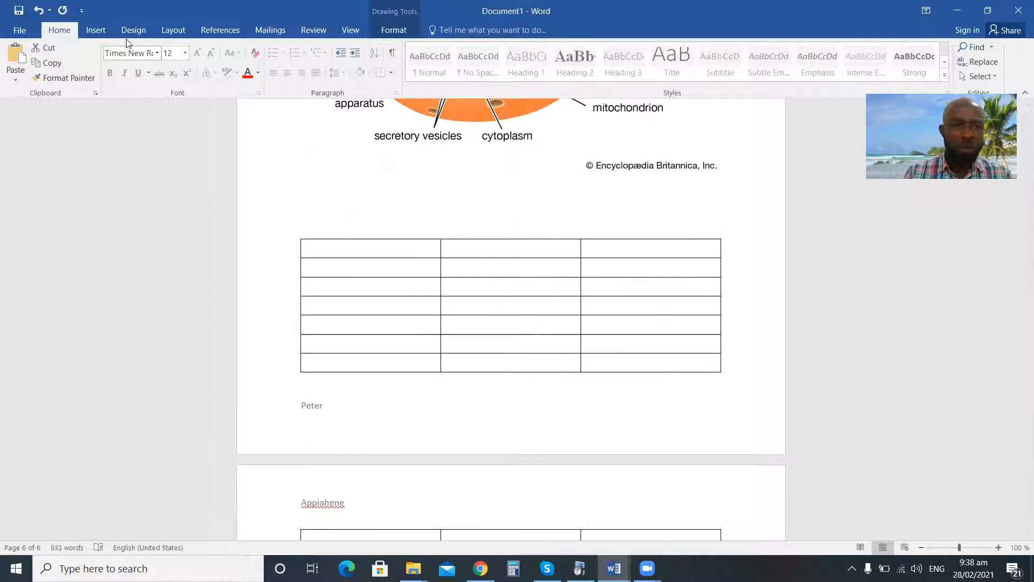
pyautogui.click(96, 31)
pyautogui.click(102, 60)
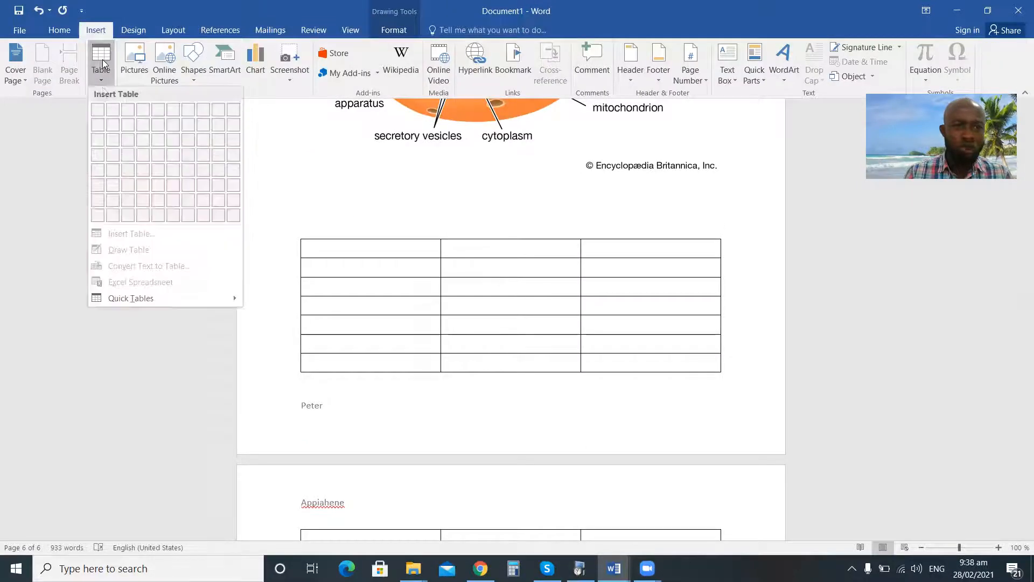
pyautogui.scroll(-15, 400, 257)
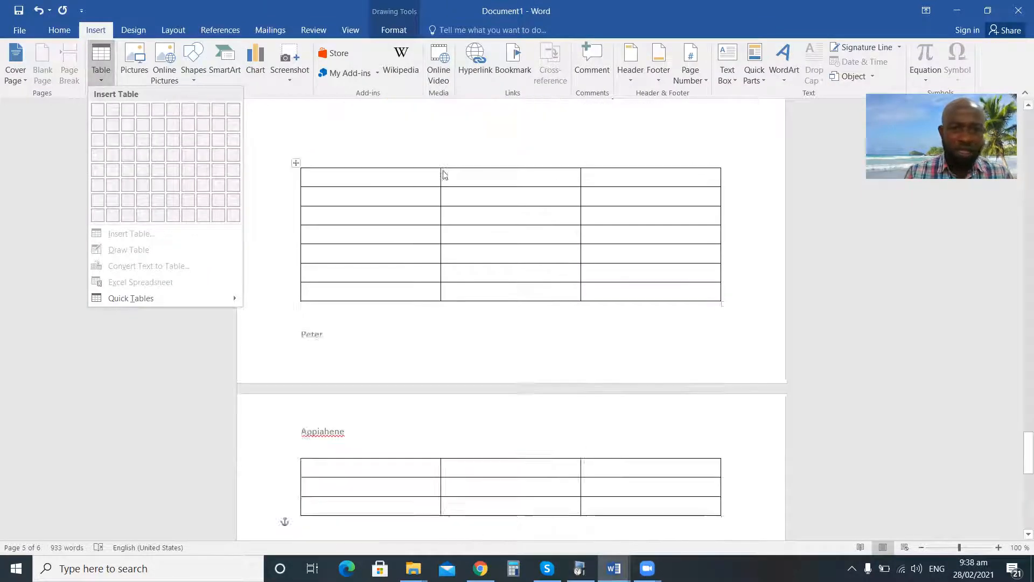
pyautogui.click(445, 310)
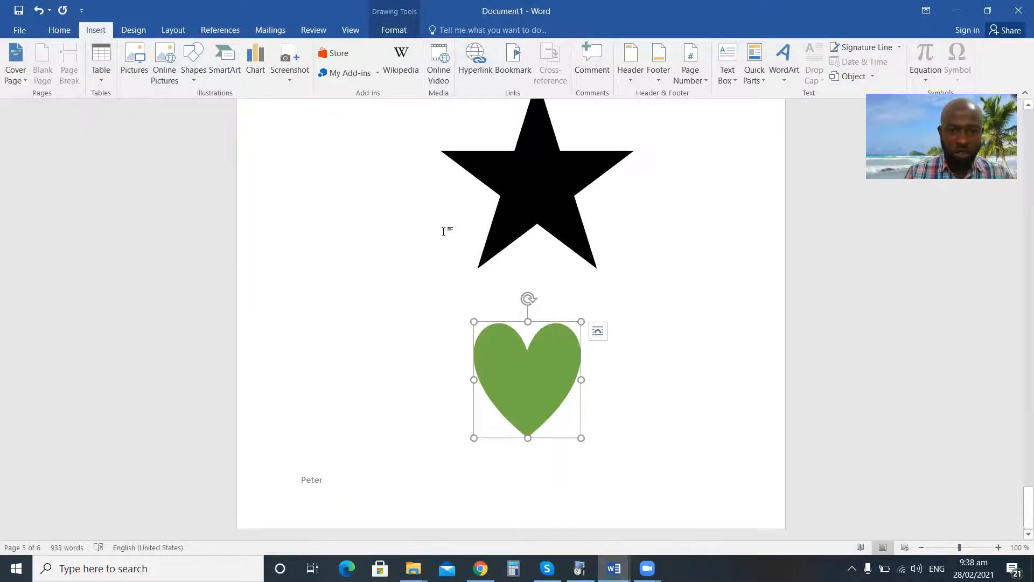
pyautogui.scroll(15, 443, 227)
pyautogui.scroll(3, 456, 239)
pyautogui.scroll(-15, 452, 340)
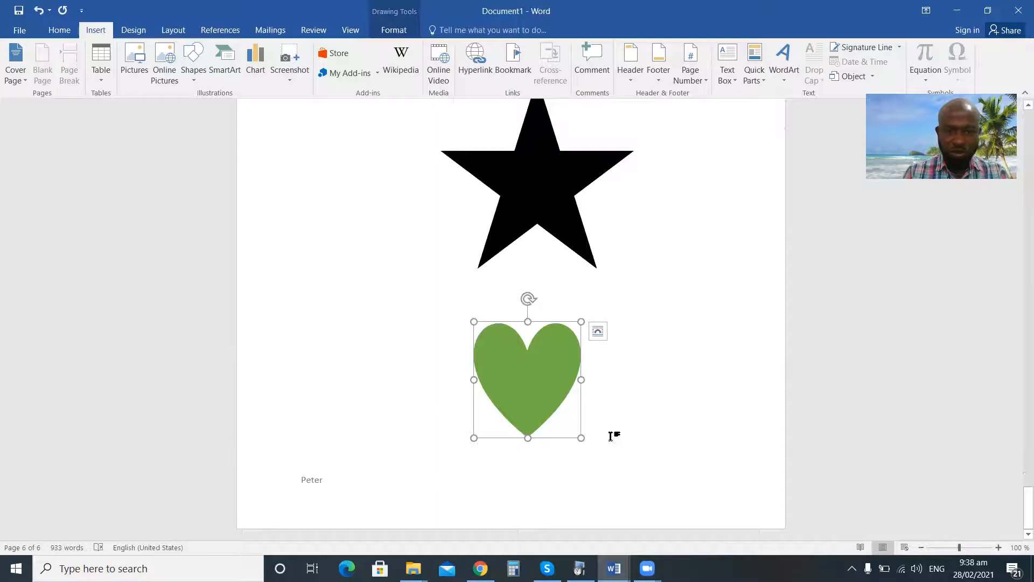
pyautogui.click(614, 432)
pyautogui.scroll(-3, 620, 428)
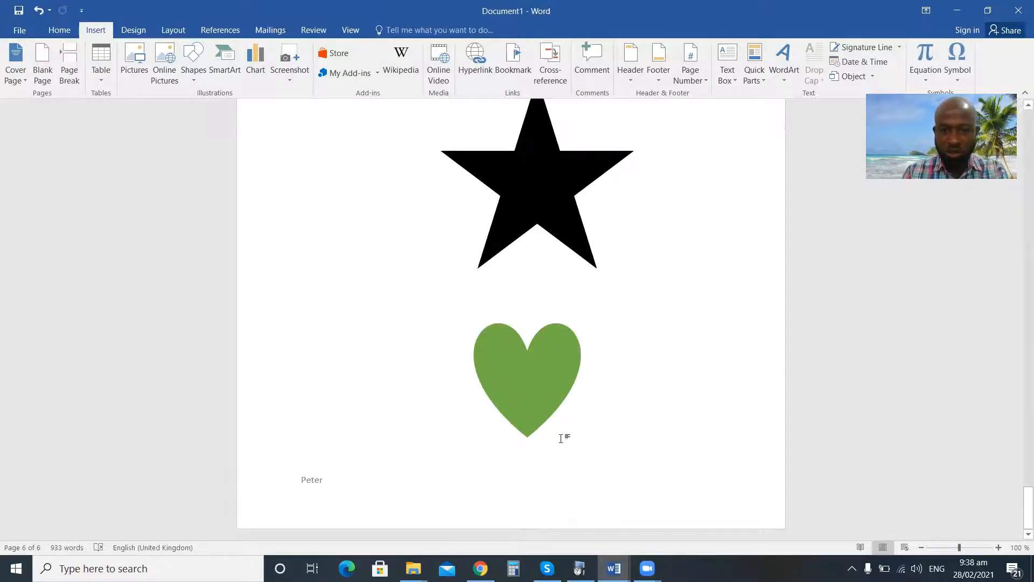
# - Move the heart and the star up below the table so they sit side by side, with the heart to the left of the star
pyautogui.moveTo(529, 344); pyautogui.dragTo(389, 266)
pyautogui.scroll(2, 519, 323)
pyautogui.moveTo(526, 316); pyautogui.dragTo(583, 204)
pyautogui.moveTo(345, 363); pyautogui.dragTo(334, 199)
pyautogui.scroll(-3, 488, 318)
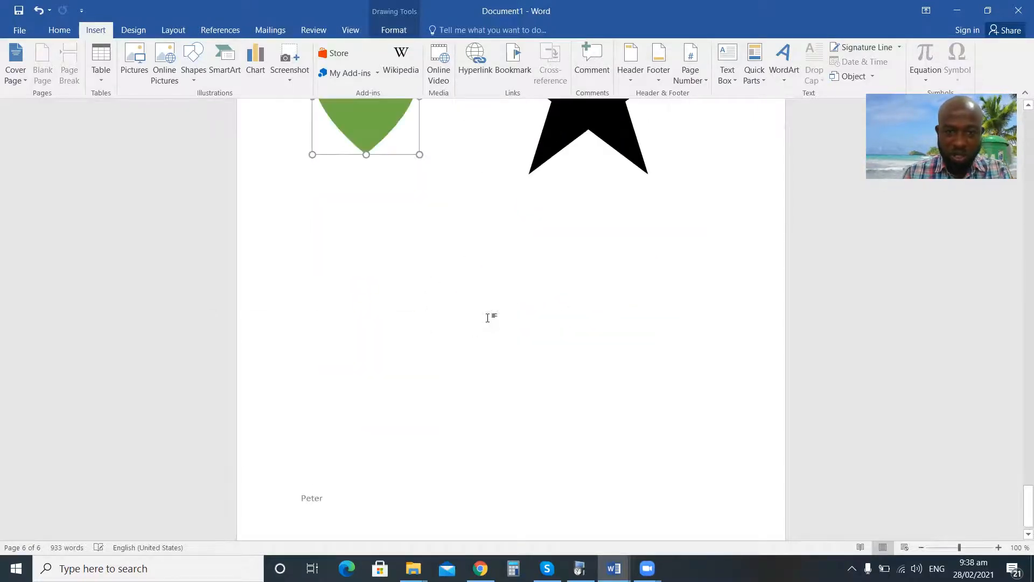
# - Place the text cursor on an empty line below the heart and star and align that line to the left
pyautogui.click(485, 315)
pyautogui.scroll(-3, 639, 212)
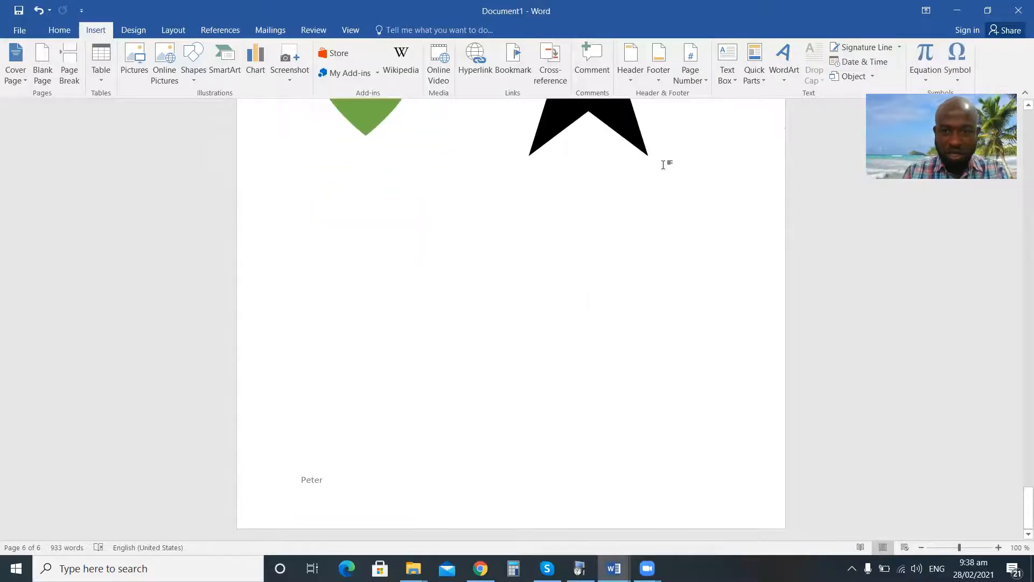
pyautogui.hotkey('ctrl', 'z')
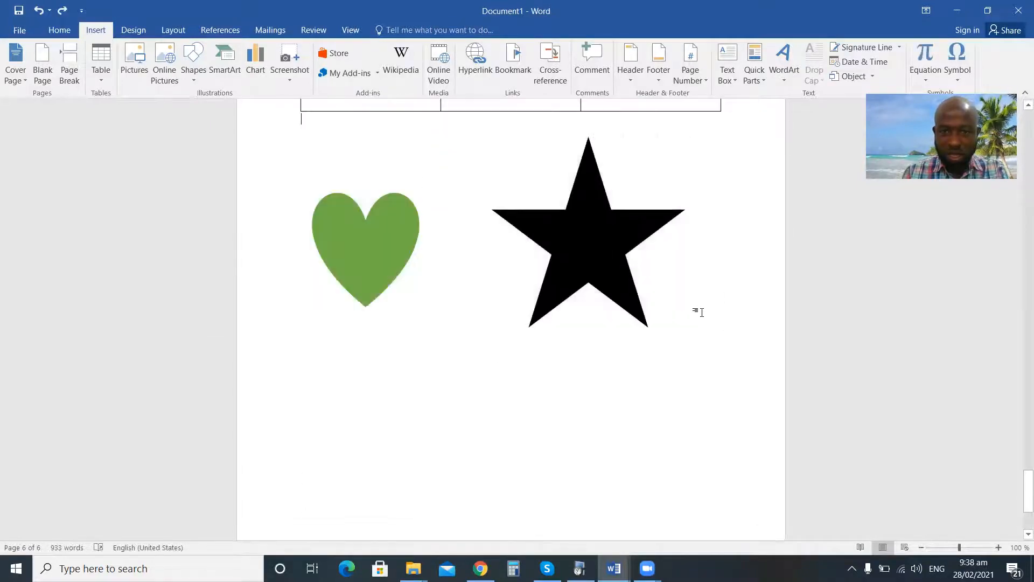
pyautogui.press('Return')
pyautogui.press('Return')
pyautogui.press('Return')
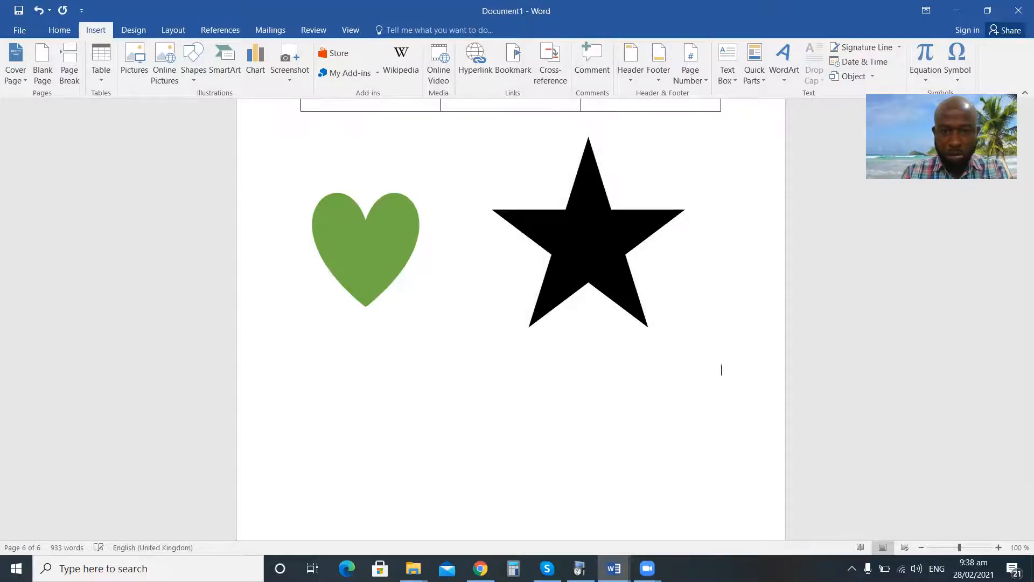
pyautogui.click(59, 29)
pyautogui.click(274, 72)
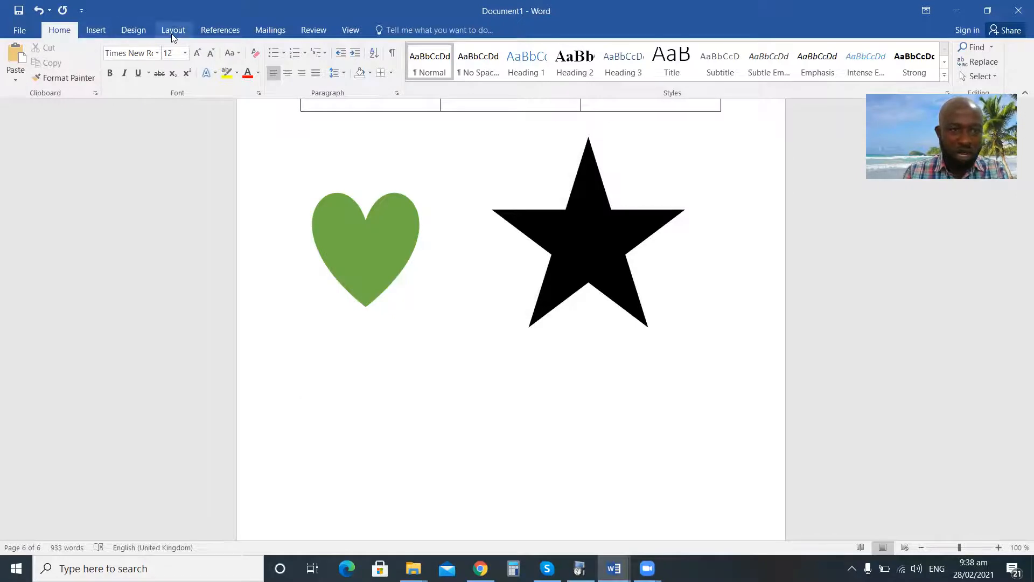
# - Draw a table frame about 4.3 cm high and 15.1 cm wide below the heart and star with the Draw Table tool
pyautogui.click(96, 30)
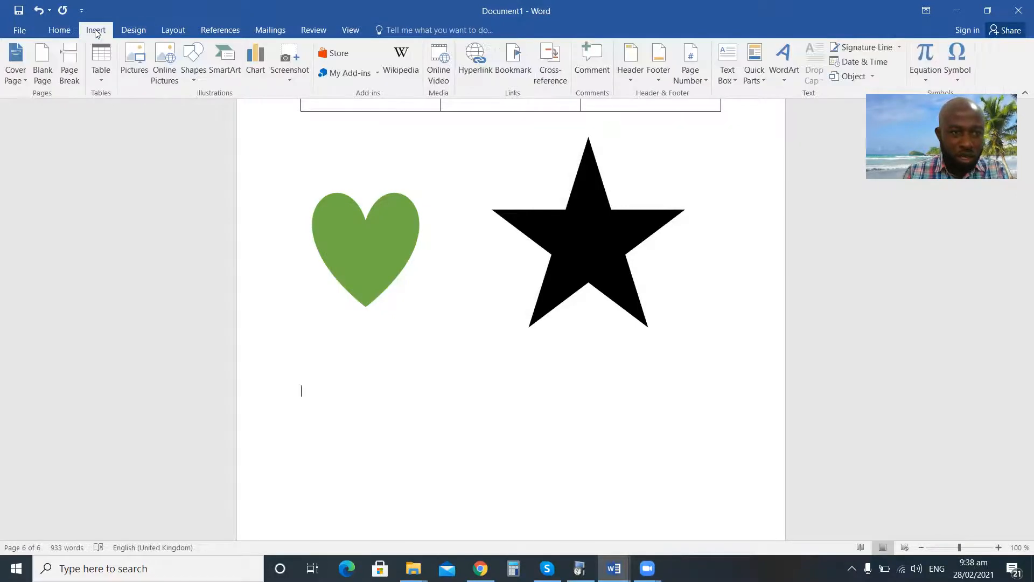
pyautogui.click(101, 72)
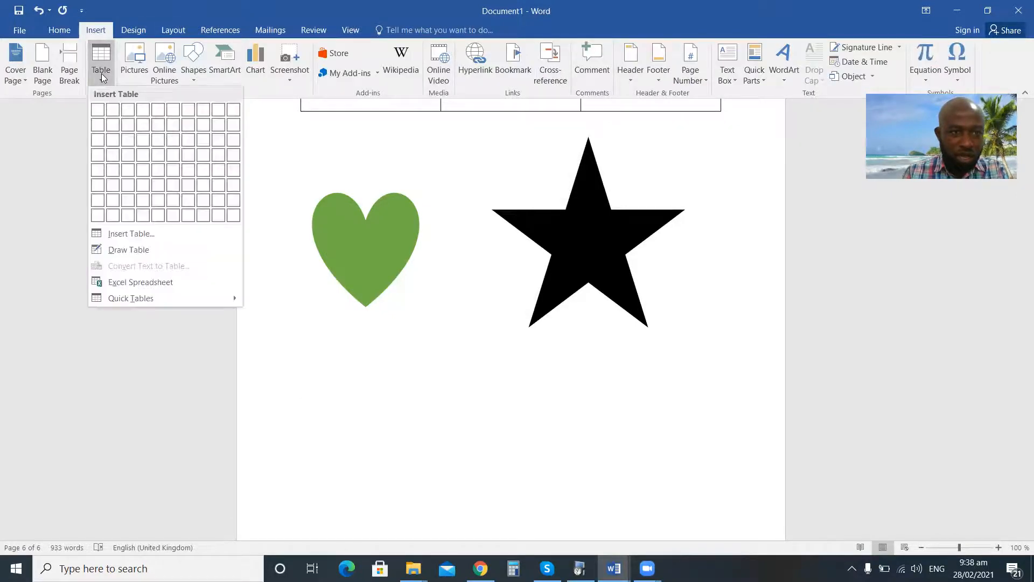
pyautogui.click(136, 248)
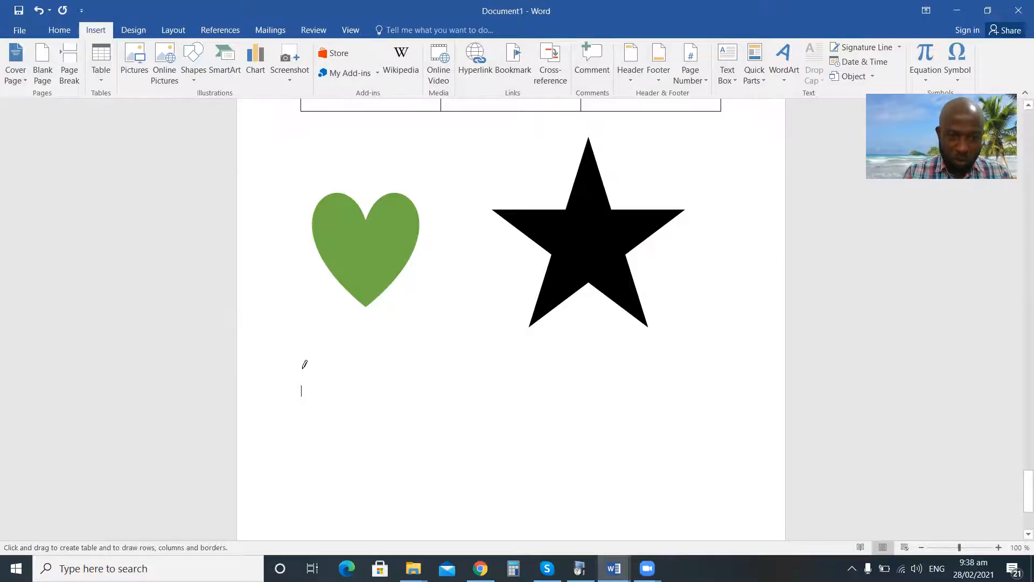
pyautogui.moveTo(302, 368)
pyautogui.mouseDown()
pyautogui.moveTo(367, 425)
pyautogui.moveTo(647, 480)
pyautogui.moveTo(688, 475)
pyautogui.mouseUp()
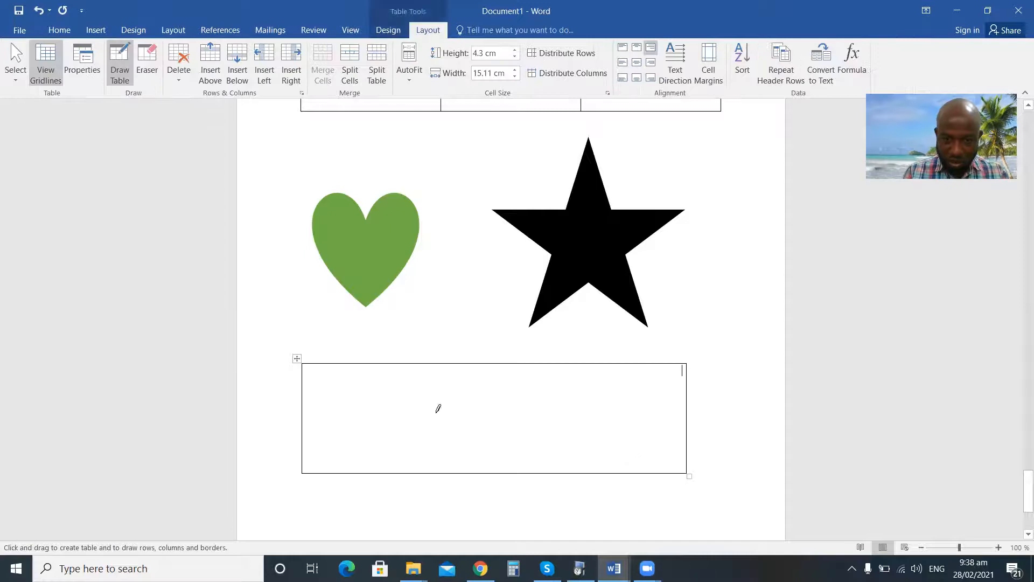
# - Try to draw a first column line inside the new table frame and undo both attempts
pyautogui.moveTo(370, 364); pyautogui.dragTo(371, 474)
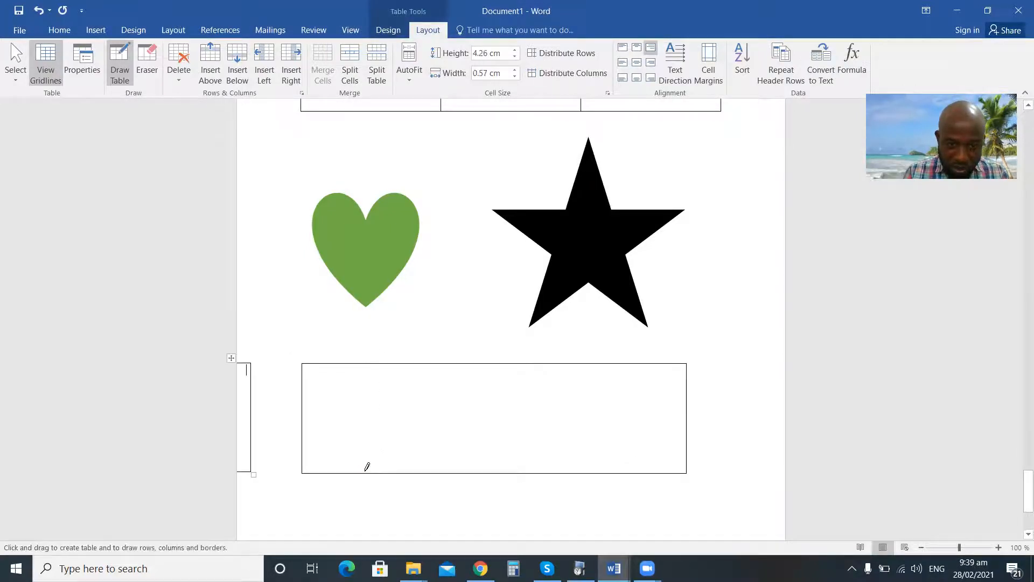
pyautogui.hotkey('ctrl', 'z')
pyautogui.moveTo(365, 358)
pyautogui.mouseDown()
pyautogui.moveTo(362, 469)
pyautogui.moveTo(351, 474)
pyautogui.moveTo(362, 473)
pyautogui.mouseUp()
pyautogui.hotkey('ctrl', 'z')
# - Draw three vertical lines inside the table frame to divide it into four columns, undoing and redrawing the misplaced second line
pyautogui.scroll(-3, 368, 274)
pyautogui.moveTo(382, 262); pyautogui.dragTo(380, 374)
pyautogui.moveTo(470, 265)
pyautogui.mouseDown()
pyautogui.moveTo(475, 370)
pyautogui.moveTo(485, 363)
pyautogui.mouseUp()
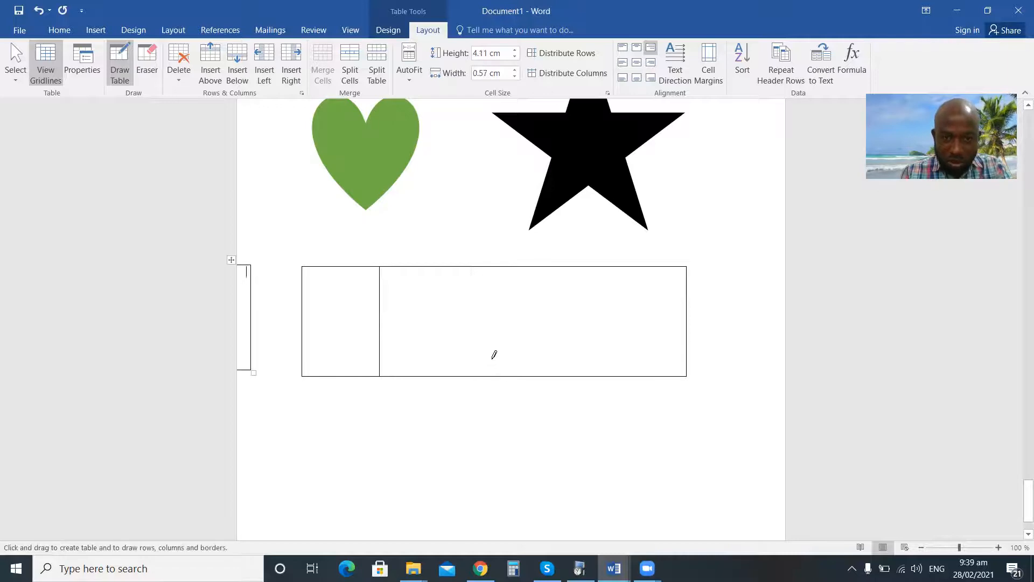
pyautogui.hotkey('ctrl', 'z')
pyautogui.moveTo(494, 263); pyautogui.dragTo(500, 362)
pyautogui.moveTo(580, 264); pyautogui.dragTo(574, 372)
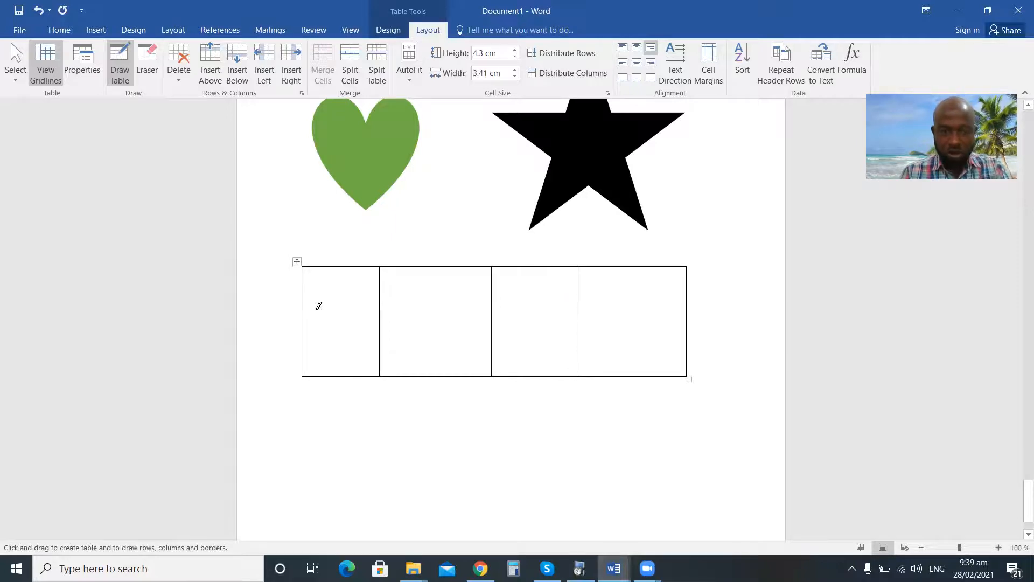
# - Draw two horizontal lines across the drawn table to divide it into three rows, and stop drawing
pyautogui.moveTo(318, 307); pyautogui.dragTo(657, 309)
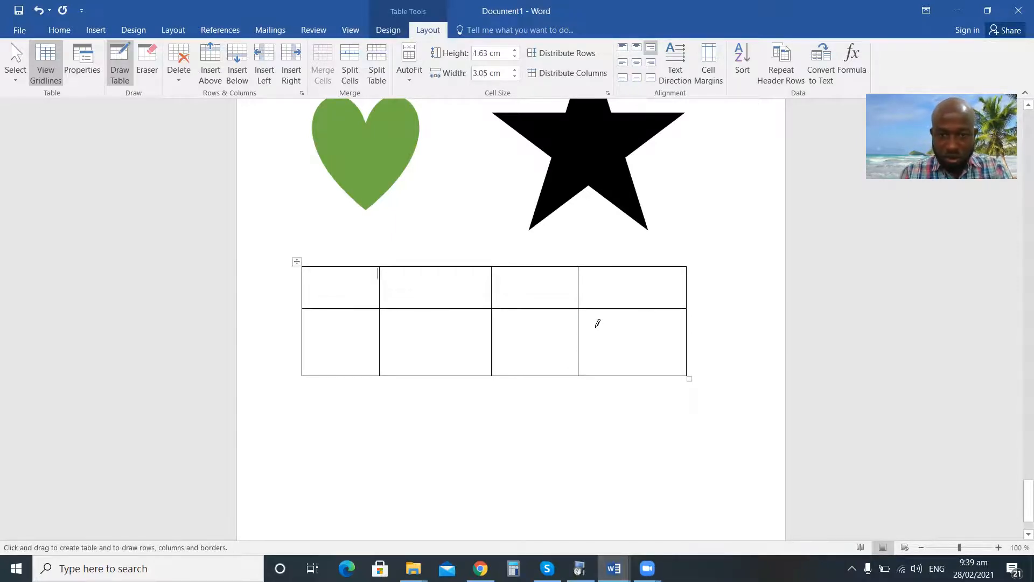
pyautogui.moveTo(308, 345); pyautogui.dragTo(667, 358)
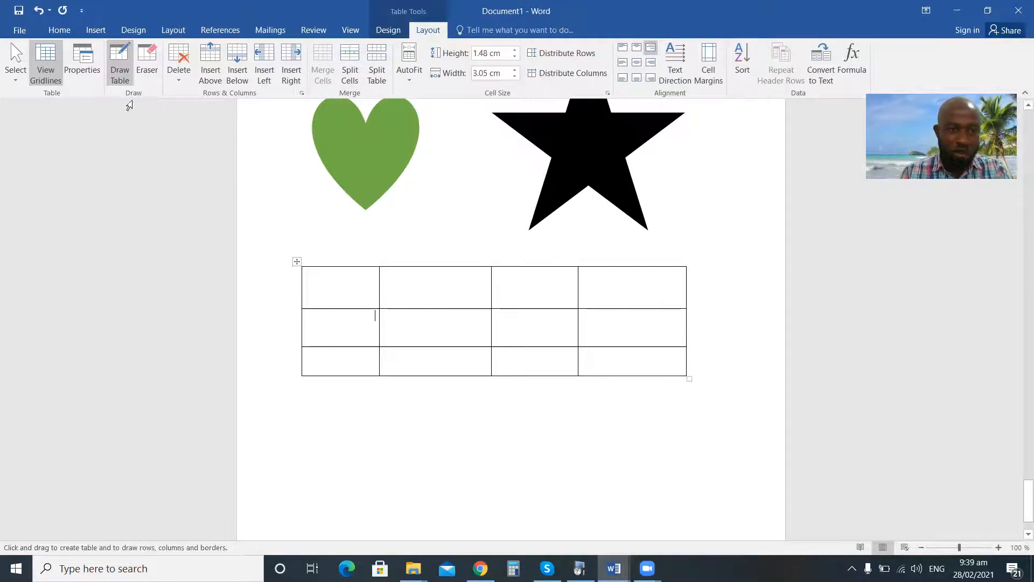
pyautogui.click(121, 69)
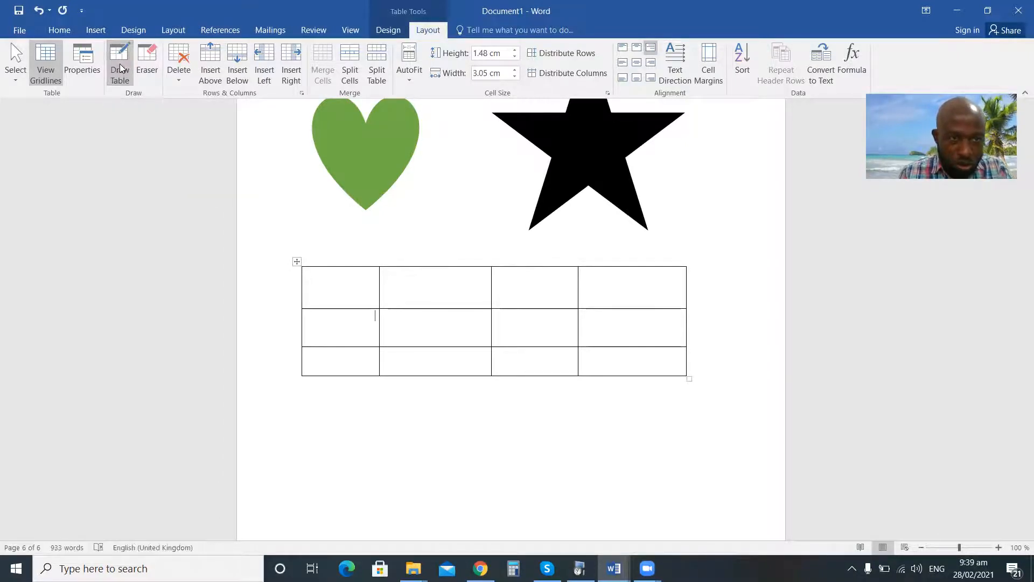
# - Draw a horizontal line through the last two cells of the table's first row with the Draw Table tool
pyautogui.click(97, 30)
pyautogui.click(101, 62)
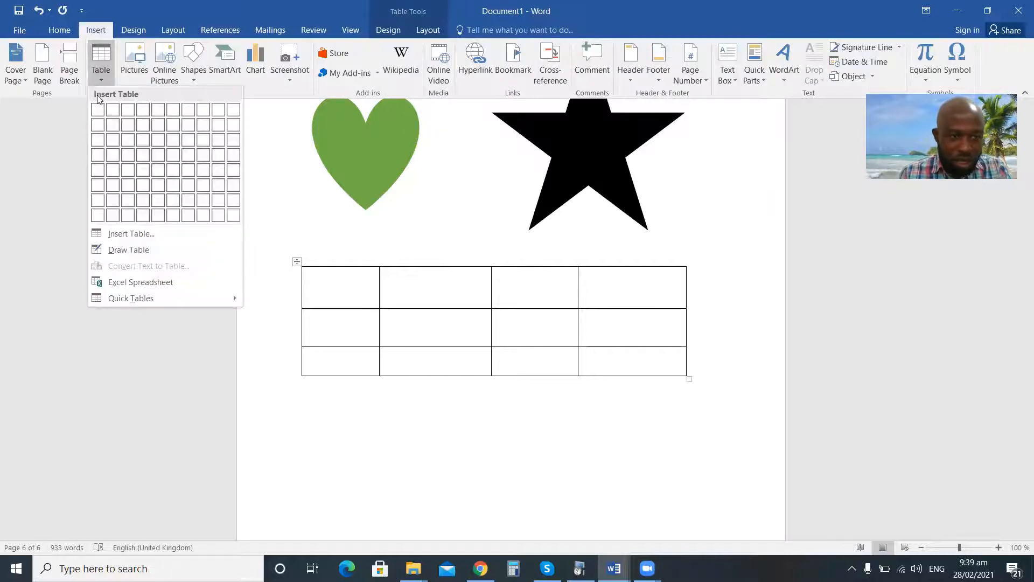
pyautogui.click(144, 252)
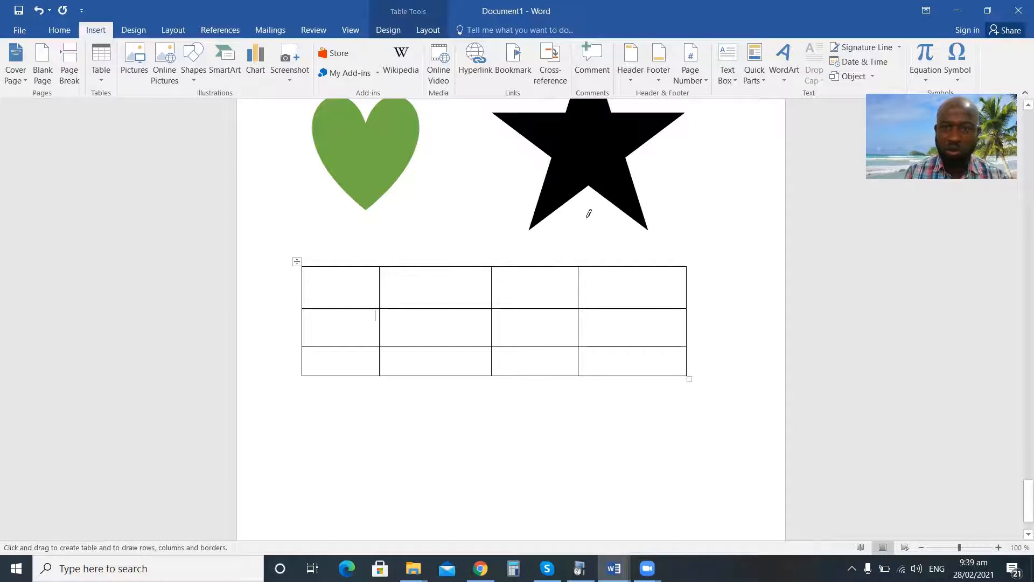
pyautogui.moveTo(503, 278)
pyautogui.mouseDown()
pyautogui.moveTo(570, 388)
pyautogui.moveTo(700, 282)
pyautogui.mouseUp()
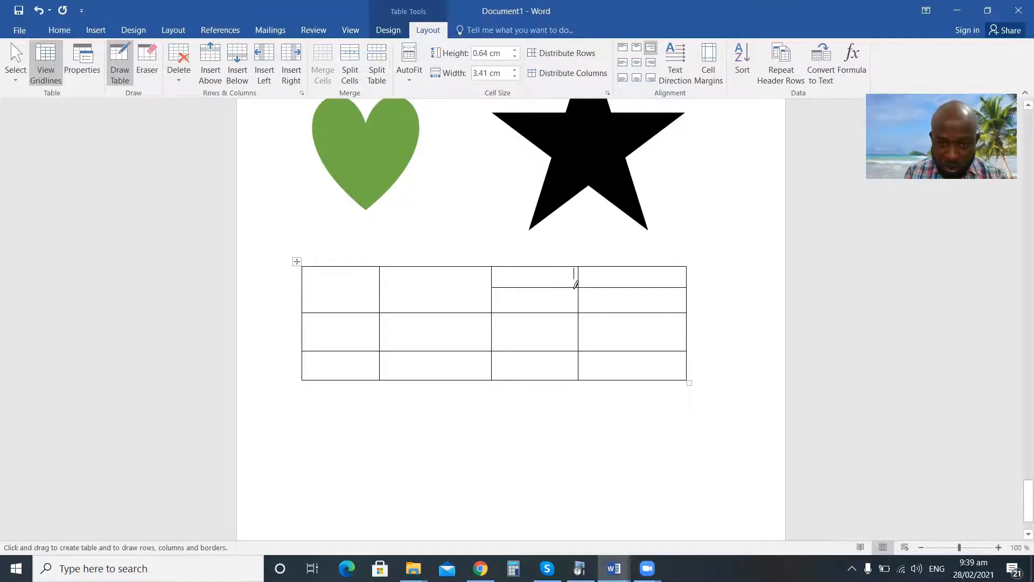
# - Erase the extra horizontal line from the third and fourth cells of the table's first row
pyautogui.click(153, 61)
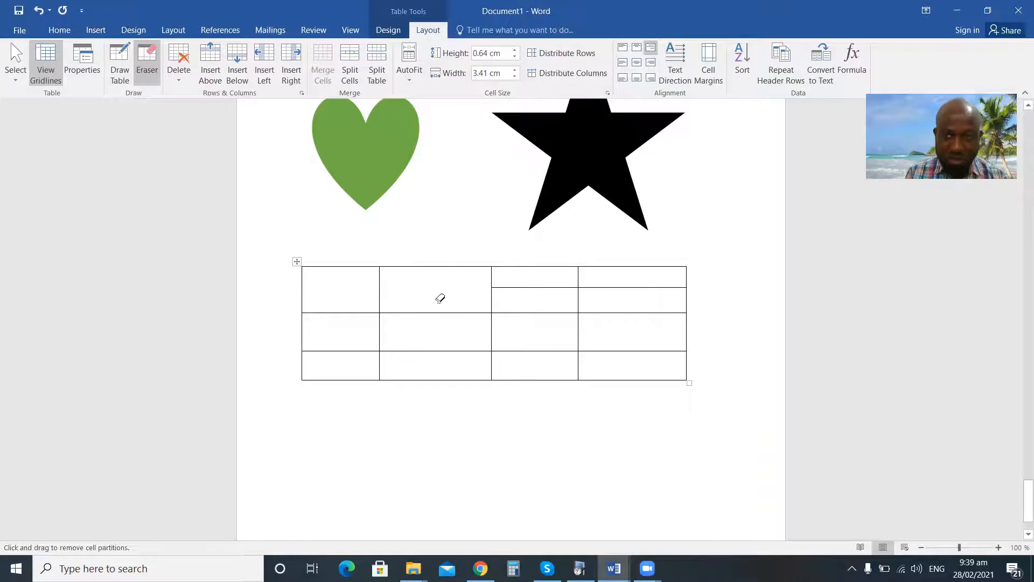
pyautogui.click(512, 286)
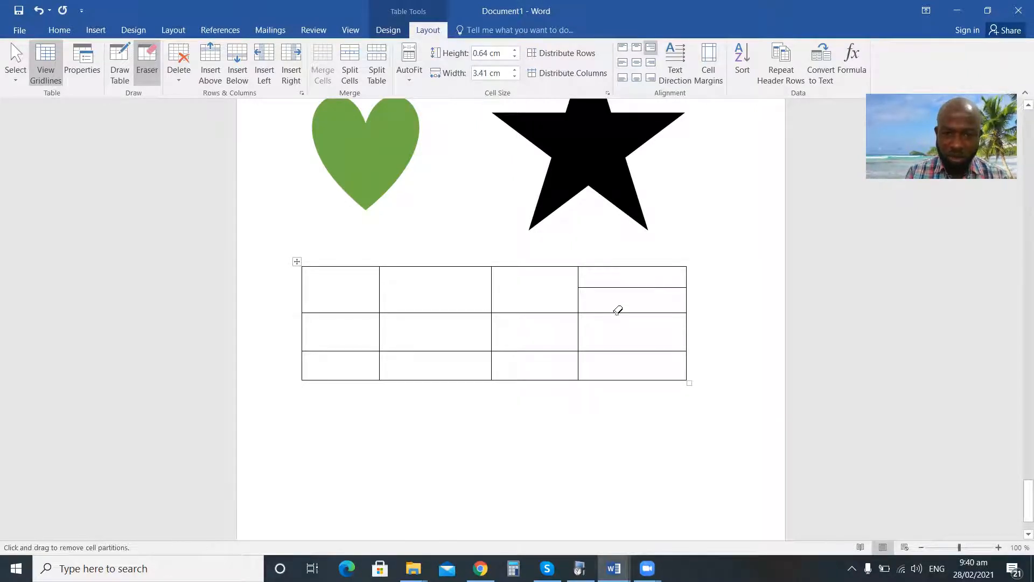
pyautogui.click(603, 287)
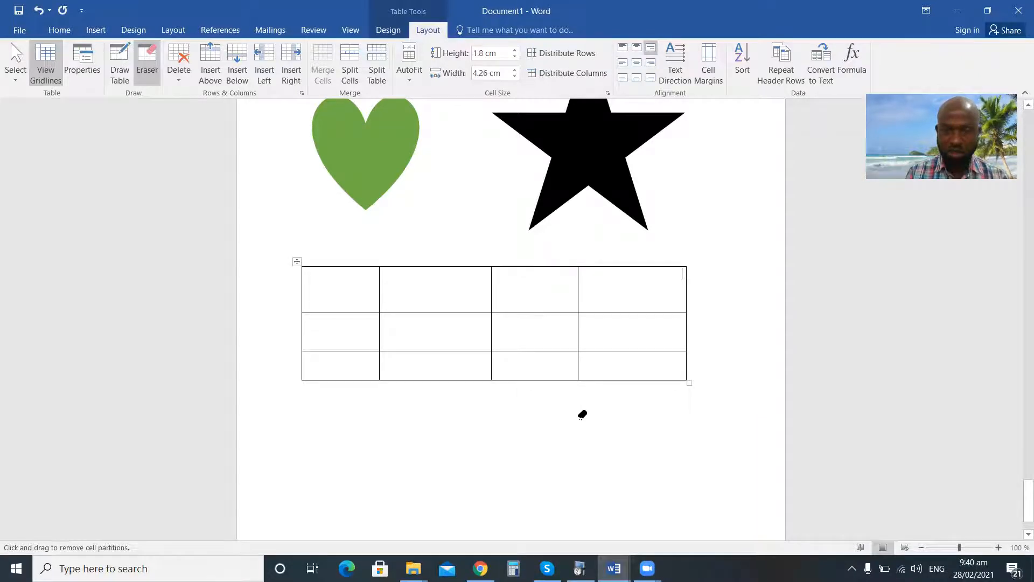
# - Leave table drawing, place the cursor below the table and continue down with blank lines onto a new page 7
pyautogui.scroll(-2, 377, 278)
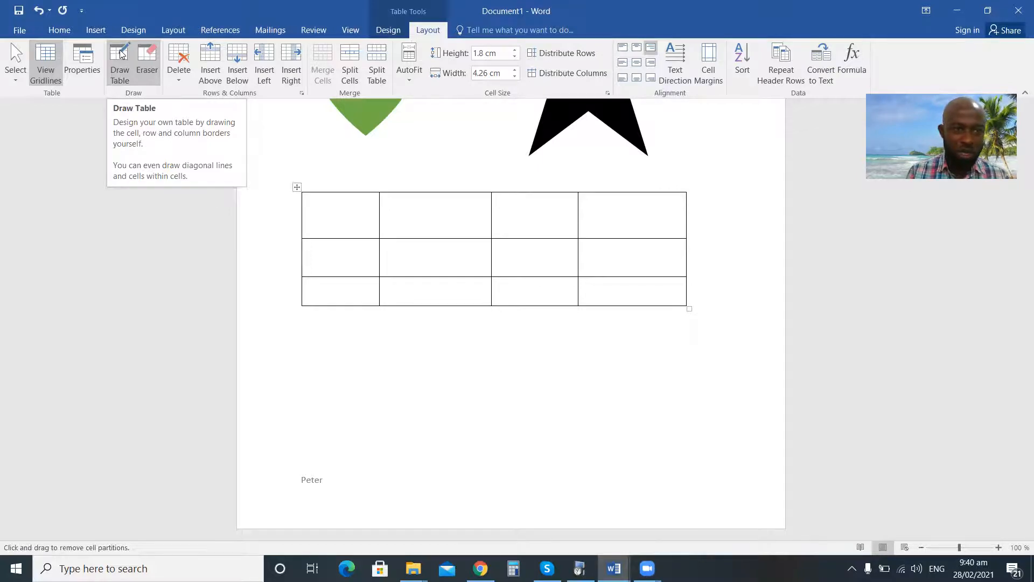
pyautogui.click(121, 54)
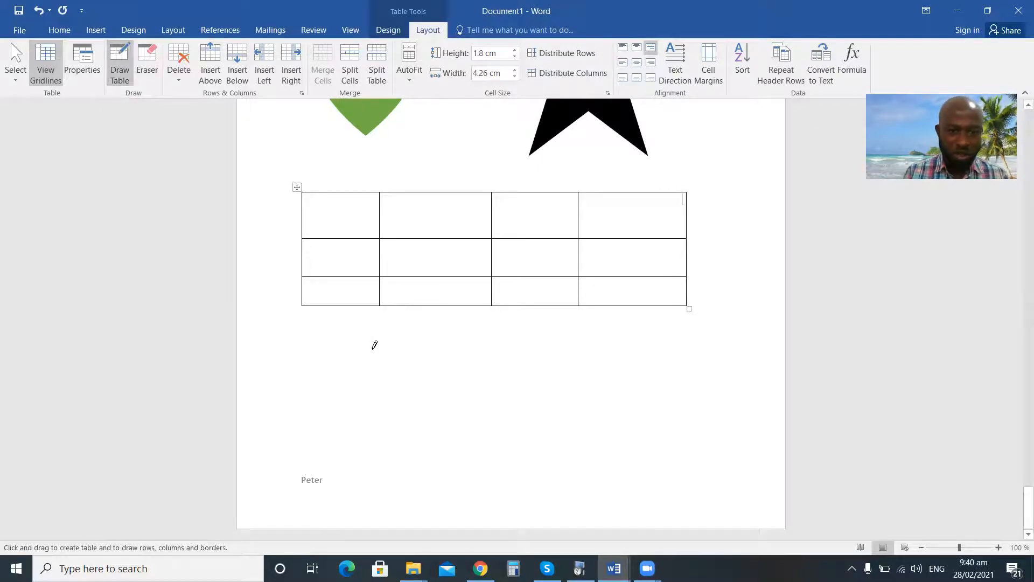
pyautogui.click(726, 308)
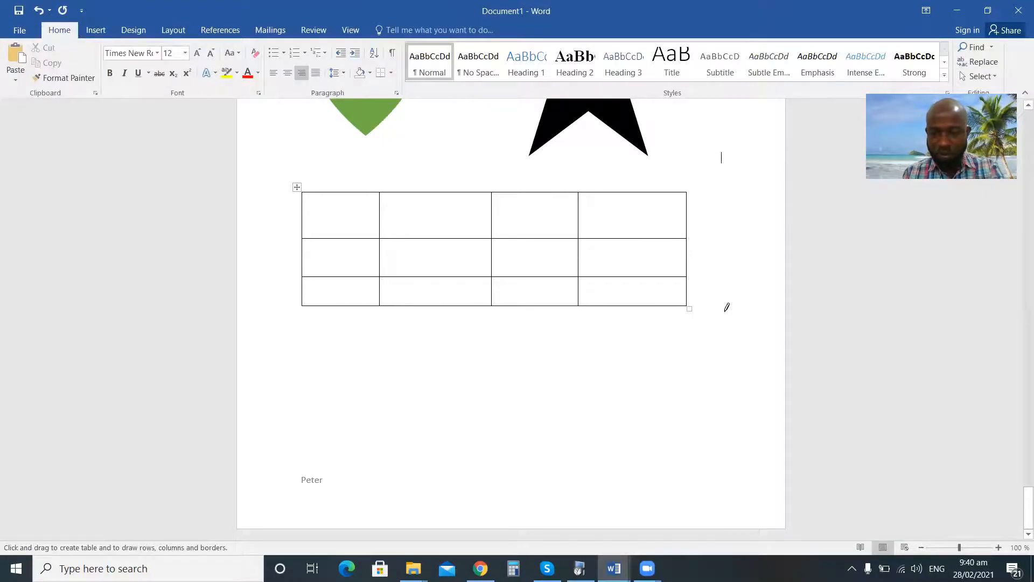
pyautogui.press('Down')
pyautogui.press('Down')
pyautogui.press('Down')
pyautogui.press('Down')
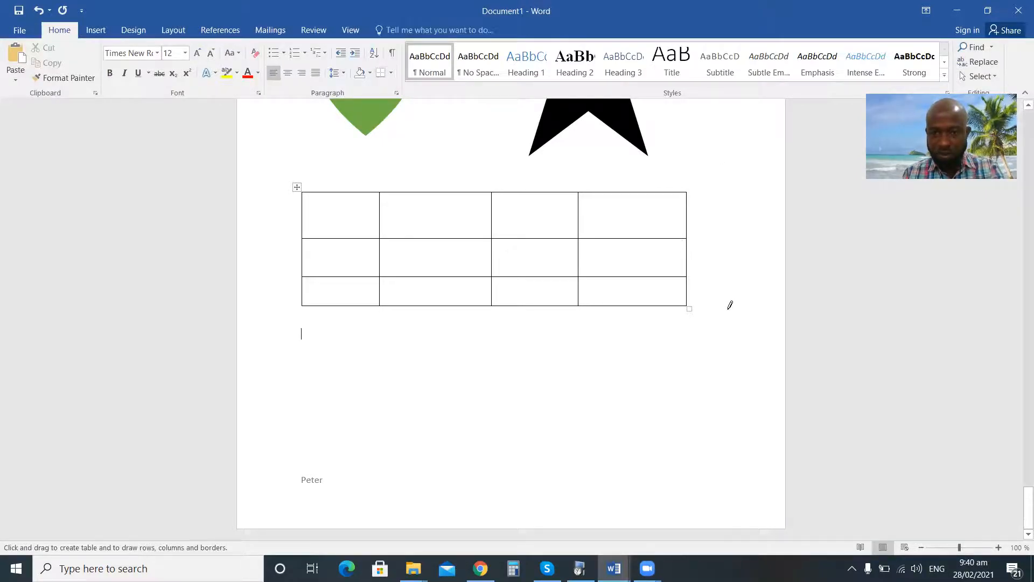
pyautogui.press('Down')
pyautogui.press('Down')
pyautogui.press('Down')
pyautogui.press('Down')
pyautogui.press('Down')
pyautogui.press('Down')
pyautogui.press('Down')
pyautogui.press('Down')
pyautogui.press('Down')
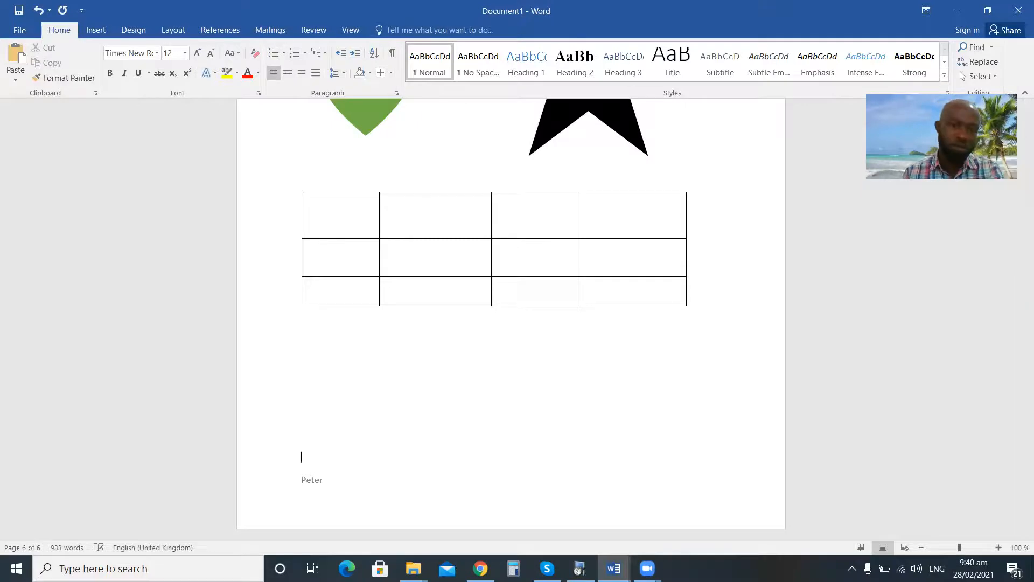
pyautogui.scroll(-10, 643, 286)
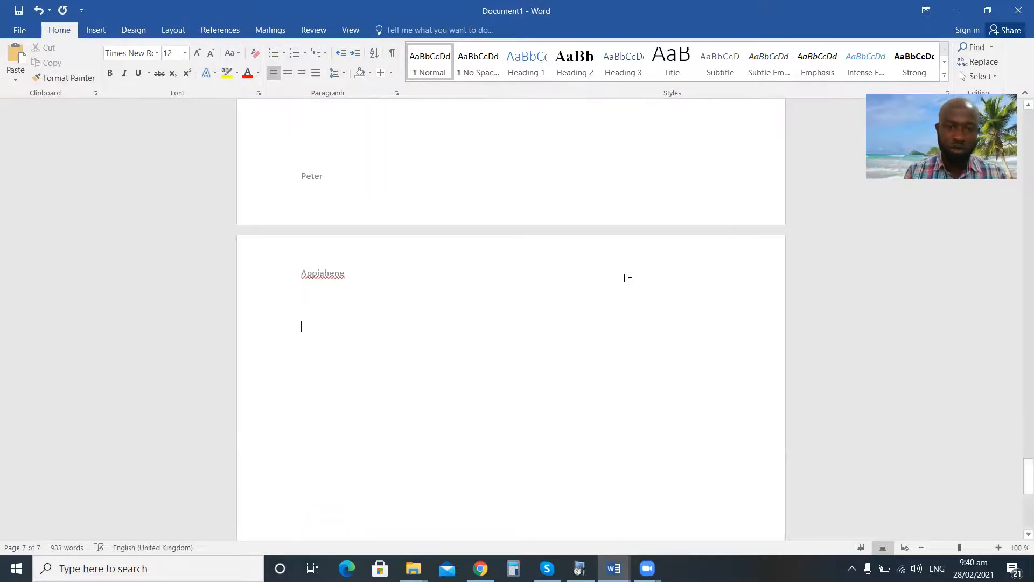
pyautogui.click(96, 30)
pyautogui.click(101, 63)
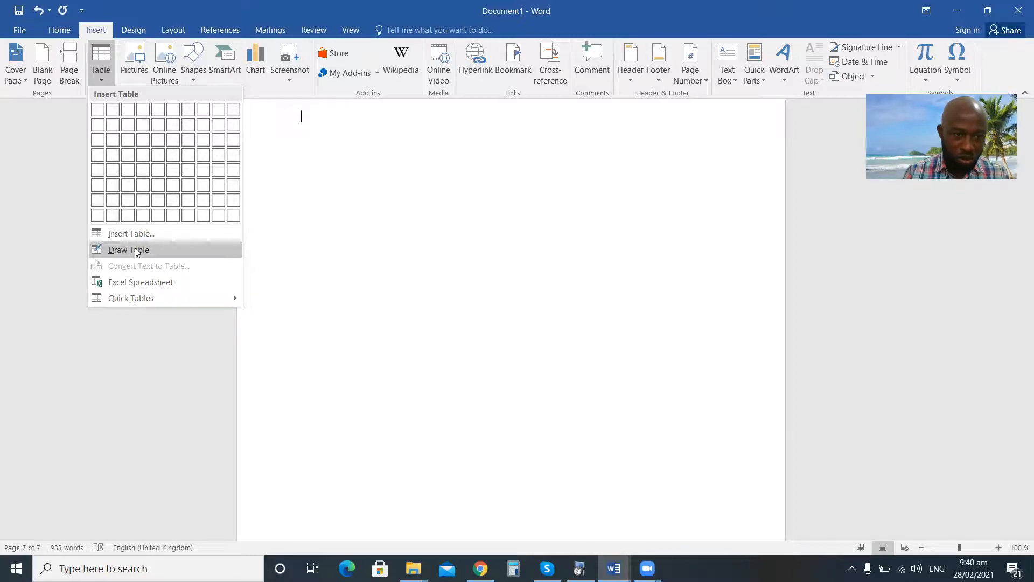
pyautogui.click(136, 250)
pyautogui.moveTo(420, 260)
pyautogui.mouseDown()
pyautogui.moveTo(415, 473)
pyautogui.moveTo(419, 503)
pyautogui.moveTo(443, 507)
pyautogui.mouseUp()
pyautogui.moveTo(443, 258)
pyautogui.mouseDown()
pyautogui.moveTo(583, 262)
pyautogui.moveTo(592, 384)
pyautogui.mouseUp()
pyautogui.hotkey('ctrl', 'z')
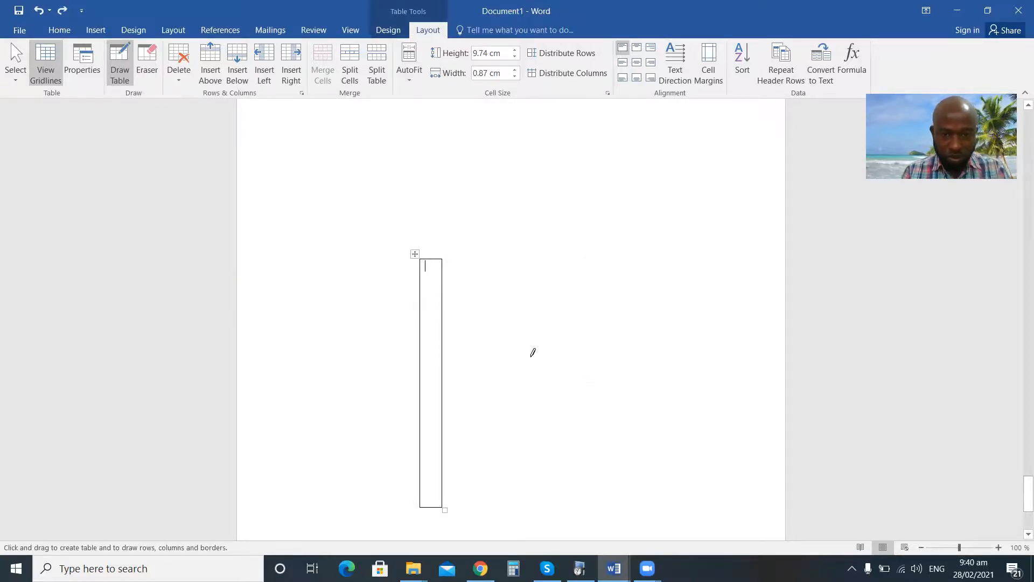
pyautogui.moveTo(455, 260)
pyautogui.mouseDown()
pyautogui.moveTo(545, 280)
pyautogui.moveTo(570, 354)
pyautogui.mouseUp()
pyautogui.hotkey('ctrl', 'z')
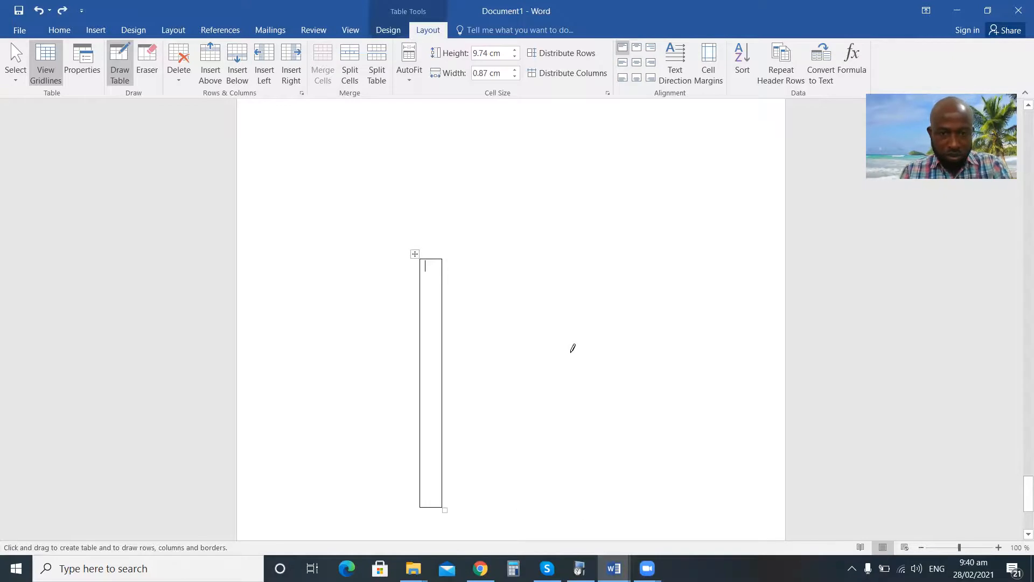
pyautogui.click(119, 63)
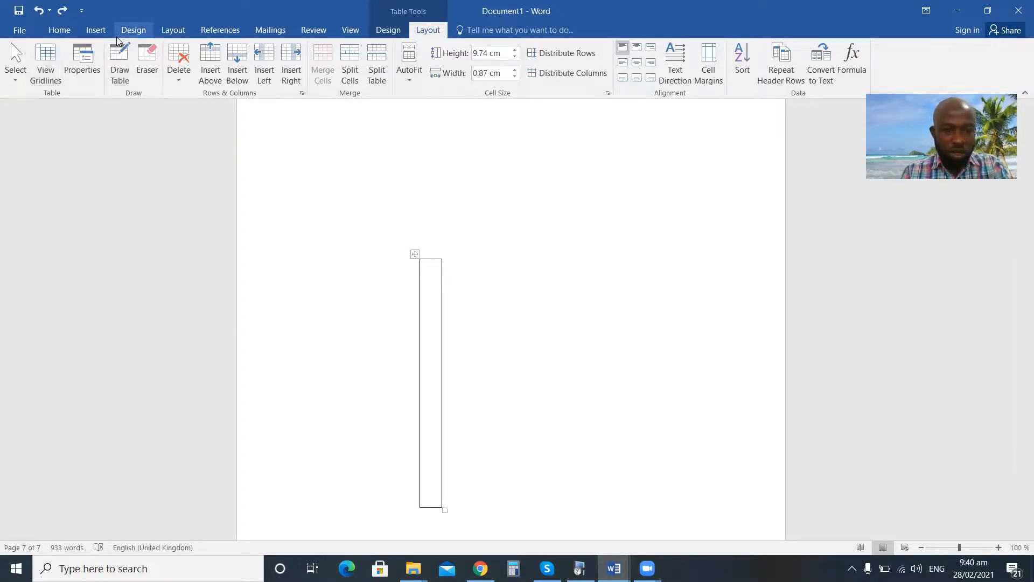
pyautogui.hotkey('ctrl', 'z')
# - Draw a vertical straight line about 9.9 cm long in the middle of the blank page 7 as a flagpole
pyautogui.click(134, 31)
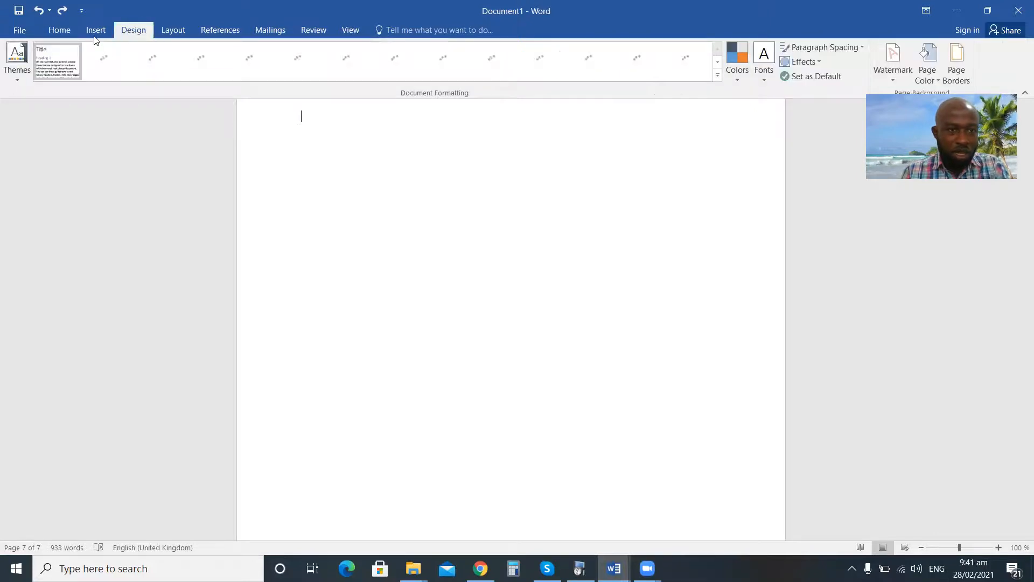
pyautogui.click(96, 30)
pyautogui.click(101, 65)
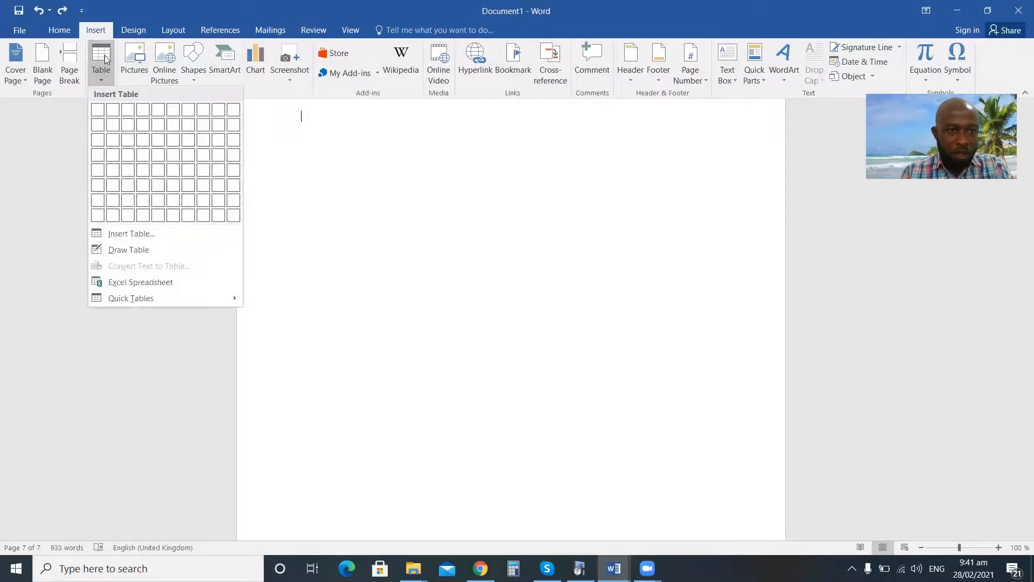
pyautogui.click(191, 62)
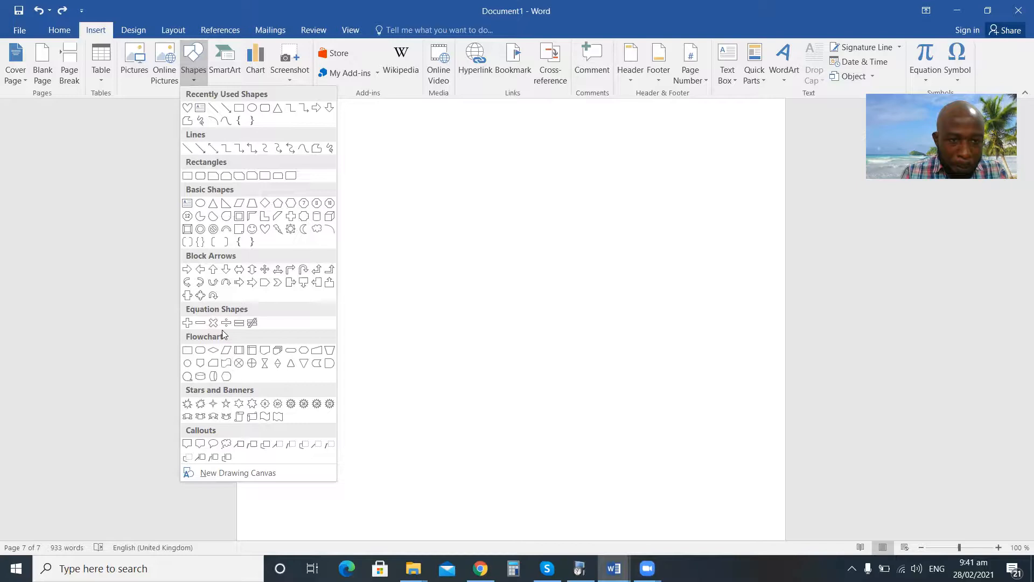
pyautogui.click(187, 148)
pyautogui.moveTo(416, 224)
pyautogui.mouseDown()
pyautogui.moveTo(418, 404)
pyautogui.moveTo(404, 448)
pyautogui.moveTo(415, 477)
pyautogui.mouseUp()
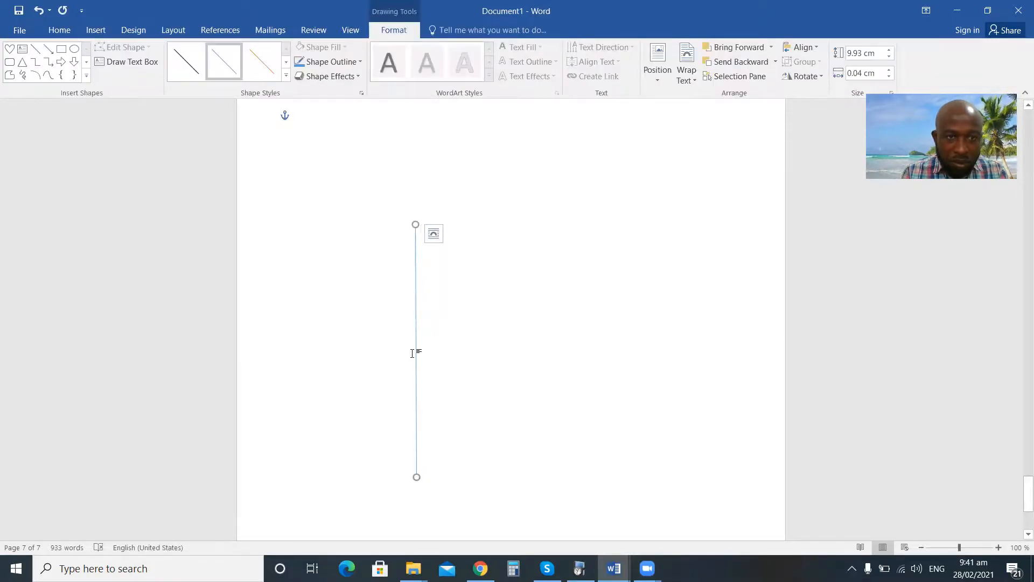
# - Apply the thickest black theme line style to the vertical line and deselect it
pyautogui.click(286, 76)
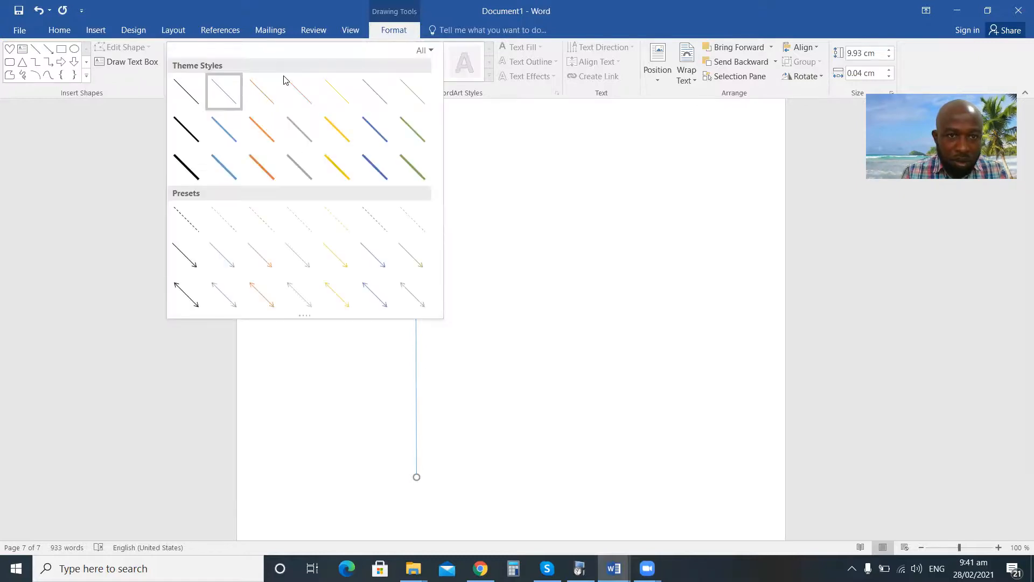
pyautogui.click(186, 166)
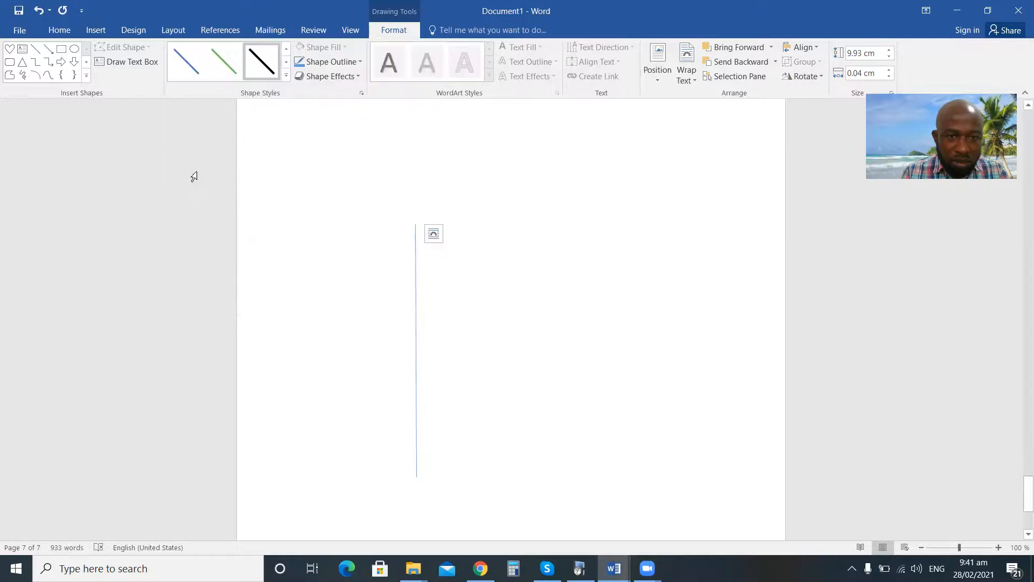
pyautogui.click(297, 164)
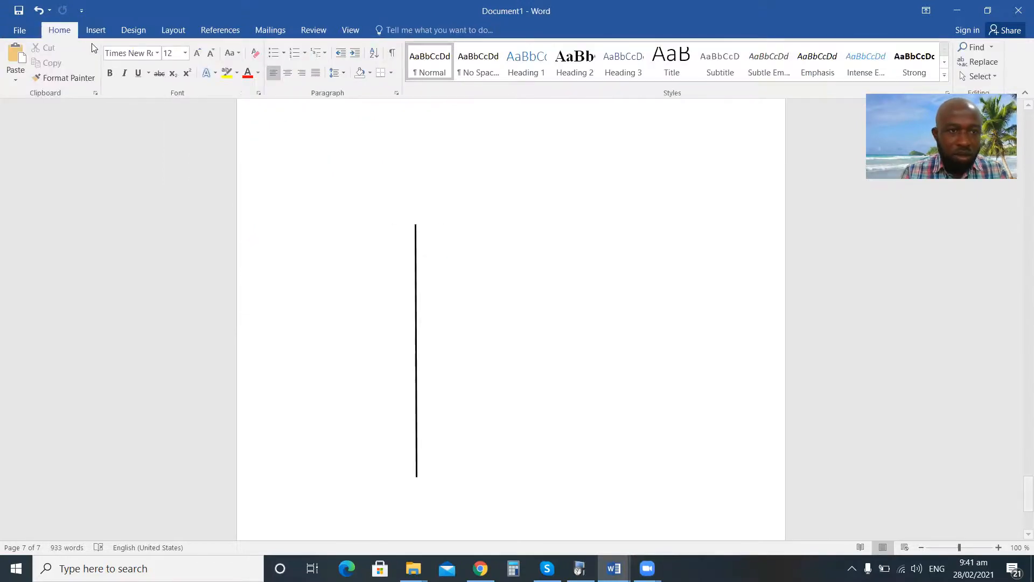
# - Draw a single-cell table about 4.15 cm high and 6.94 cm wide against the upper part of the pole, and stop drawing
pyautogui.click(108, 31)
pyautogui.click(120, 31)
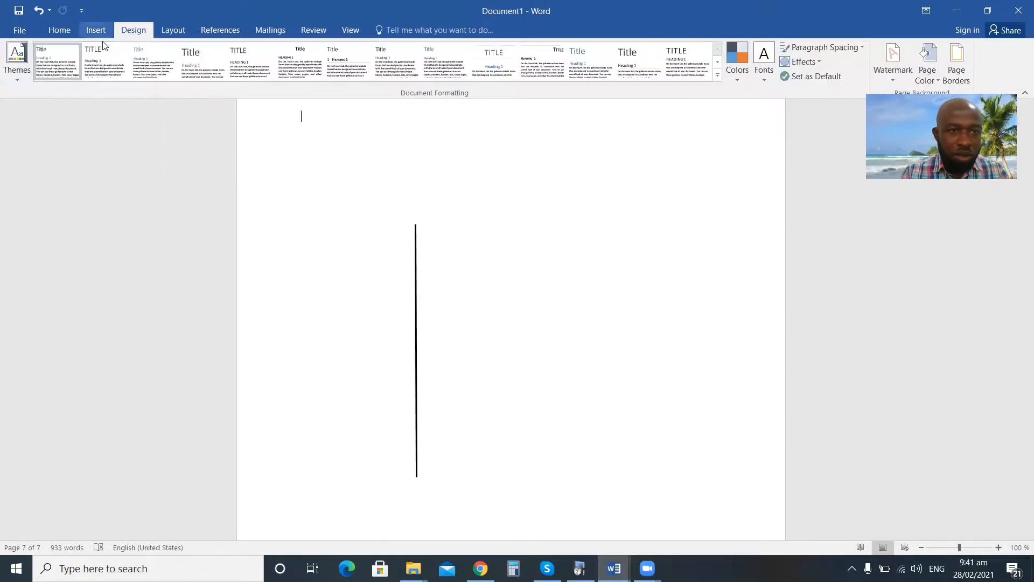
pyautogui.click(96, 31)
pyautogui.click(101, 62)
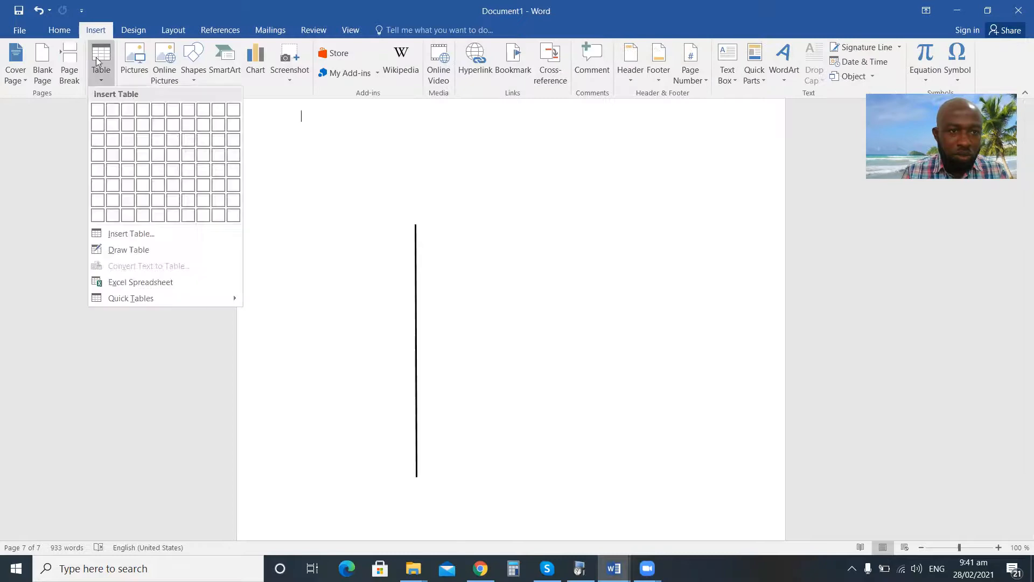
pyautogui.click(119, 250)
pyautogui.moveTo(416, 227)
pyautogui.mouseDown()
pyautogui.moveTo(528, 239)
pyautogui.moveTo(518, 226)
pyautogui.moveTo(562, 226)
pyautogui.moveTo(591, 335)
pyautogui.mouseUp()
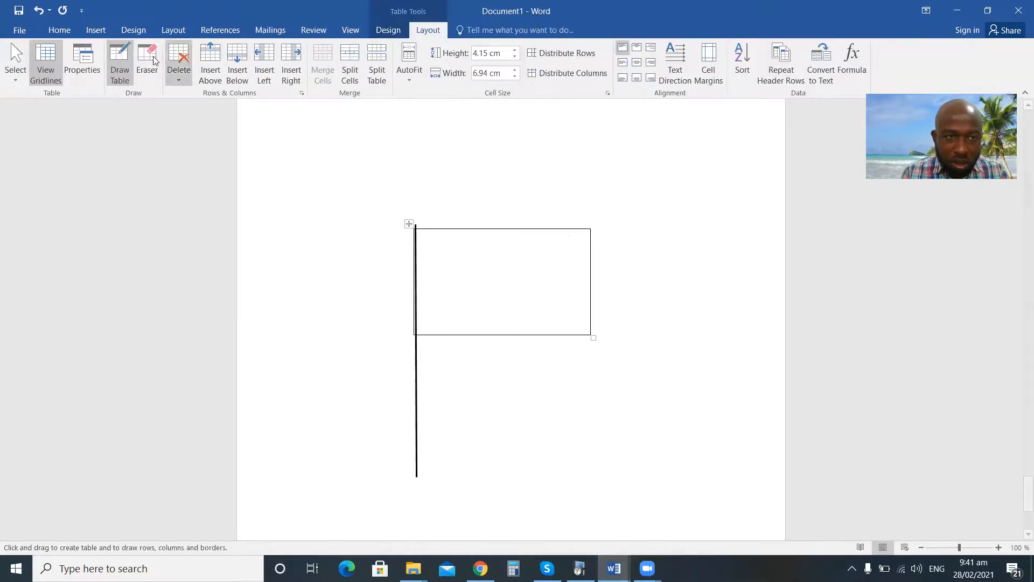
pyautogui.click(127, 63)
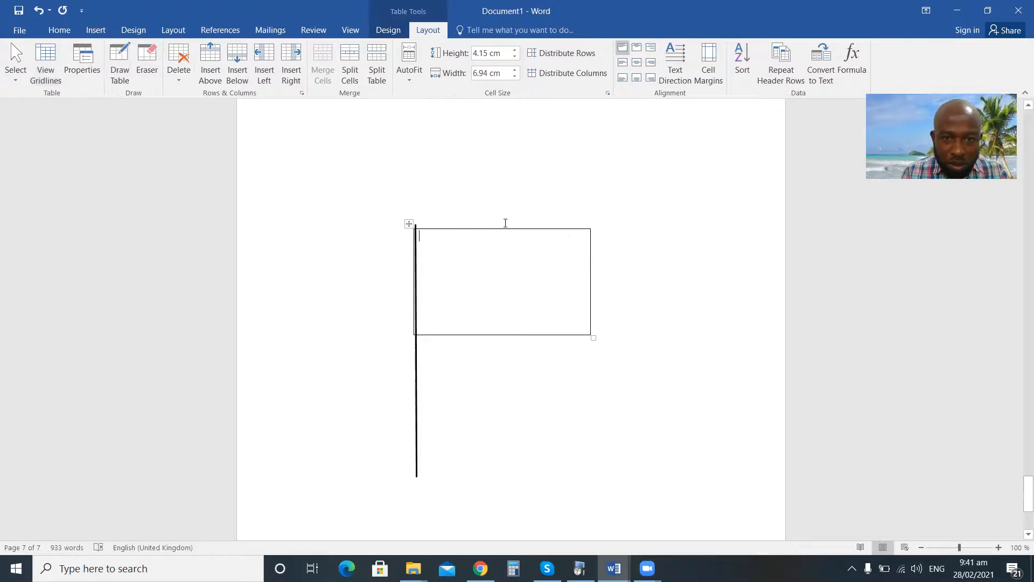
# - Draw two horizontal lines across the flag table to divide it into three rows, and stop drawing
pyautogui.click(120, 63)
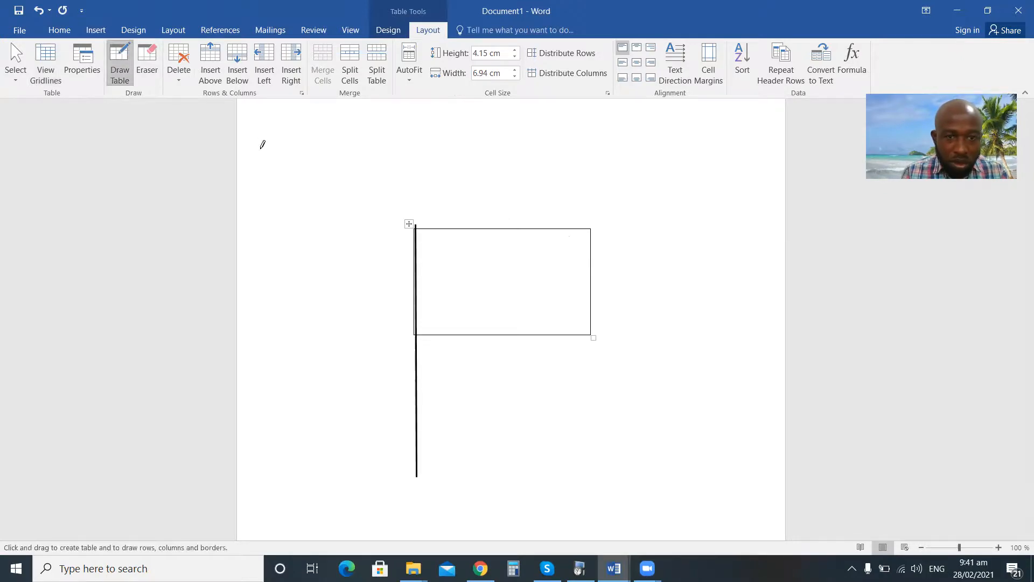
pyautogui.moveTo(417, 260); pyautogui.dragTo(572, 262)
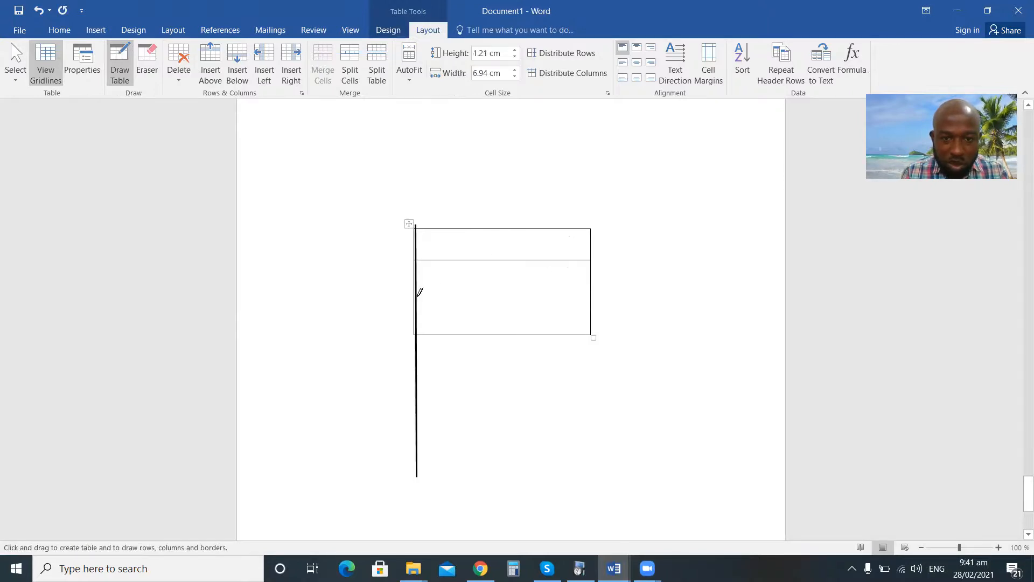
pyautogui.moveTo(420, 292); pyautogui.dragTo(571, 297)
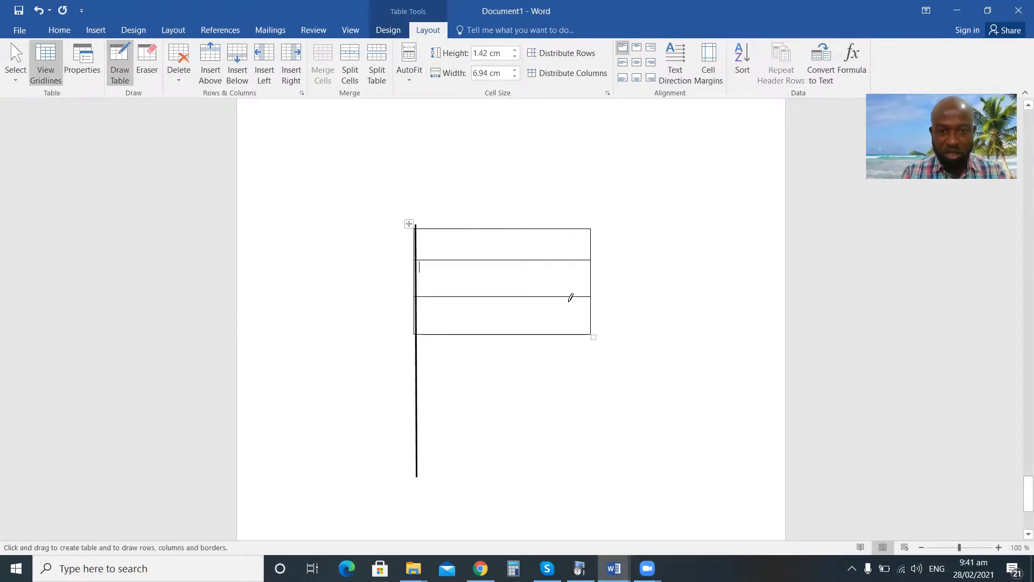
pyautogui.click(122, 67)
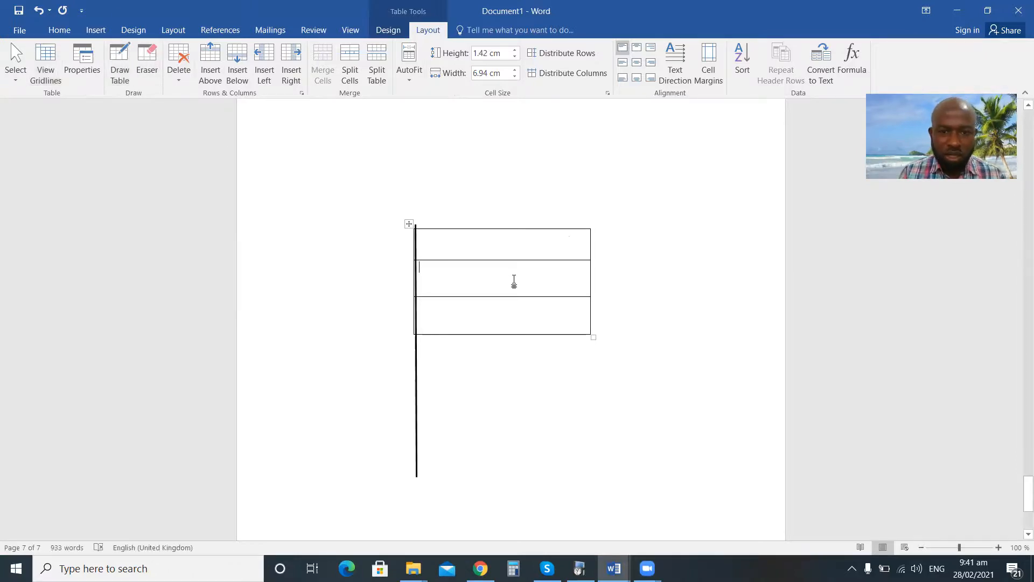
# - Draw a five-pointed star about 1.1 cm in size inside the flag's middle row and give it the solid black shape style
pyautogui.click(106, 30)
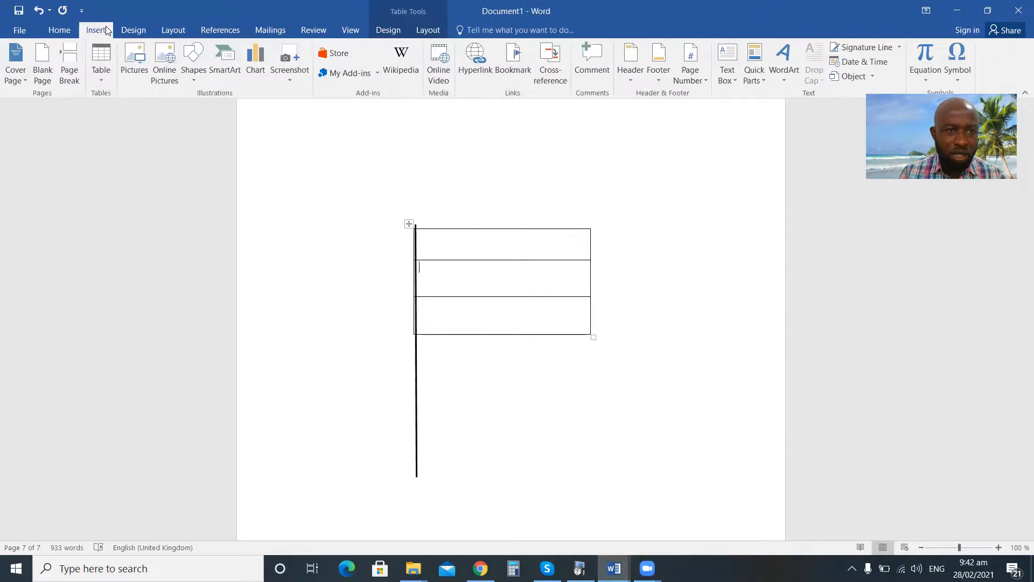
pyautogui.click(189, 72)
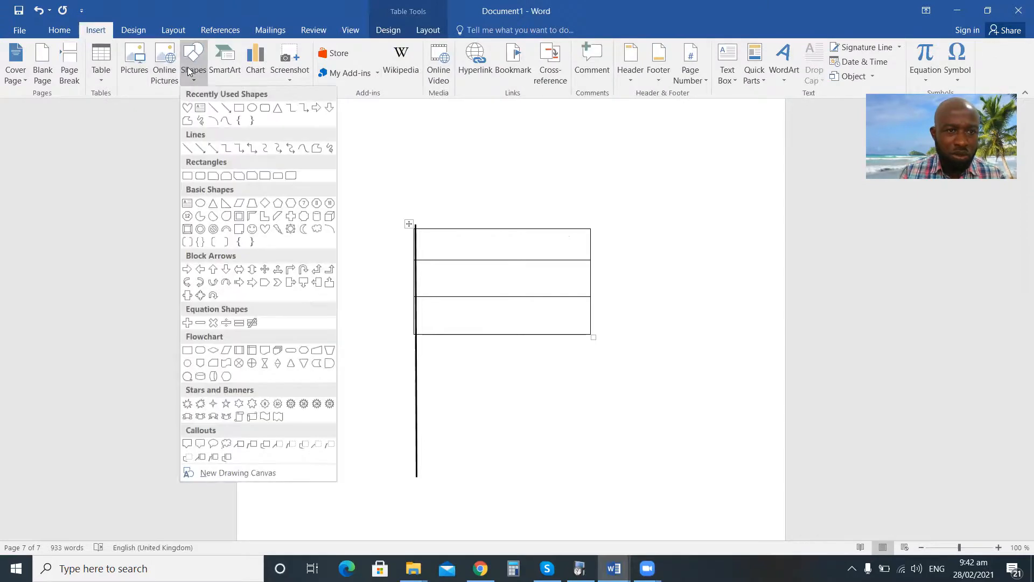
pyautogui.click(227, 404)
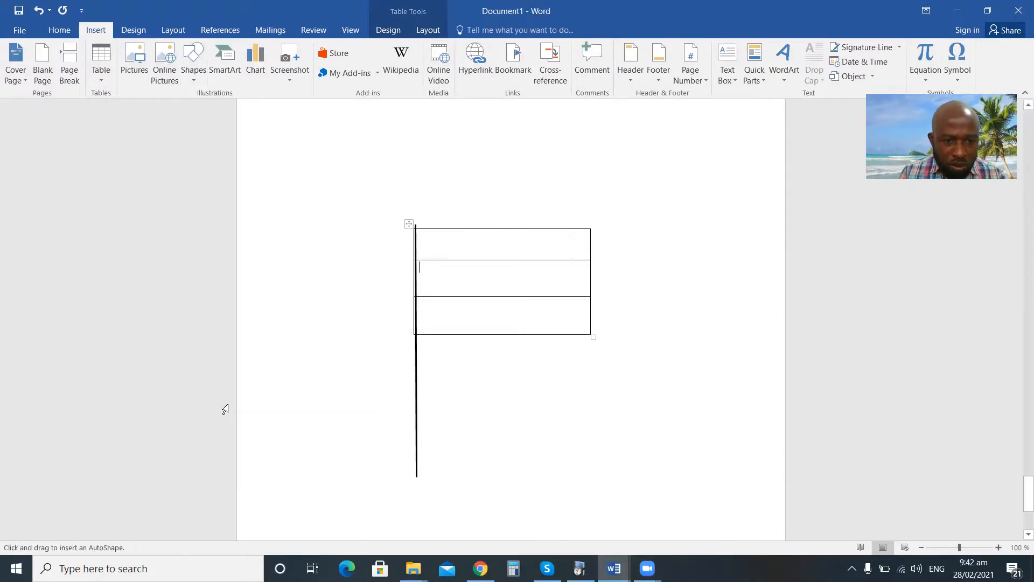
pyautogui.moveTo(498, 265); pyautogui.dragTo(468, 294)
pyautogui.click(227, 70)
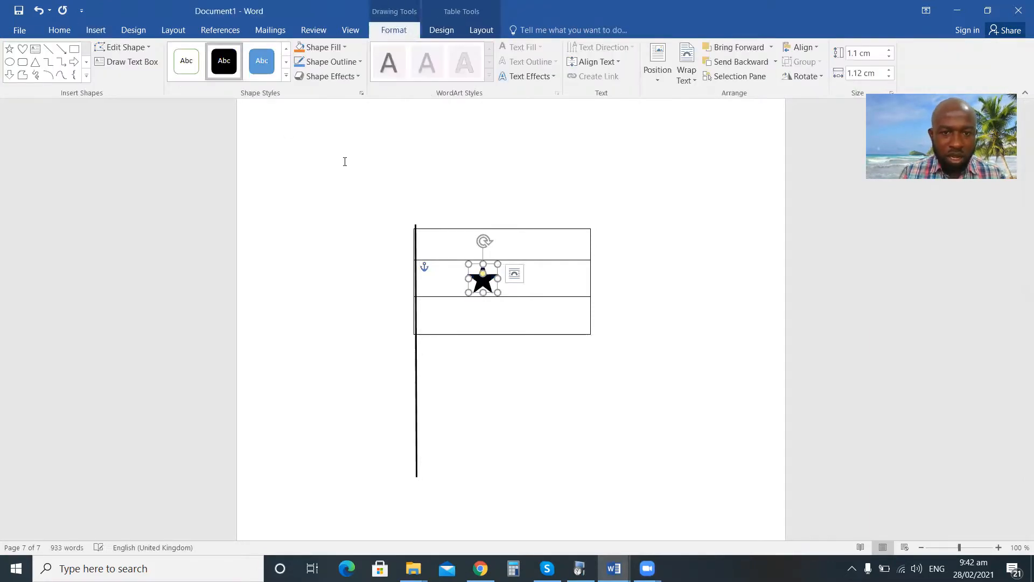
# - Move the black star to the centre of the flag's middle row and deselect it
pyautogui.click(512, 298)
pyautogui.moveTo(493, 279); pyautogui.dragTo(516, 280)
pyautogui.click(527, 339)
# - Shade the flag table's top row red, middle row yellow and bottom row green using standard colours, and leave the table
pyautogui.click(477, 246)
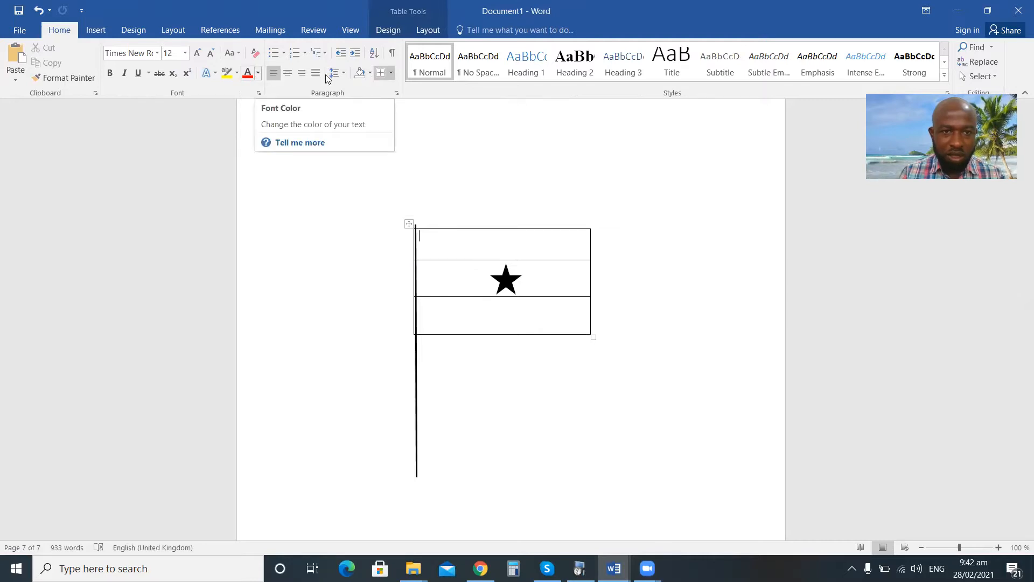
pyautogui.click(371, 74)
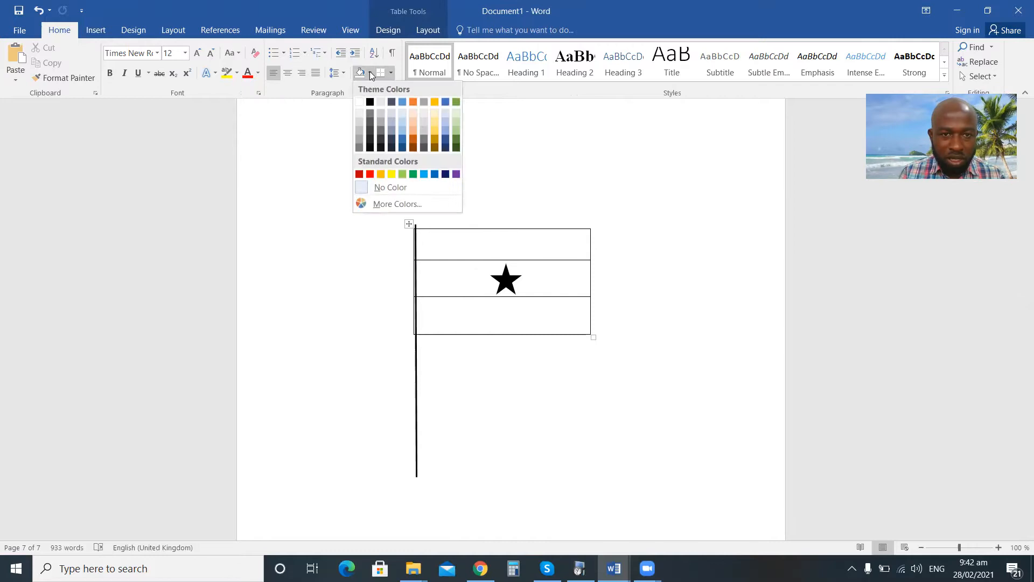
pyautogui.click(370, 174)
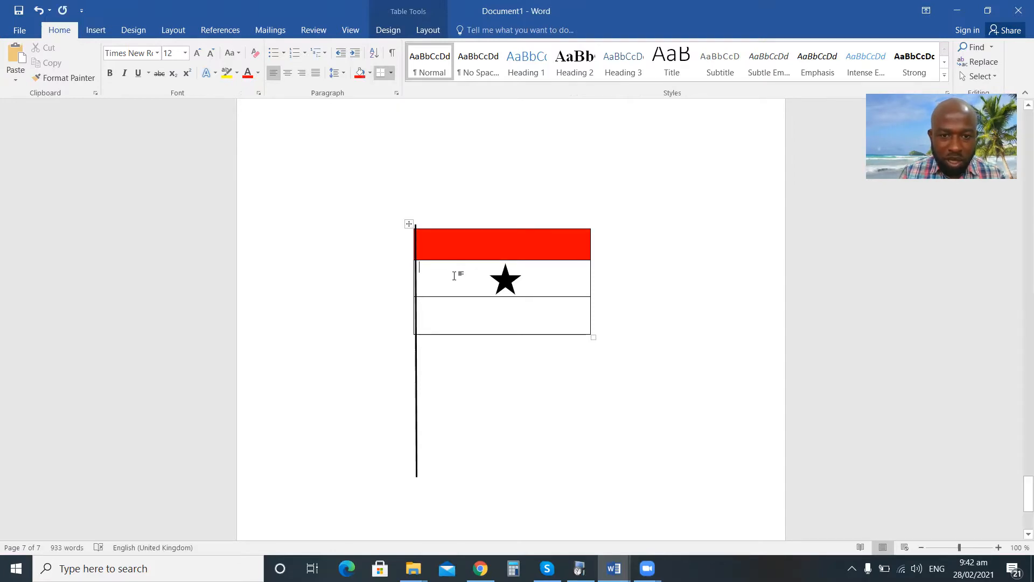
pyautogui.click(370, 73)
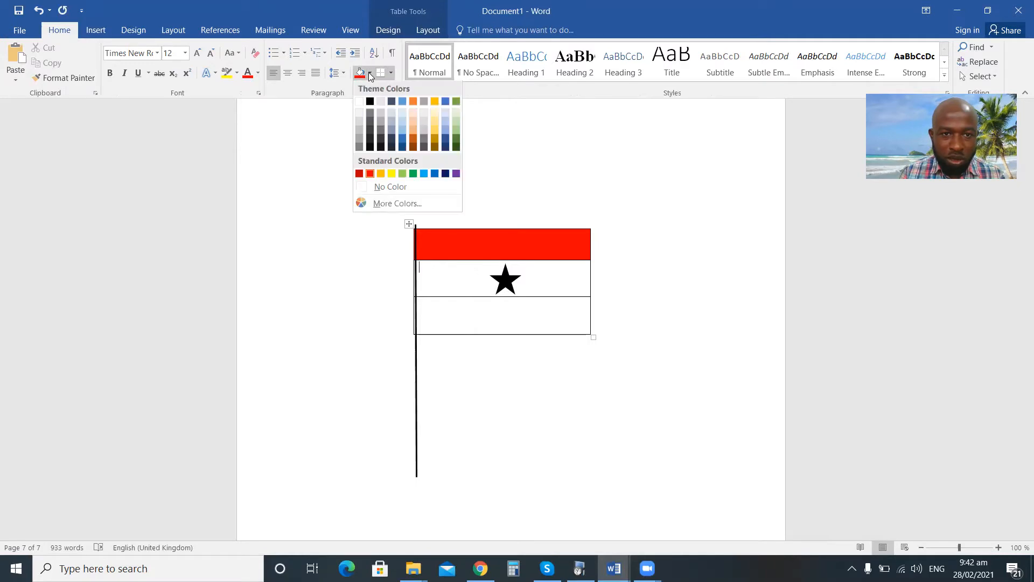
pyautogui.click(393, 175)
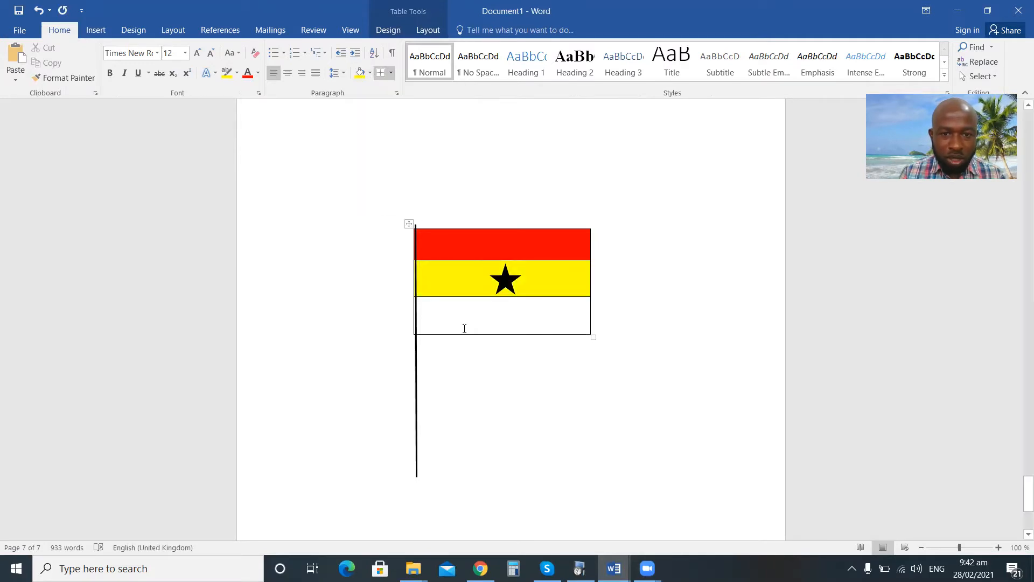
pyautogui.click(370, 73)
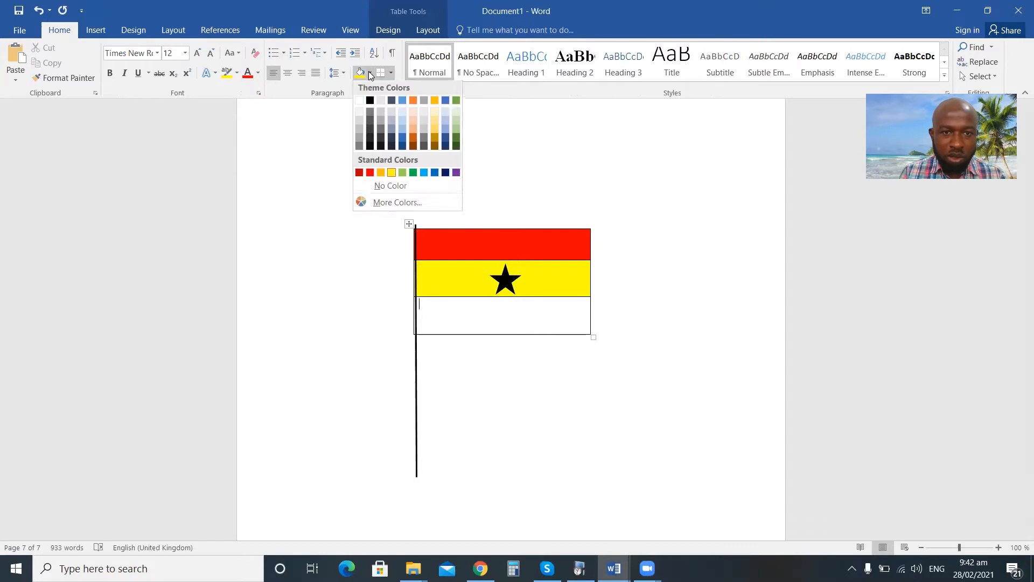
pyautogui.click(413, 174)
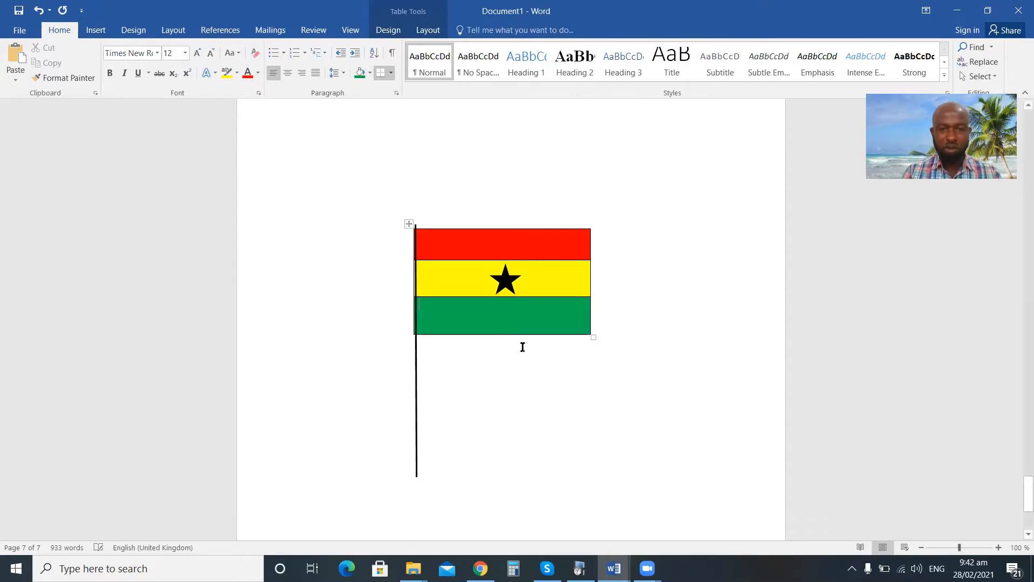
pyautogui.click(529, 376)
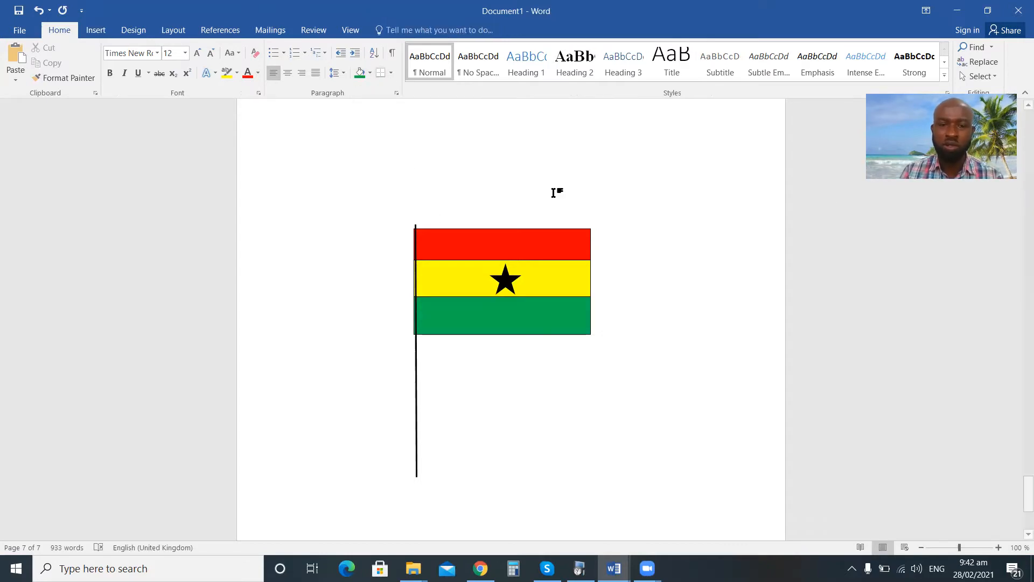